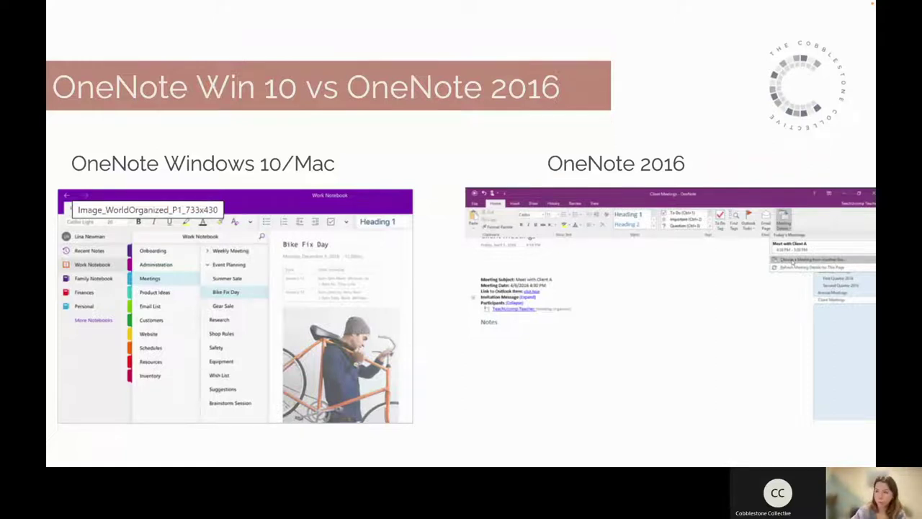
# Advance the presentation to the "Creating your OneNote binder" slide and end the slide show
pyautogui.press('Right')
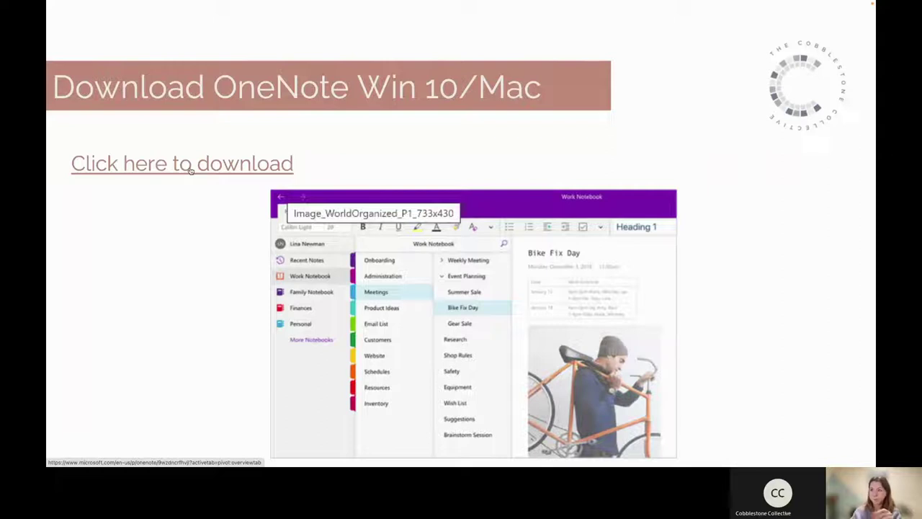
pyautogui.press('Right')
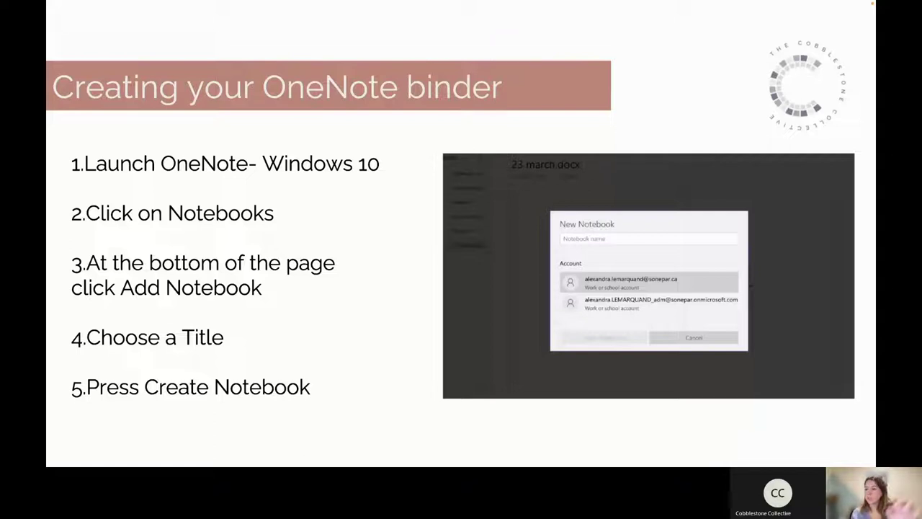
pyautogui.press('Escape')
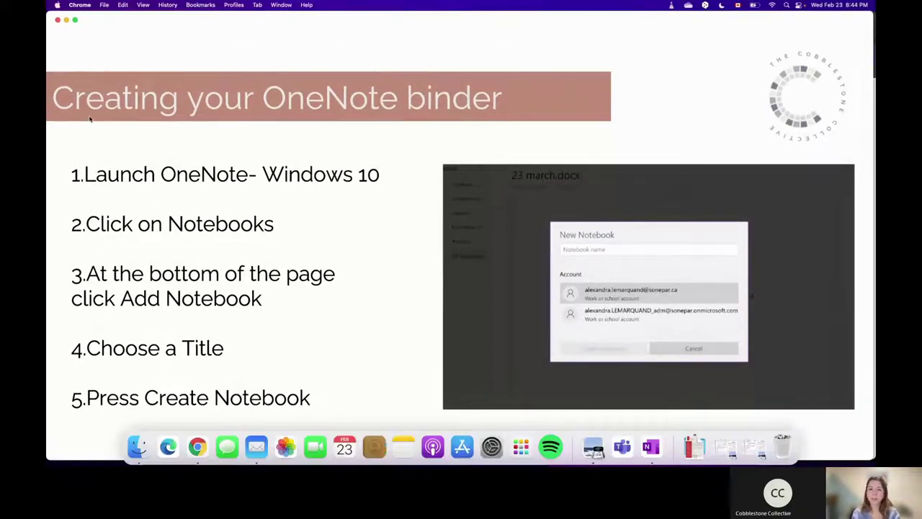
# Switch to the OneNote desktop app and view the Recipes to Try and Bowls sections of the Meal Plan notebook
pyautogui.press('super+Tab')
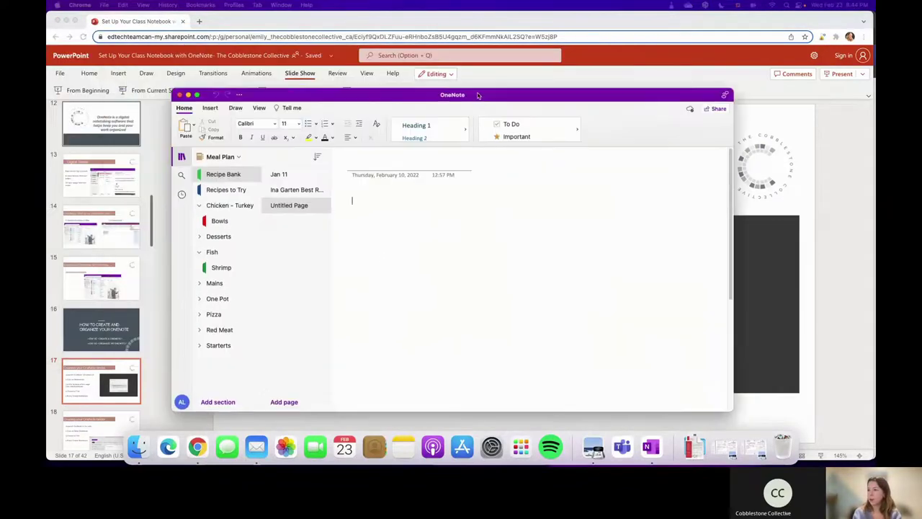
pyautogui.click(228, 188)
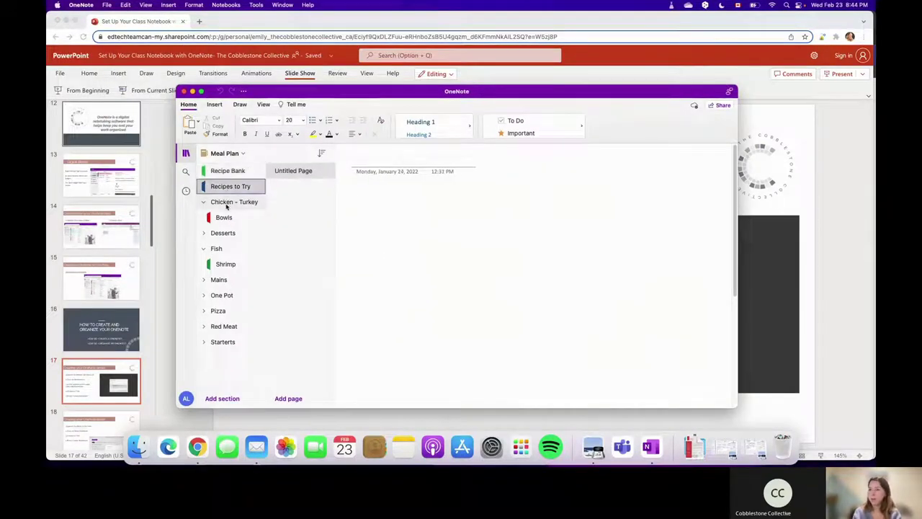
pyautogui.click(224, 217)
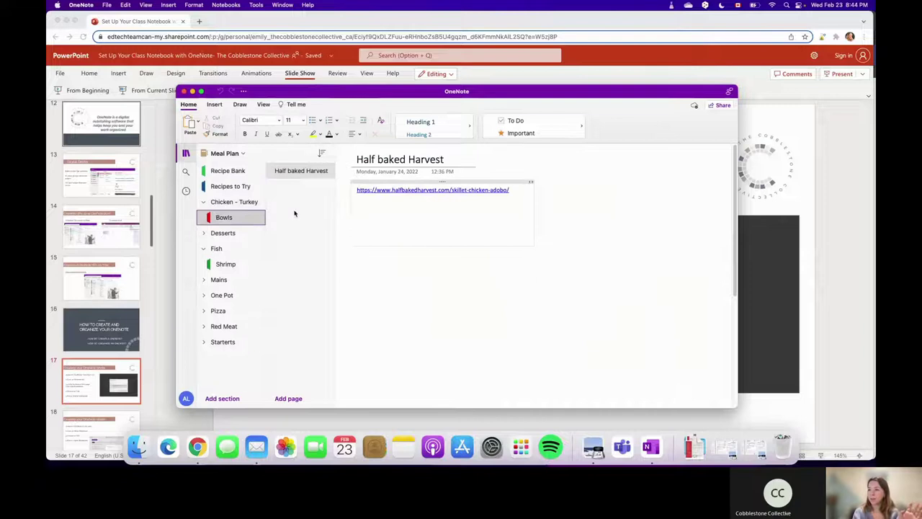
# Open the Ina Garten Best Recipes page in the Recipe Bank section and look through its list of recipe links
pyautogui.click(227, 173)
pyautogui.click(286, 187)
pyautogui.scroll(5, 488, 286)
pyautogui.hscroll(-2, 488, 287)
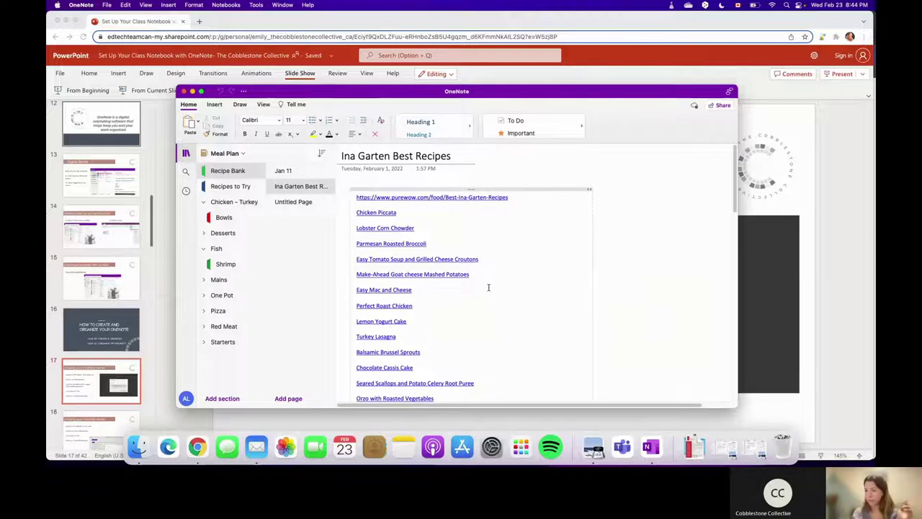
pyautogui.scroll(-5, 488, 287)
pyautogui.scroll(4, 488, 288)
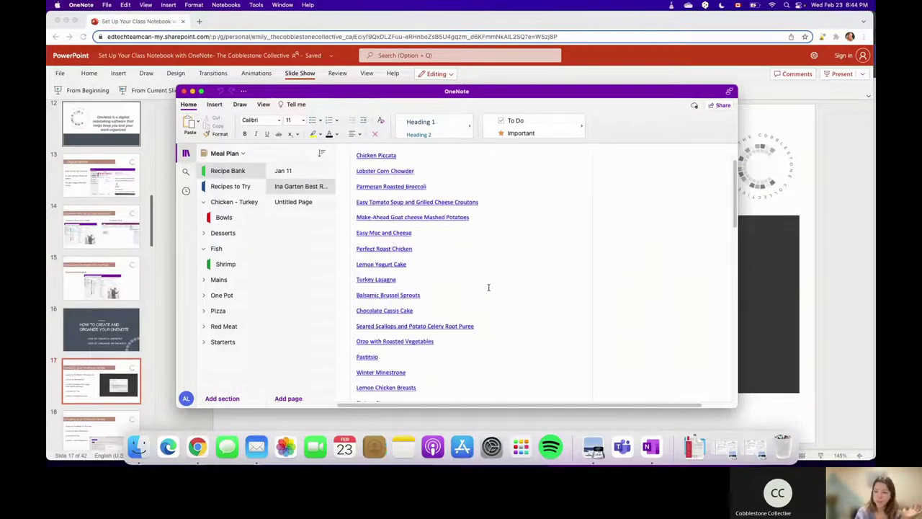
pyautogui.scroll(3, 489, 288)
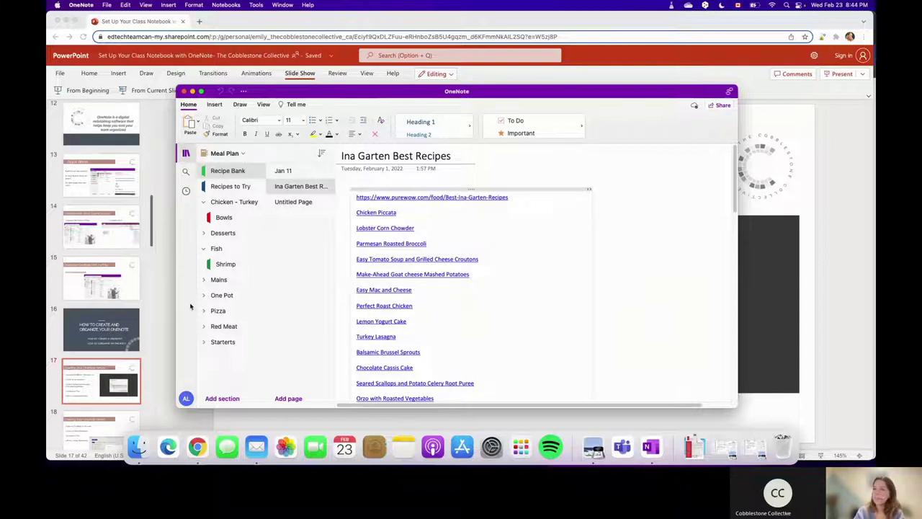
# Return to the PowerPoint deck, present from the current slide through the slide on launching OneNote in the web, and end the show
pyautogui.click(555, 81)
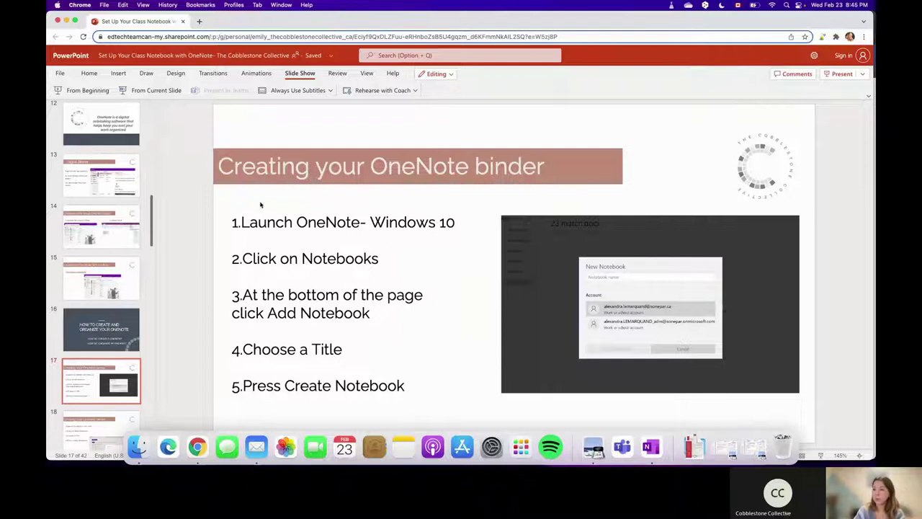
pyautogui.click(150, 90)
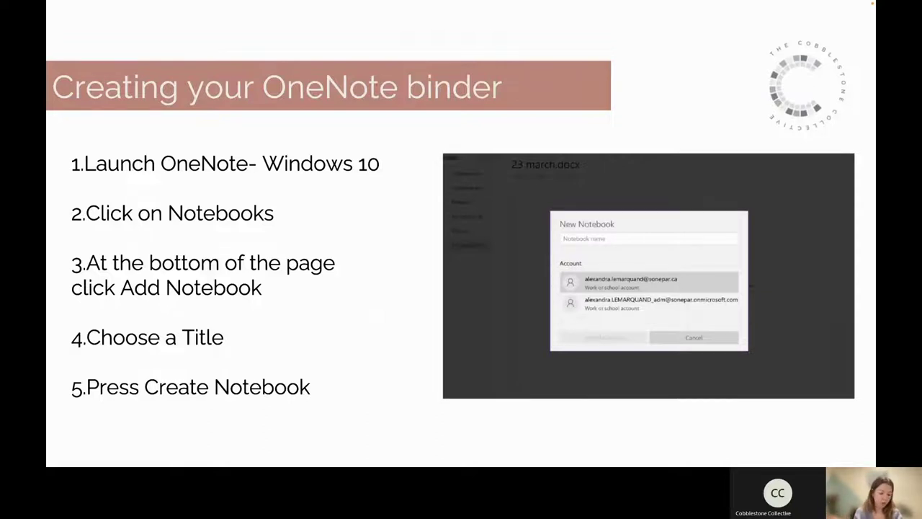
pyautogui.press('Right')
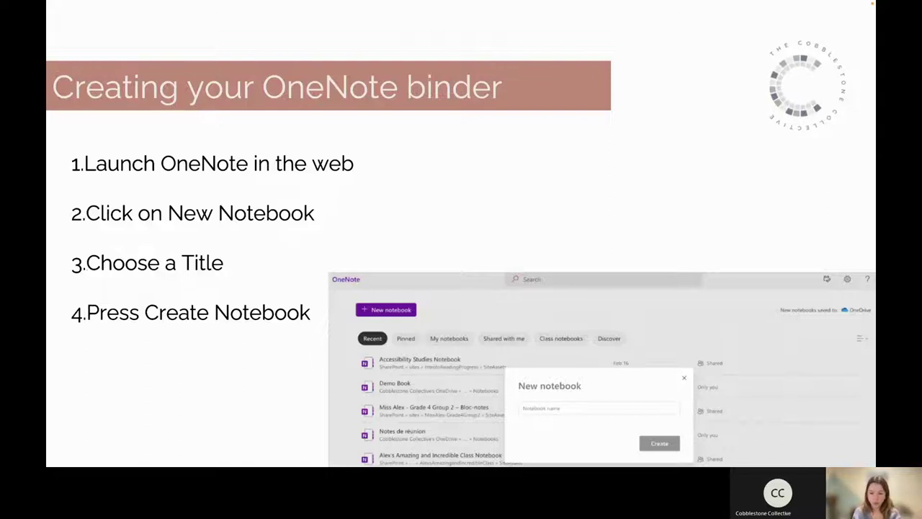
pyautogui.press('Right')
pyautogui.press('Left')
pyautogui.press('Escape')
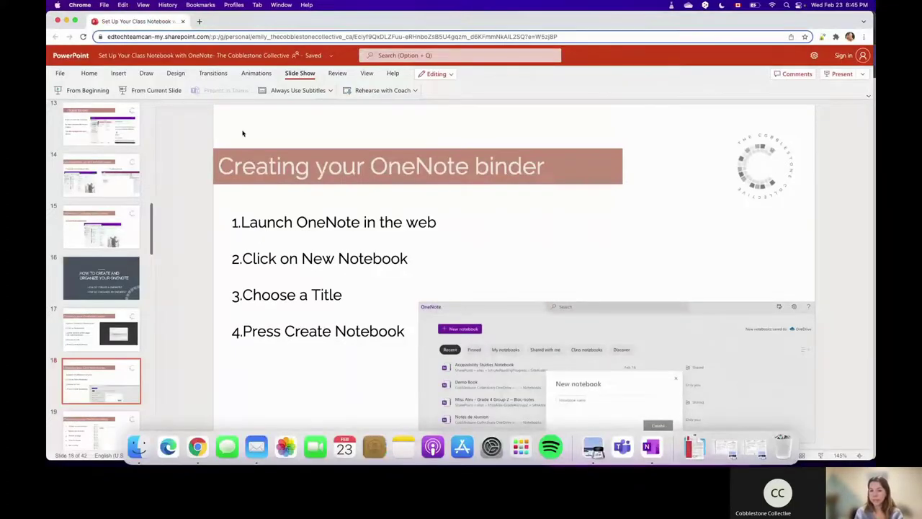
# Switch to the incognito browser window and go from the OneNote web page to the Office home page
pyautogui.hotkey('ctrl', 'Up')
pyautogui.click(249, 176)
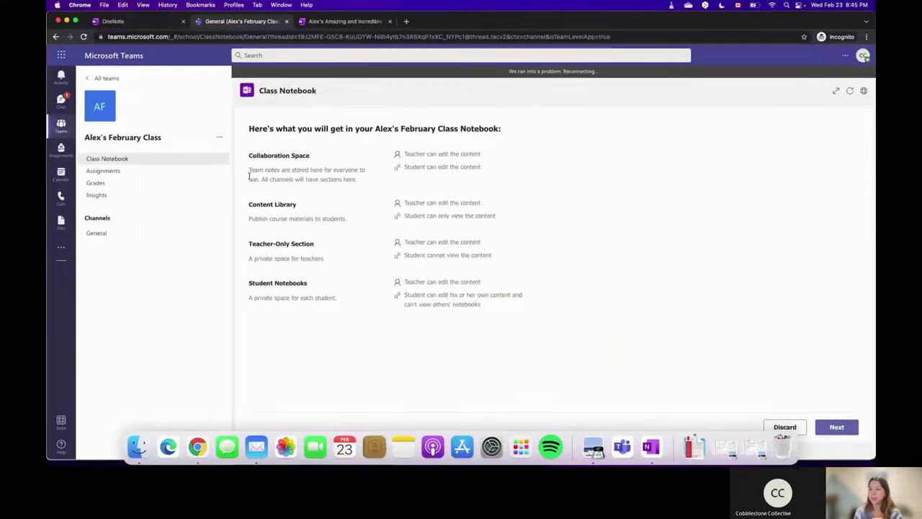
pyautogui.click(164, 22)
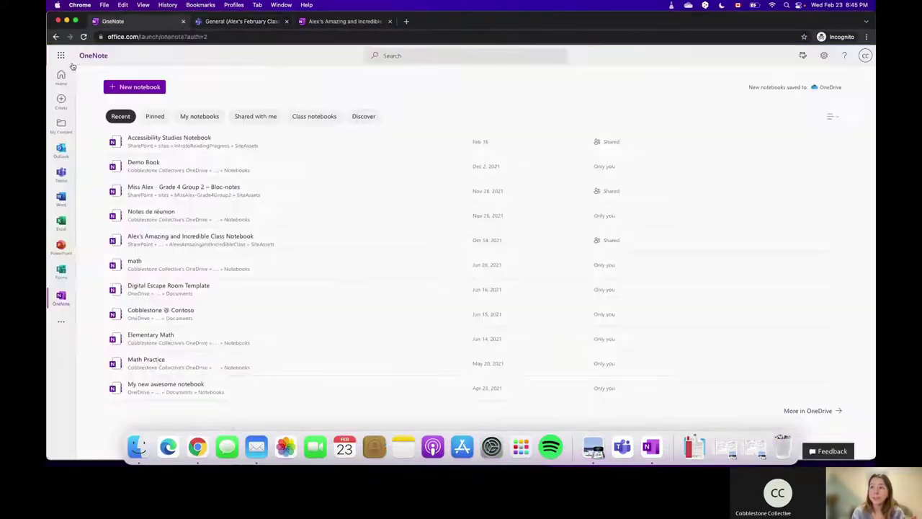
pyautogui.click(61, 76)
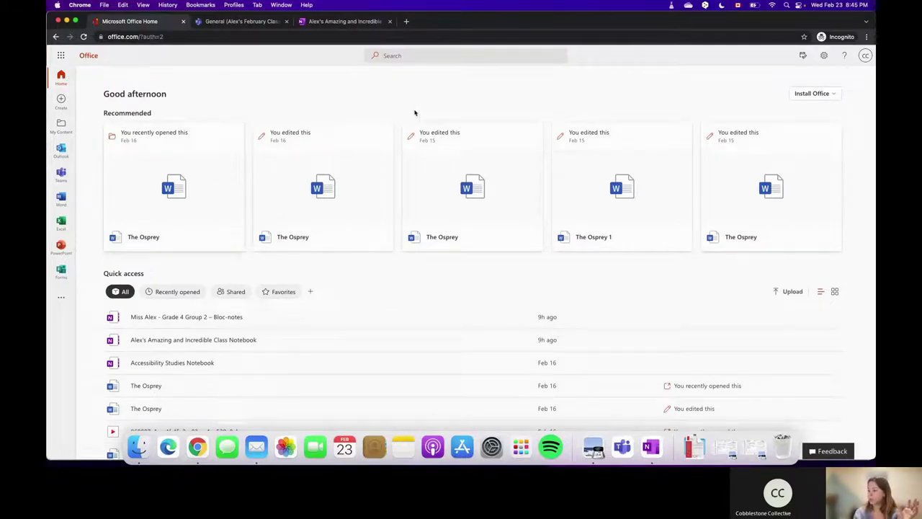
pyautogui.hotkey('ctrl', 'Up')
pyautogui.click(354, 221)
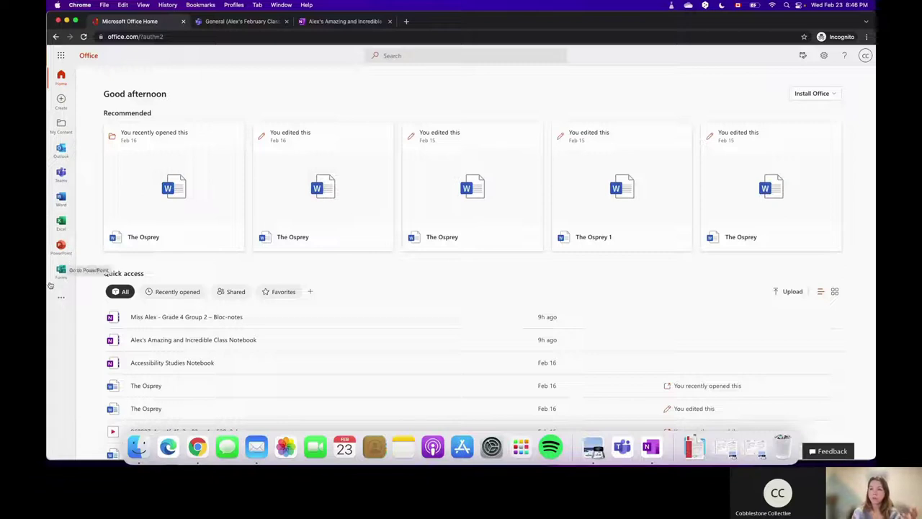
# Launch OneNote on the web from the full list of Office apps
pyautogui.click(64, 299)
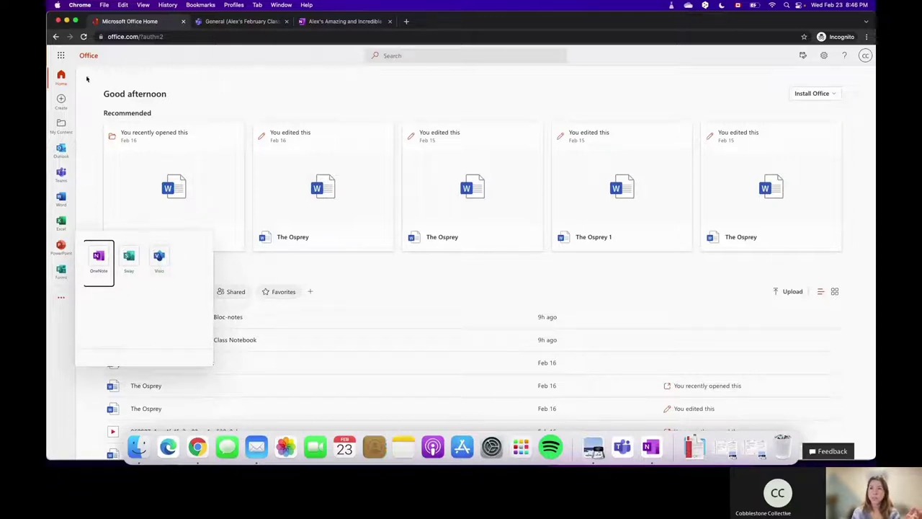
pyautogui.click(120, 74)
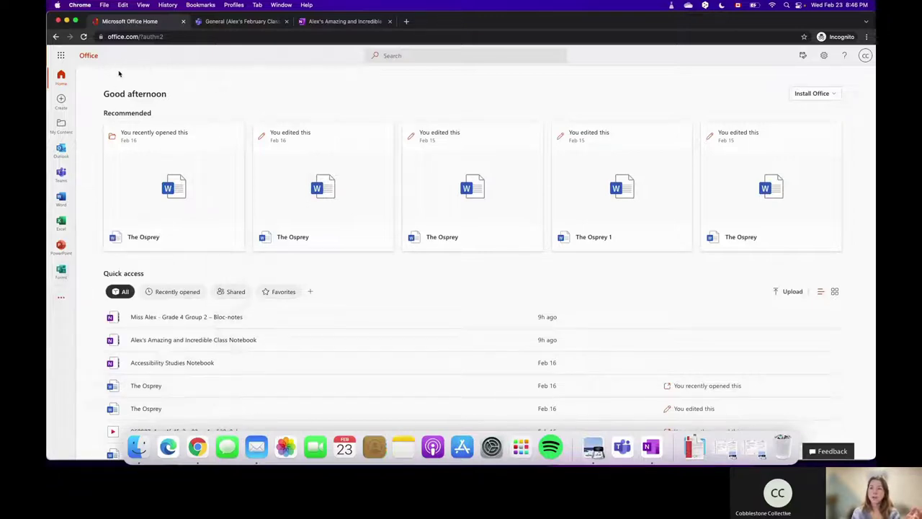
pyautogui.click(61, 58)
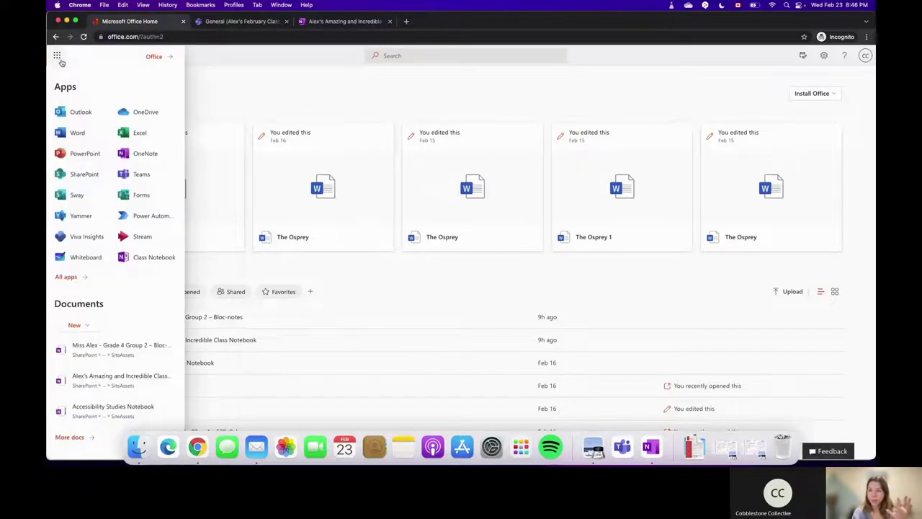
pyautogui.click(78, 277)
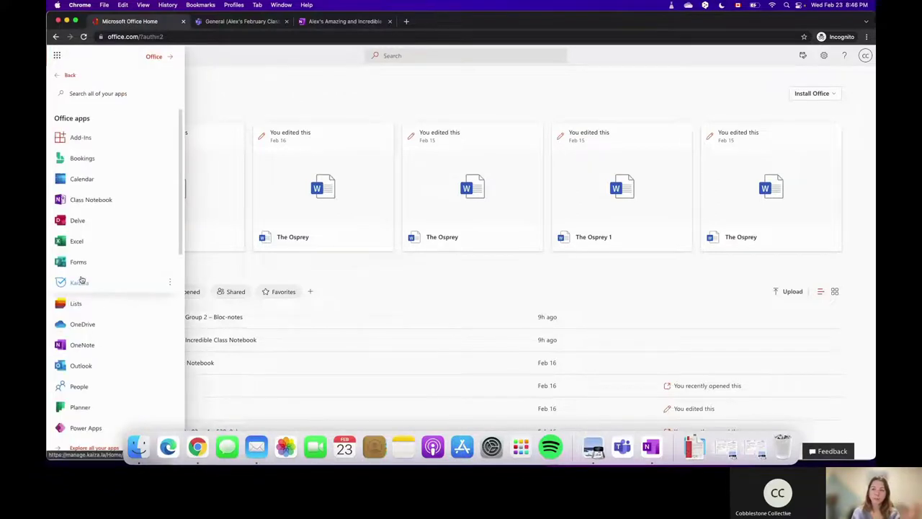
pyautogui.scroll(-2, 81, 280)
pyautogui.scroll(-1, 82, 279)
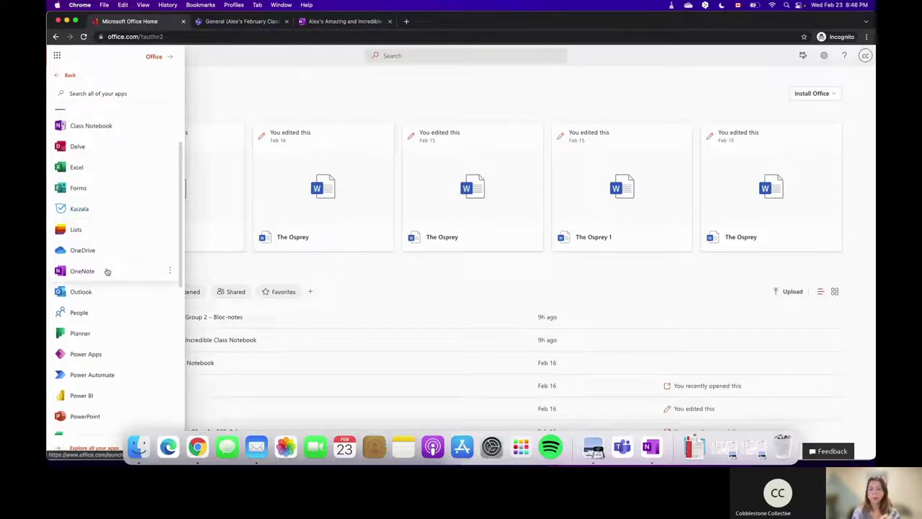
pyautogui.click(82, 272)
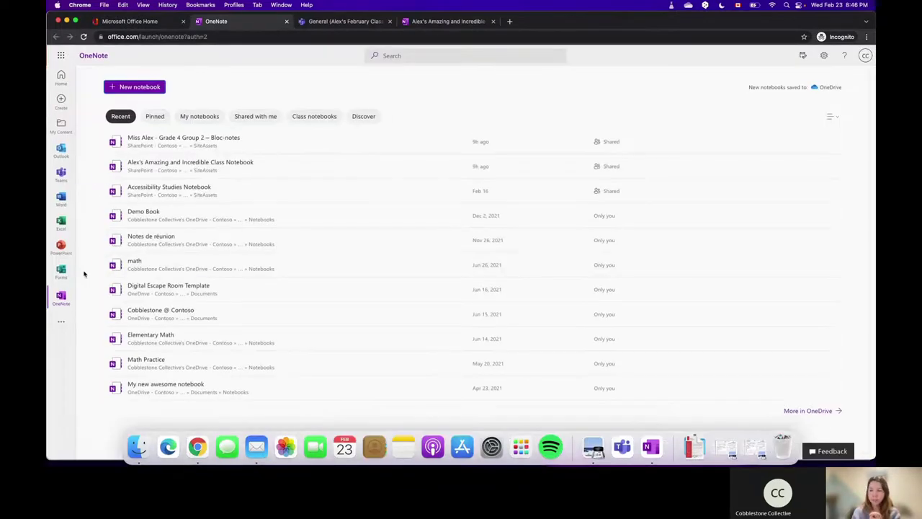
# Create a new notebook named "2022 Class Notes - Group 1"
pyautogui.click(130, 90)
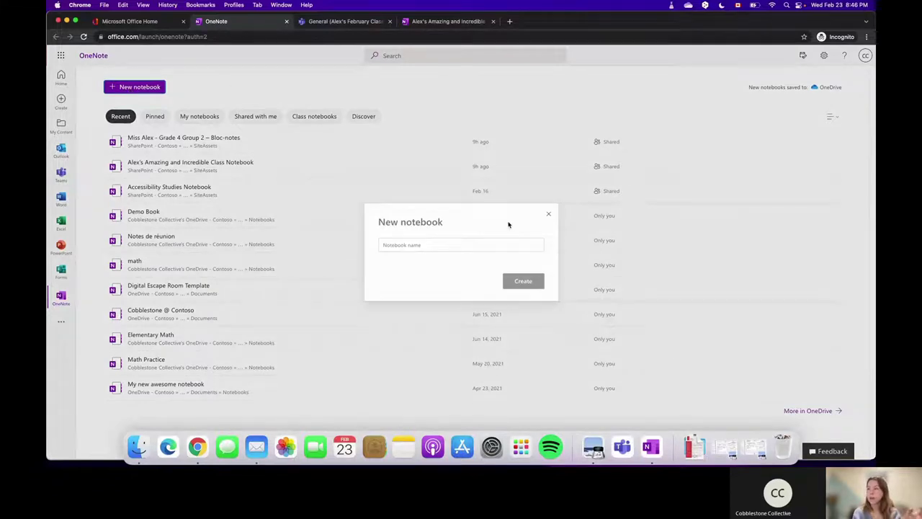
pyautogui.click(497, 243)
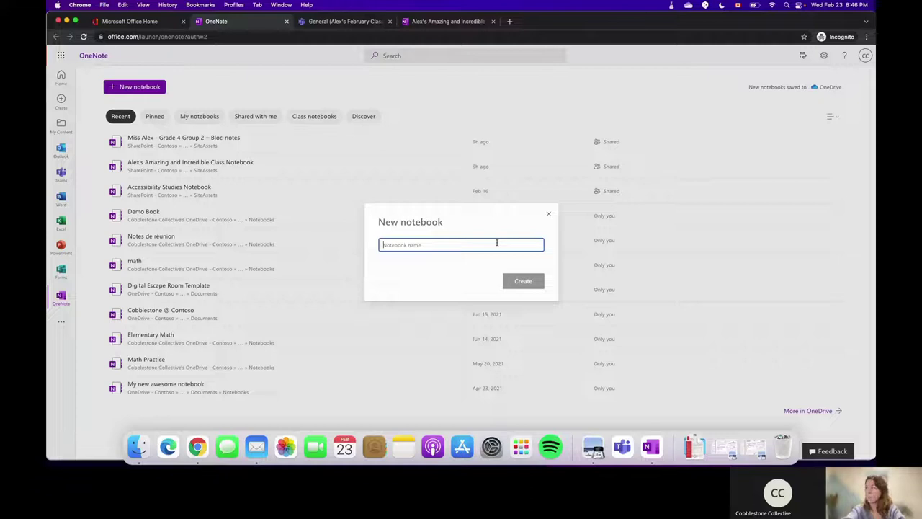
pyautogui.write('202')
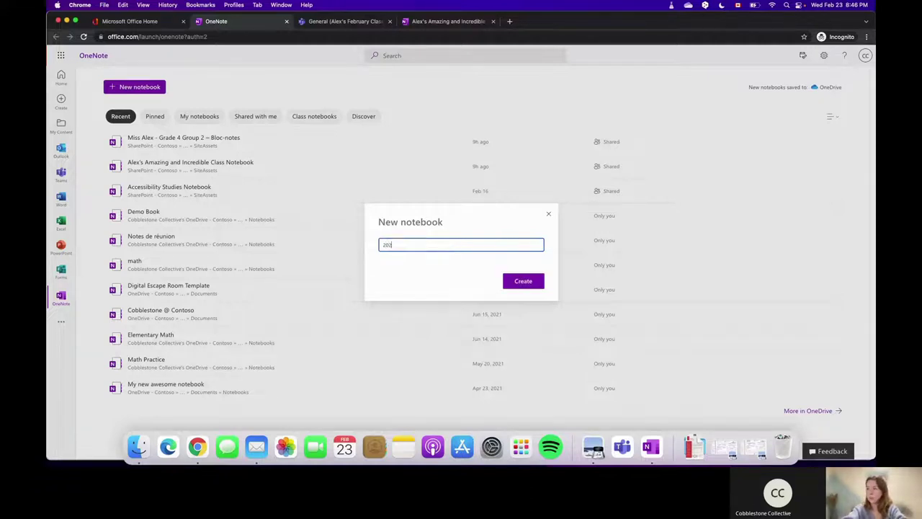
pyautogui.write('2 Class Notes - Group 1')
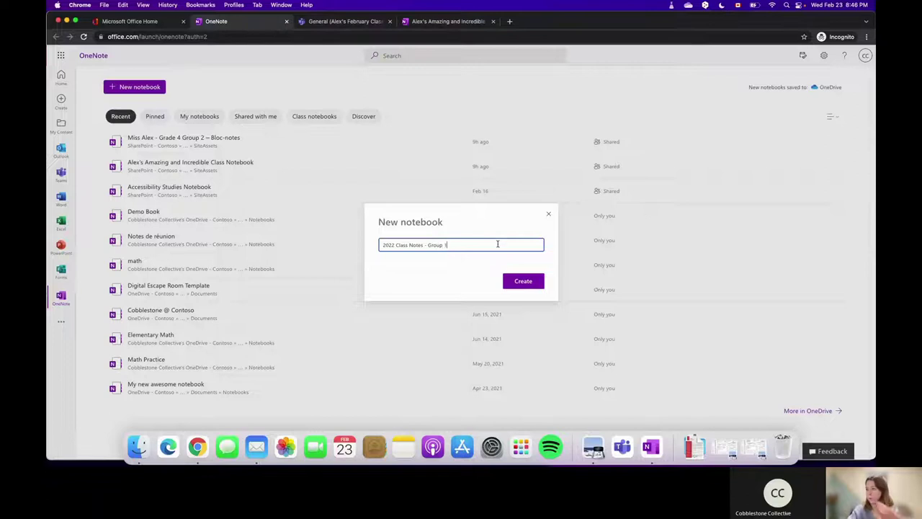
pyautogui.click(533, 287)
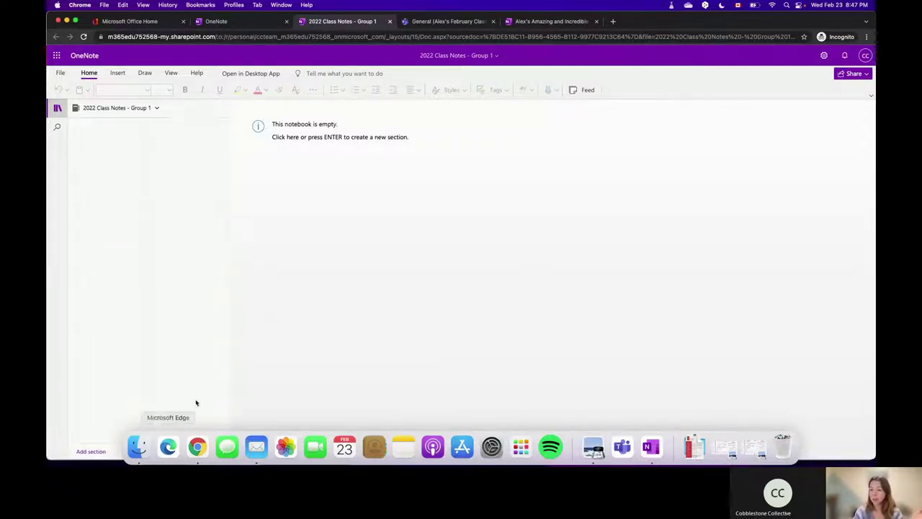
pyautogui.click(364, 320)
pyautogui.click(545, 280)
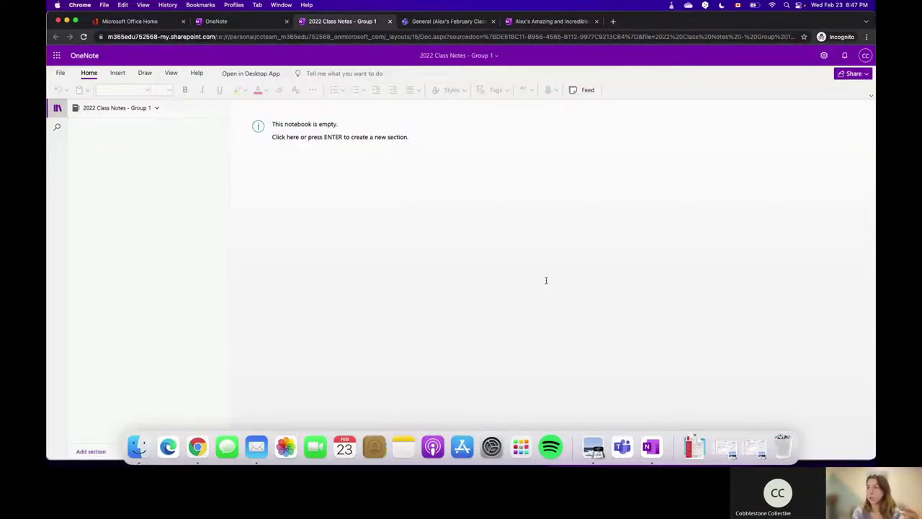
# Return to the PowerPoint deck, resume the slide show and advance to the "Organizing your OneNote binder" slide
pyautogui.hotkey('ctrl', 'Up')
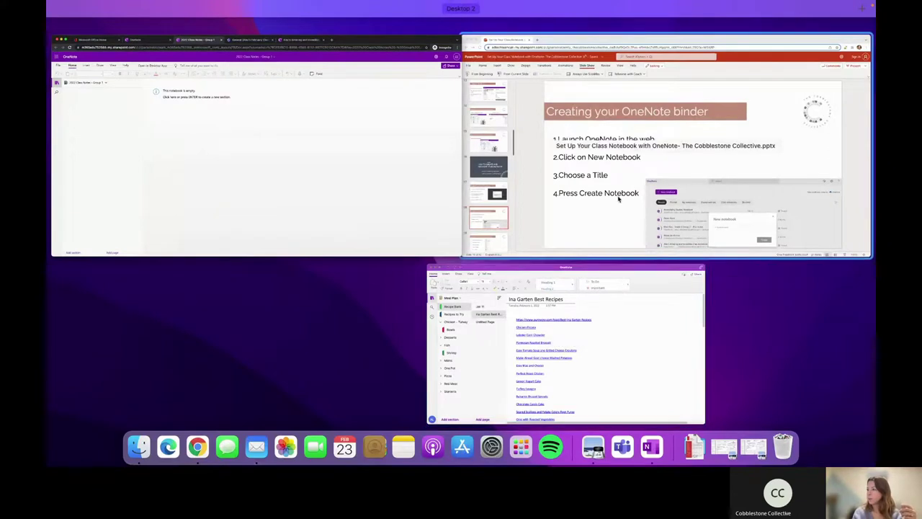
pyautogui.click(617, 197)
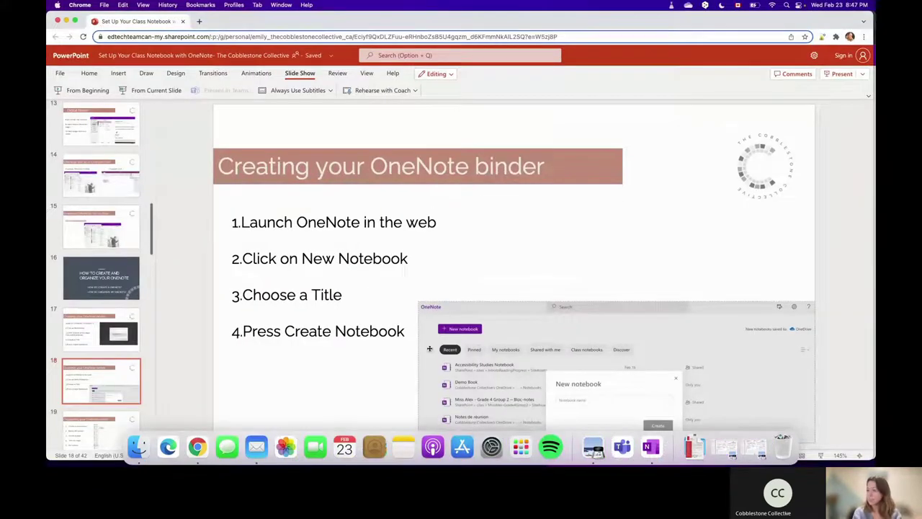
pyautogui.click(822, 456)
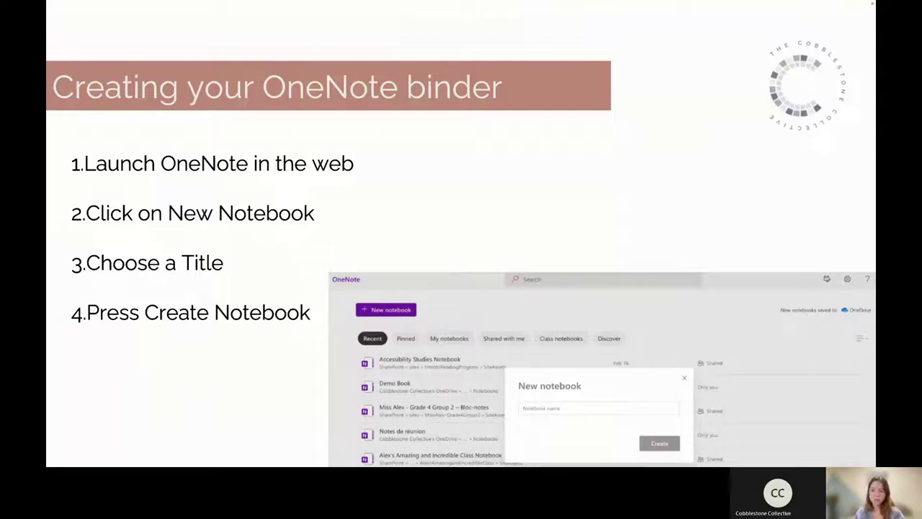
pyautogui.press('Right')
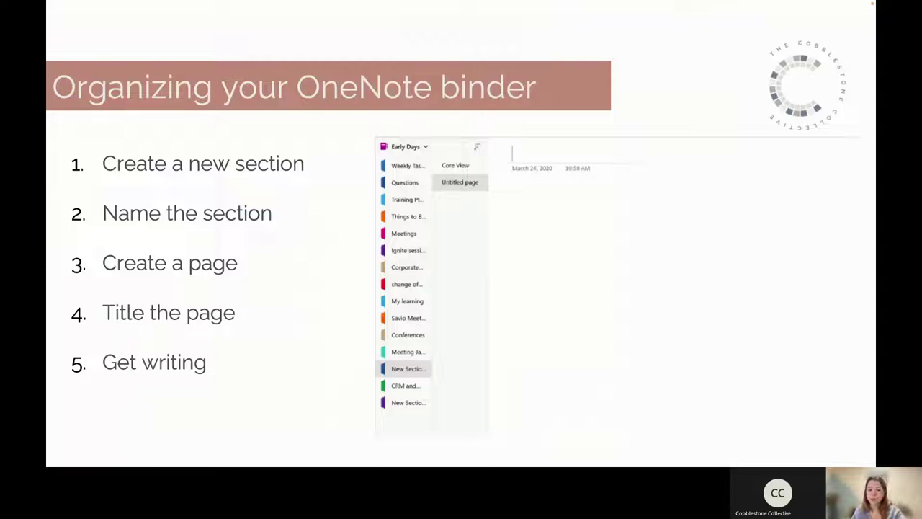
# End the slide show and switch back to the browser window with the "2022 Class Notes - Group 1" notebook
pyautogui.press('Escape')
pyautogui.hotkey('ctrl', 'Up')
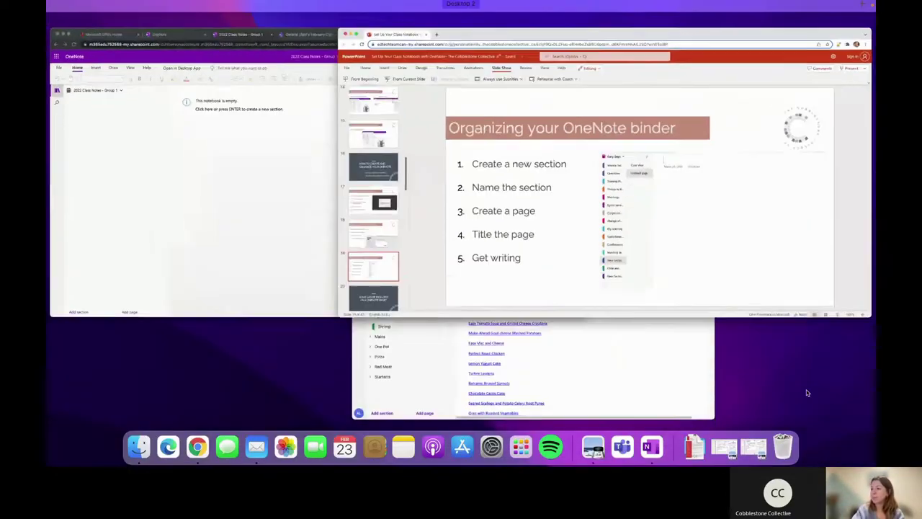
pyautogui.click(387, 152)
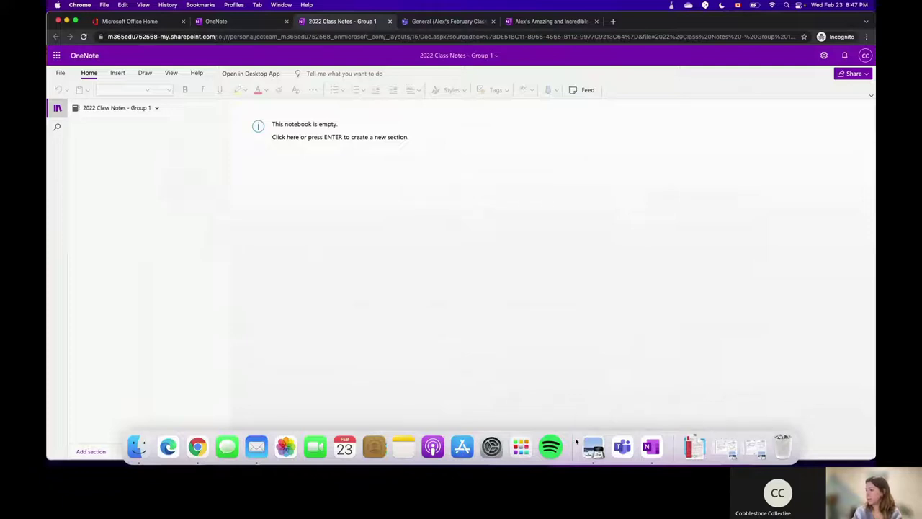
# Shorten the browser window so the notebook's section and page controls sit clear of the Dock
pyautogui.press('Return')
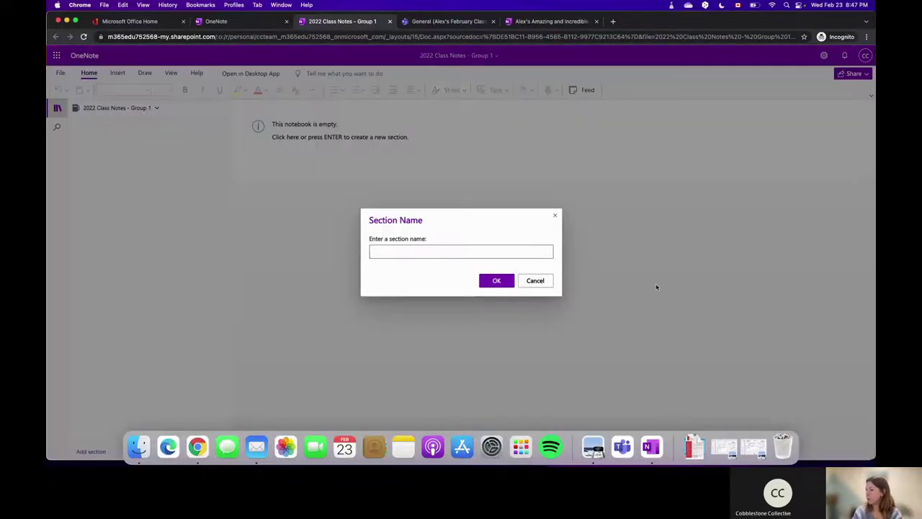
pyautogui.click(535, 280)
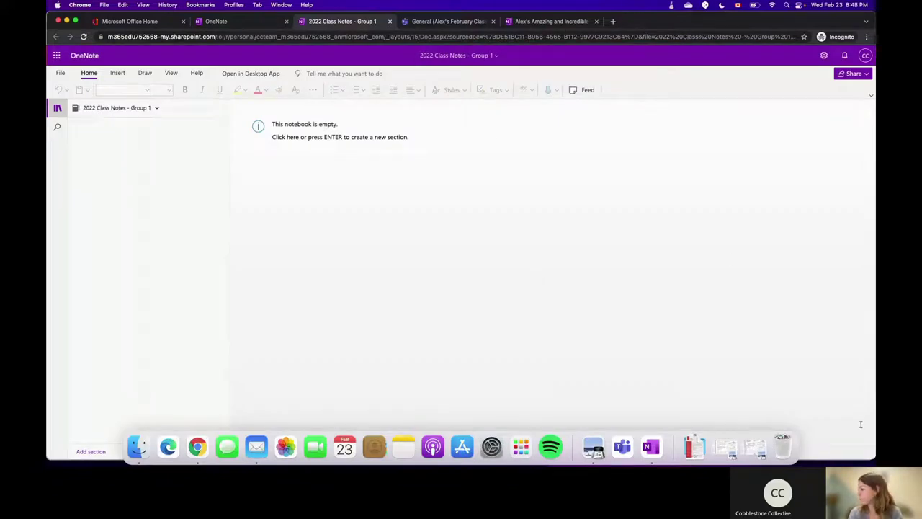
pyautogui.moveTo(872, 455); pyautogui.dragTo(873, 423)
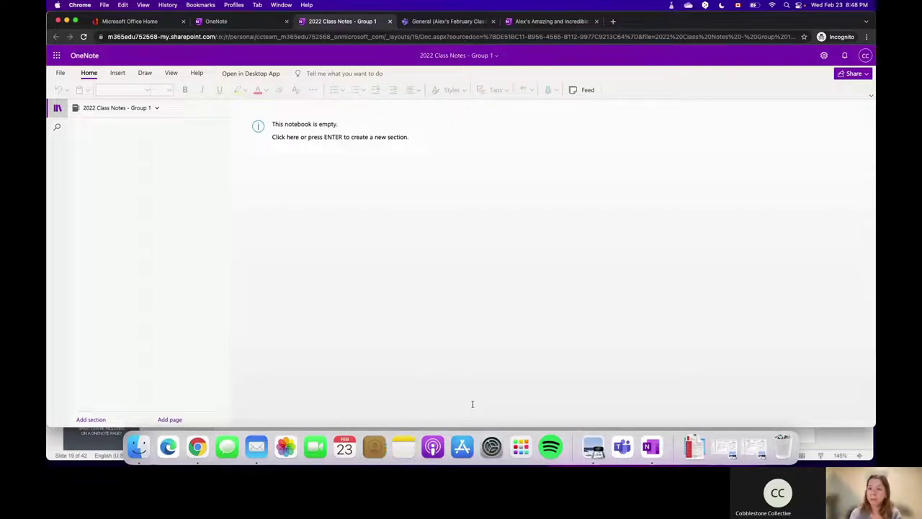
# Add a section named "English" to the empty 2022 Class Notes - Group 1 notebook
pyautogui.click(91, 419)
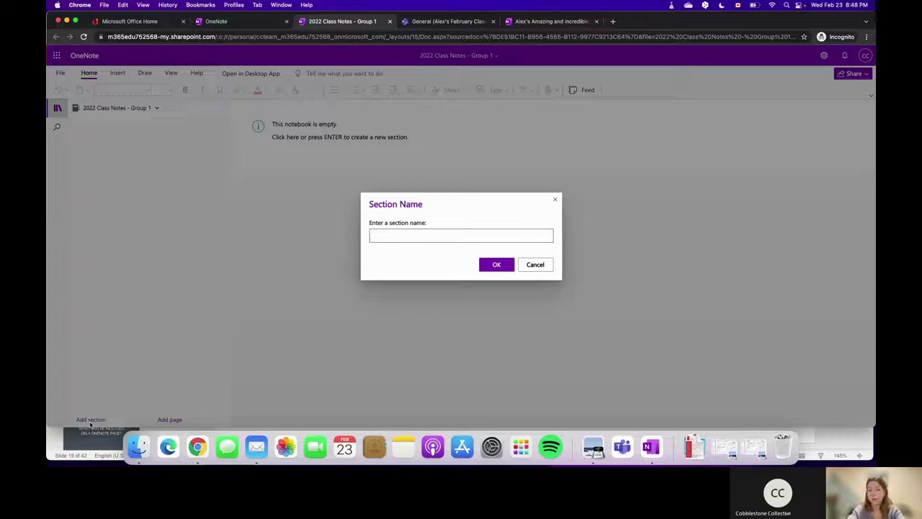
pyautogui.write('English')
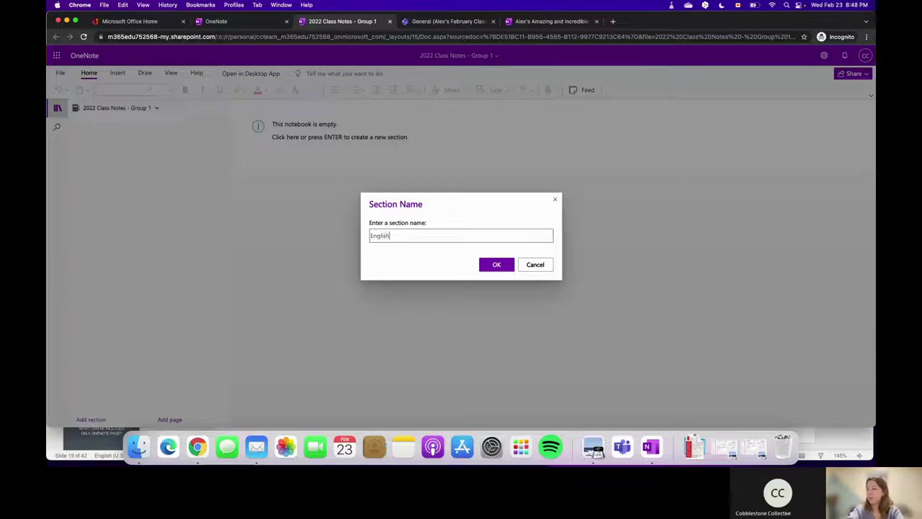
pyautogui.press('Return')
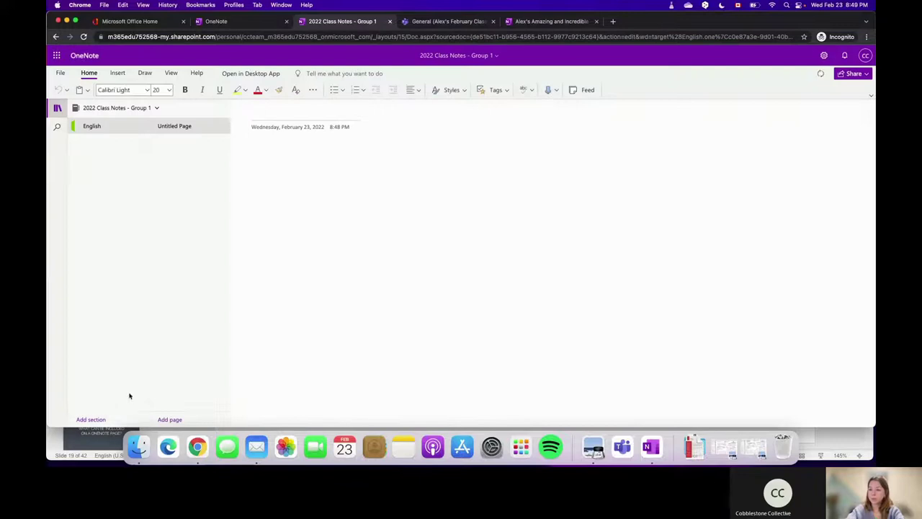
# Add two more sections to the notebook, named "Science" and "Health"
pyautogui.click(92, 420)
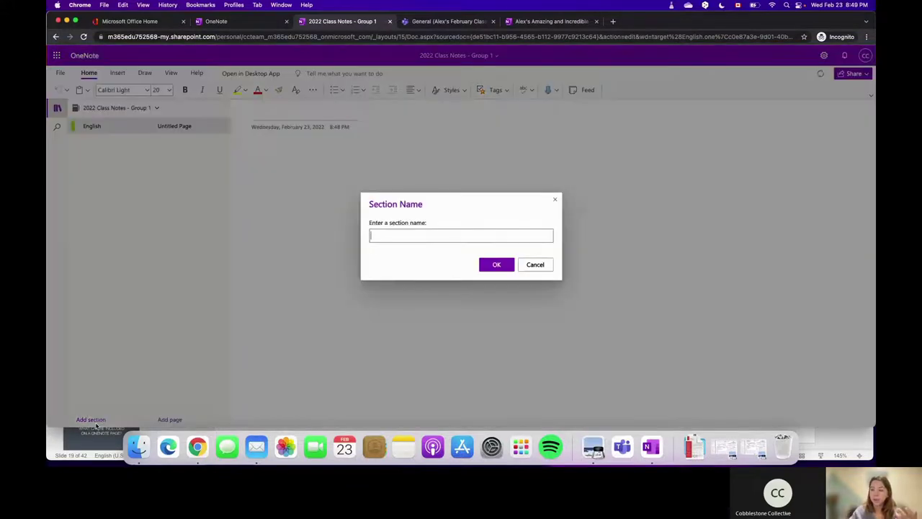
pyautogui.write('Science')
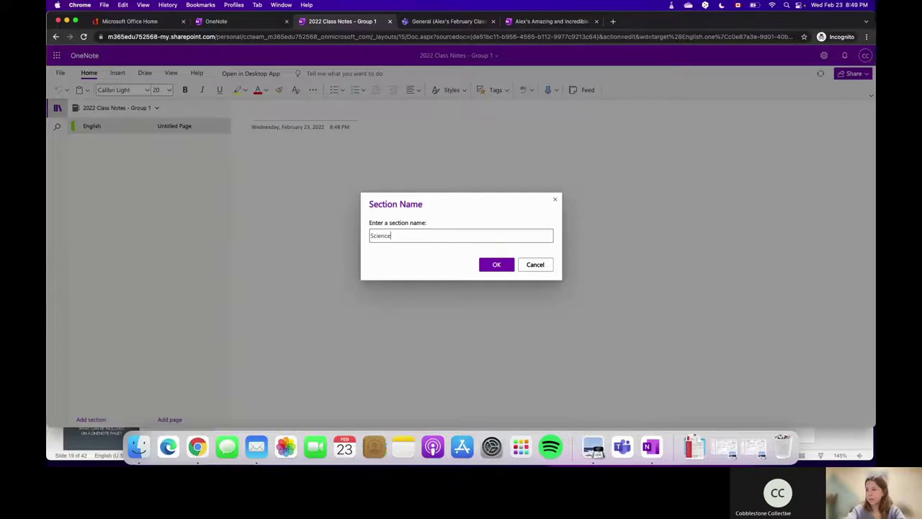
pyautogui.press('Return')
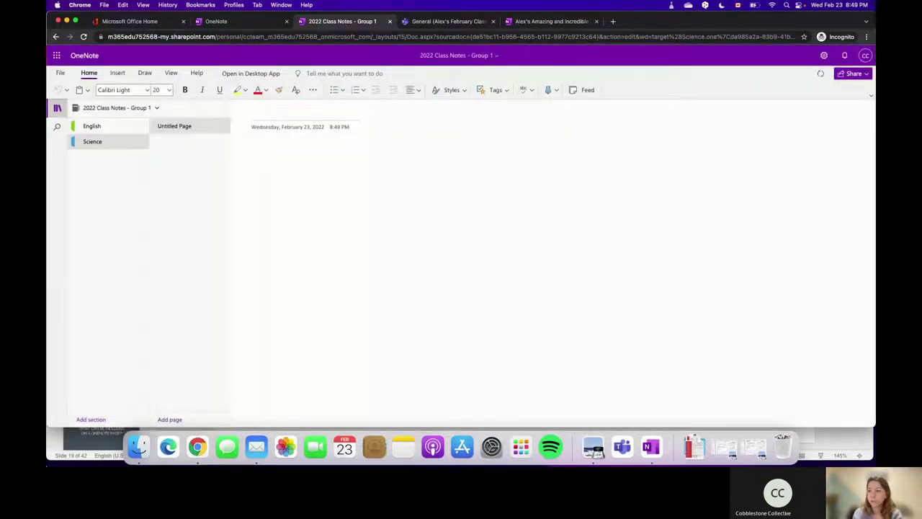
pyautogui.click(110, 419)
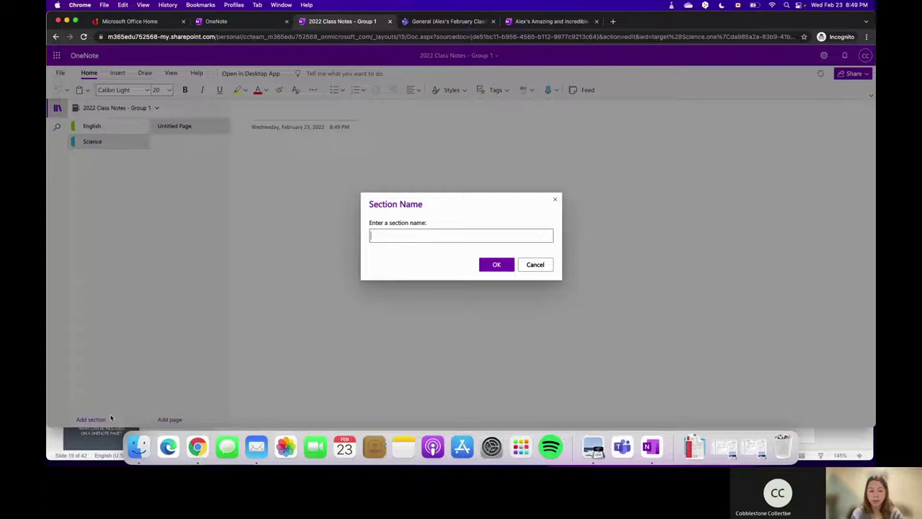
pyautogui.write('Health')
pyautogui.press('Return')
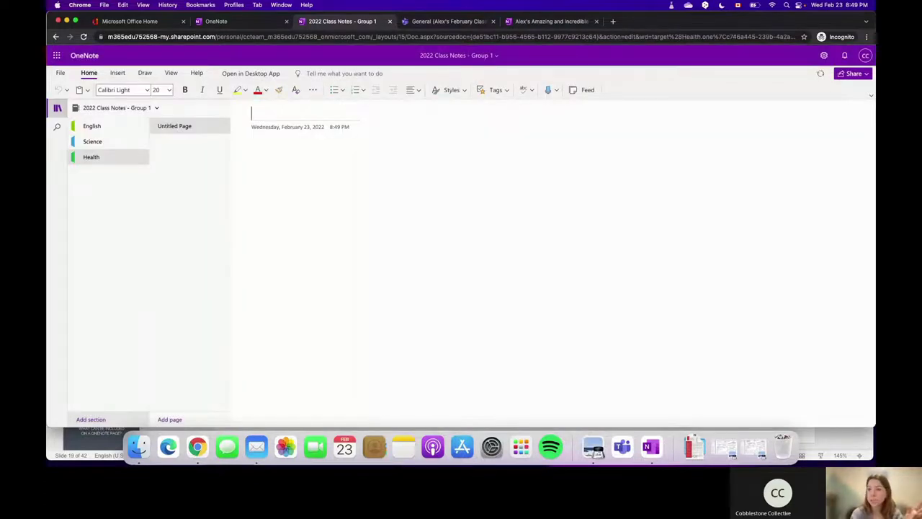
# View the English, Science and Health sections in turn, ending on Health
pyautogui.click(120, 132)
pyautogui.click(113, 142)
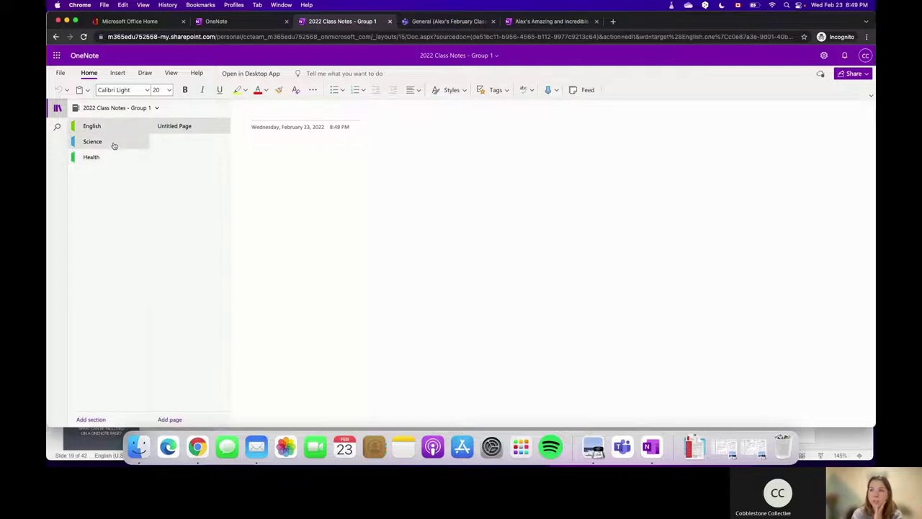
pyautogui.click(113, 154)
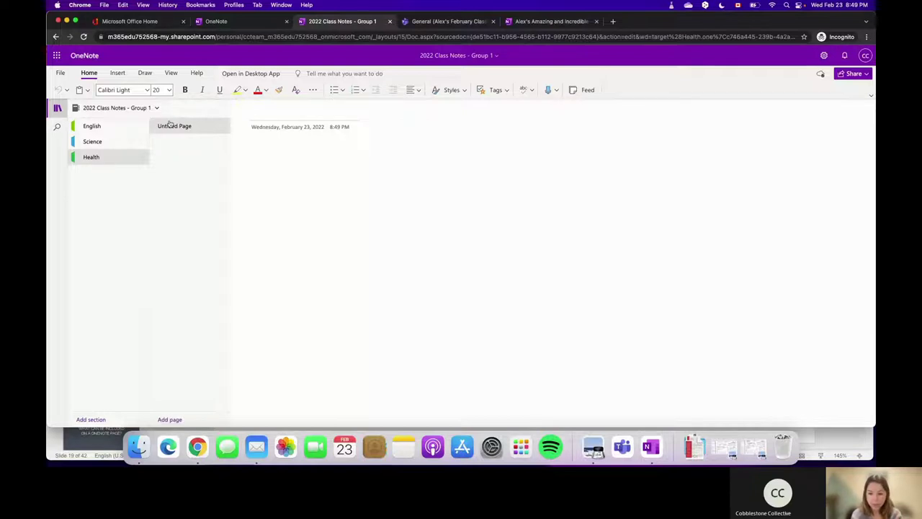
# Title the Health section's untitled page with a student's first name in possessive form followed by "Observation"
pyautogui.moveTo(170, 124); pyautogui.dragTo(108, 142)
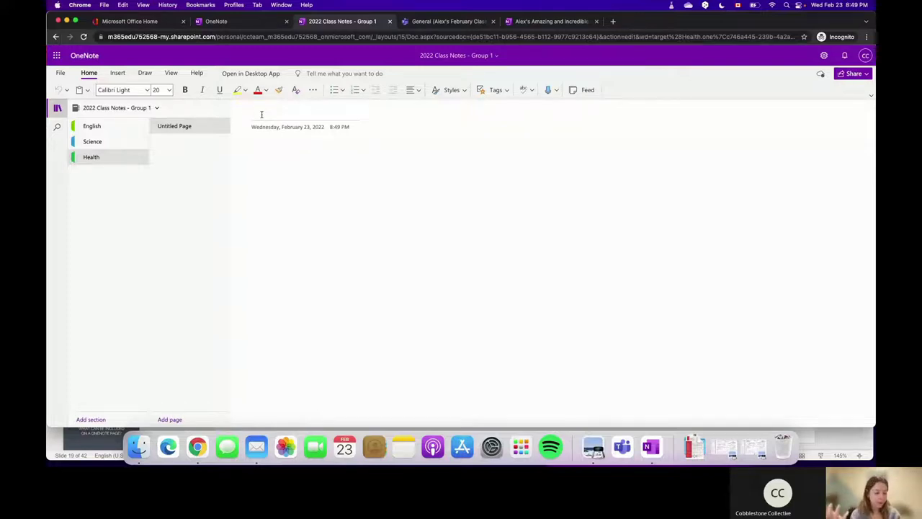
pyautogui.write('Ale')
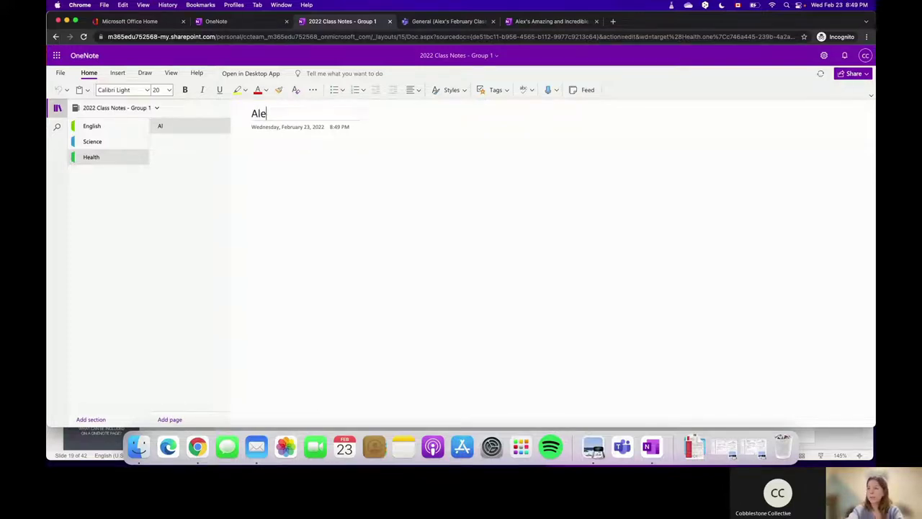
pyautogui.write("x's Obser")
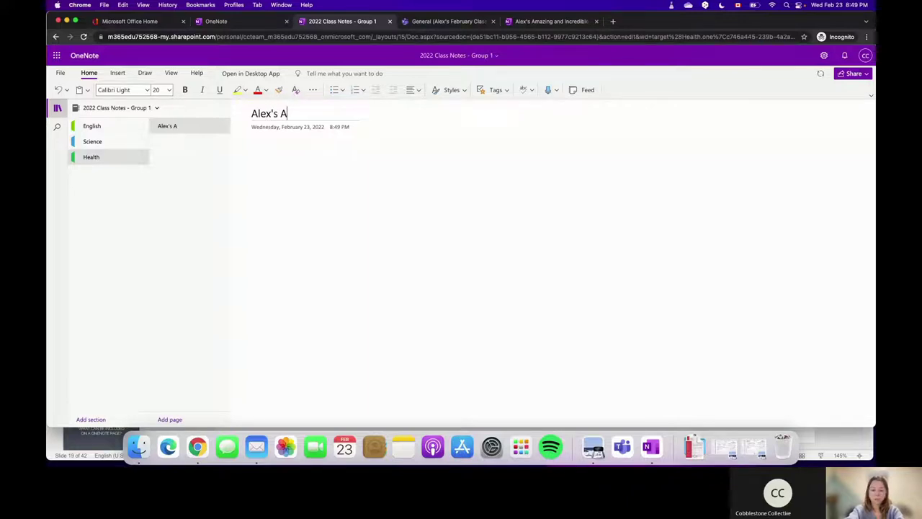
pyautogui.write('vation')
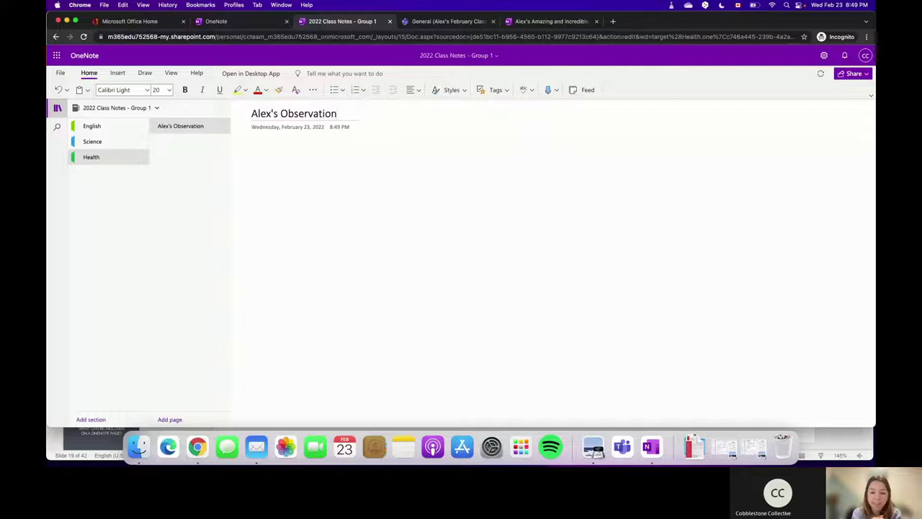
# Add a second page to the Health section, titled with another student's first name in possessive form followed by "Observations"
pyautogui.click(166, 419)
pyautogui.write("Dennis'")
pyautogui.write('bersavtion')
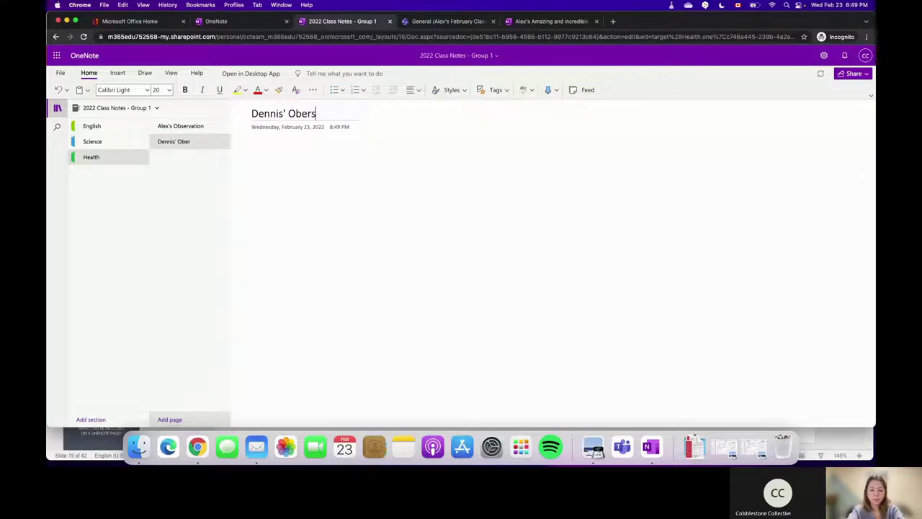
pyautogui.press('BackSpace')
pyautogui.press('BackSpace')
pyautogui.press('BackSpace')
pyautogui.press('BackSpace')
pyautogui.press('BackSpace')
pyautogui.press('BackSpace')
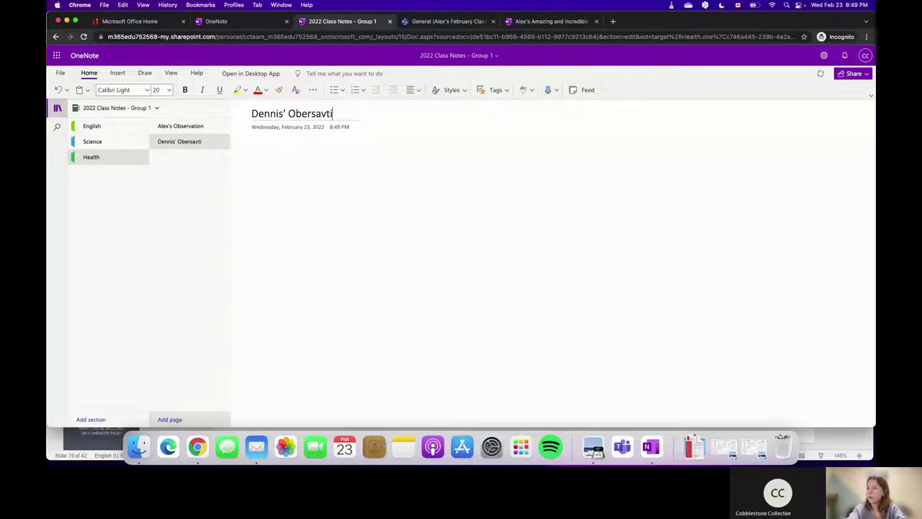
pyautogui.press('BackSpace')
pyautogui.press('BackSpace')
pyautogui.write('serv')
pyautogui.press('BackSpace')
pyautogui.press('BackSpace')
pyautogui.press('BackSpace')
pyautogui.press('BackSpace')
pyautogui.press('BackSpace')
pyautogui.write('servations')
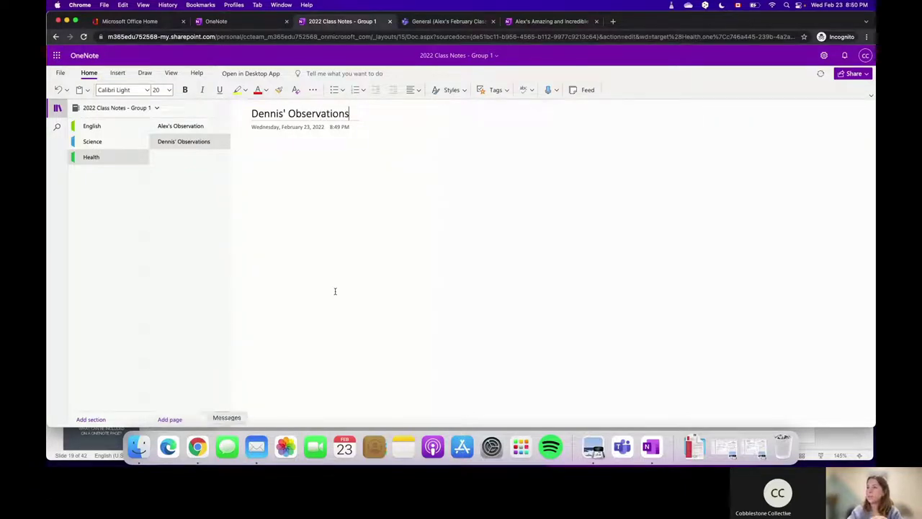
pyautogui.press('Return')
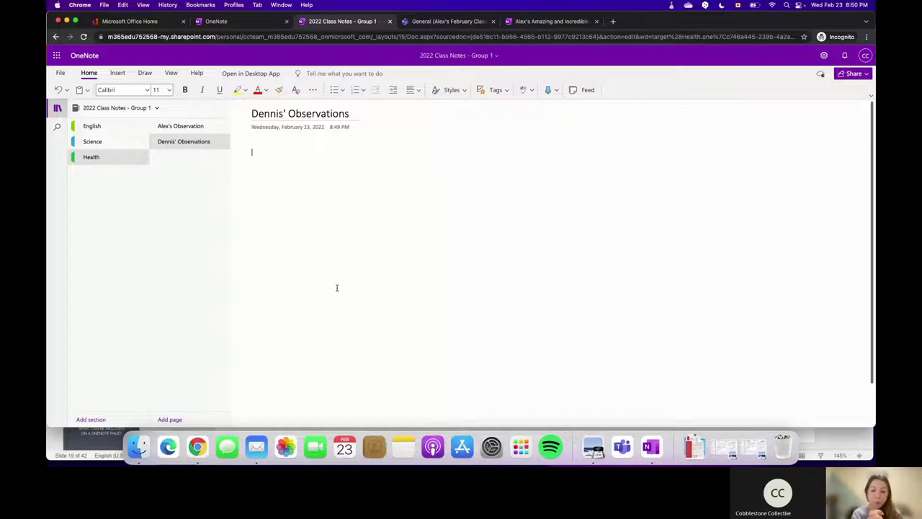
# Change the Health section's color to Orange
pyautogui.rightClick(96, 161)
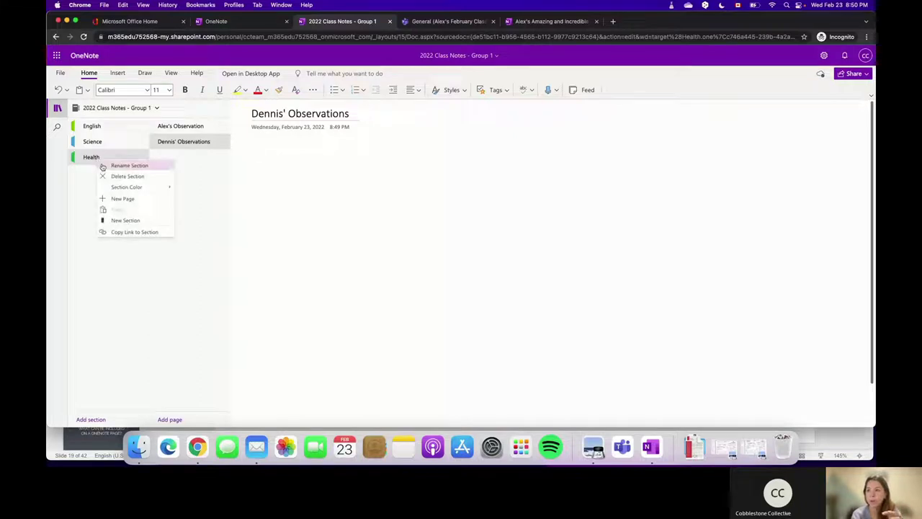
pyautogui.moveTo(119, 187)
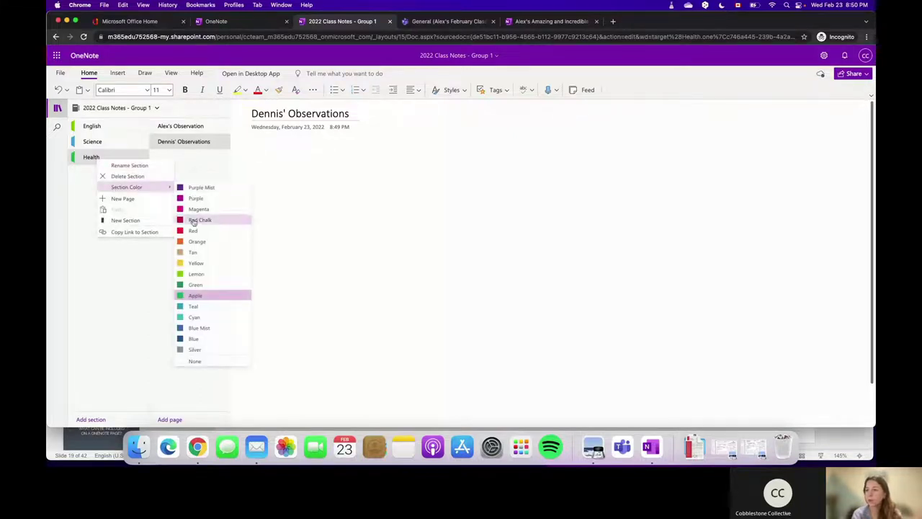
pyautogui.click(216, 245)
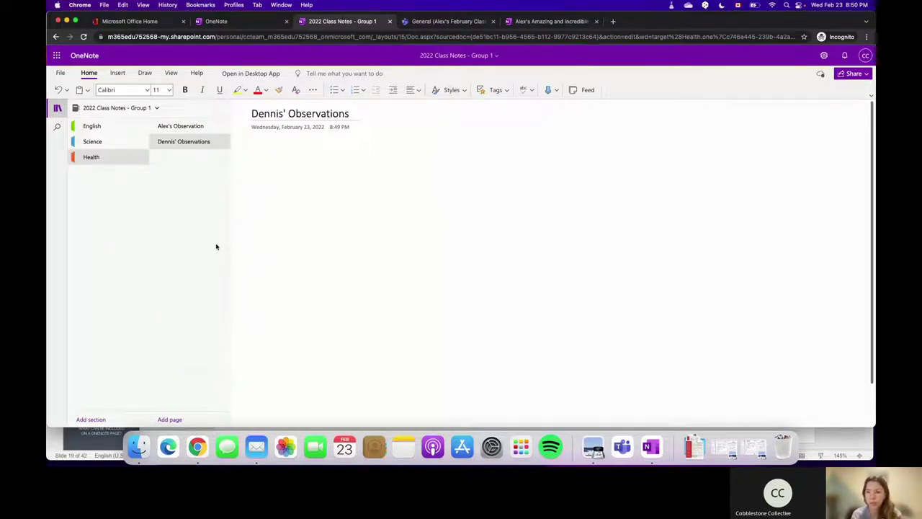
# Add a page titled "February 23" to the Health section and move it between the two student observation pages
pyautogui.click(165, 422)
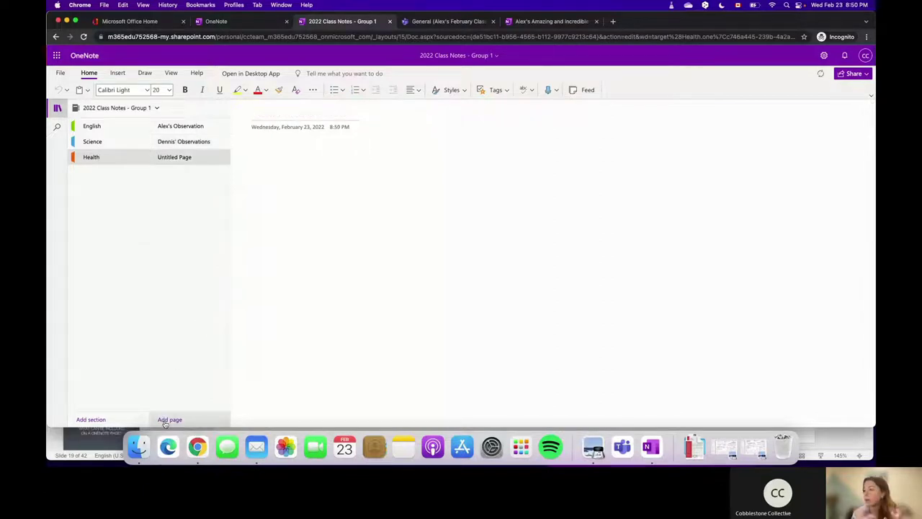
pyautogui.write('February 23')
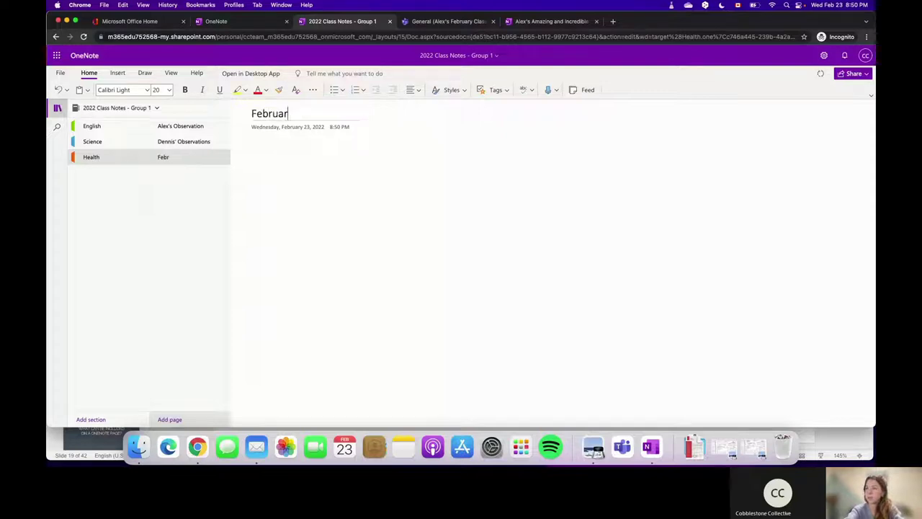
pyautogui.press('Return')
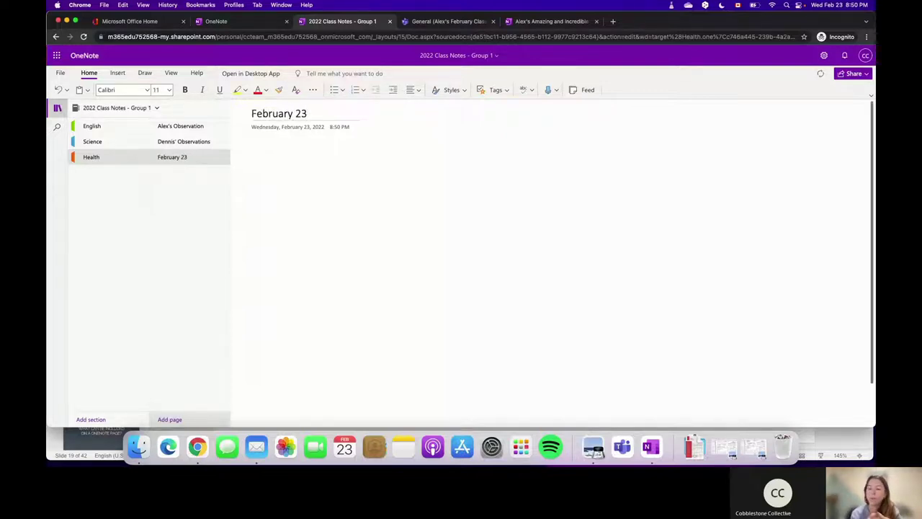
pyautogui.moveTo(203, 163); pyautogui.dragTo(195, 134)
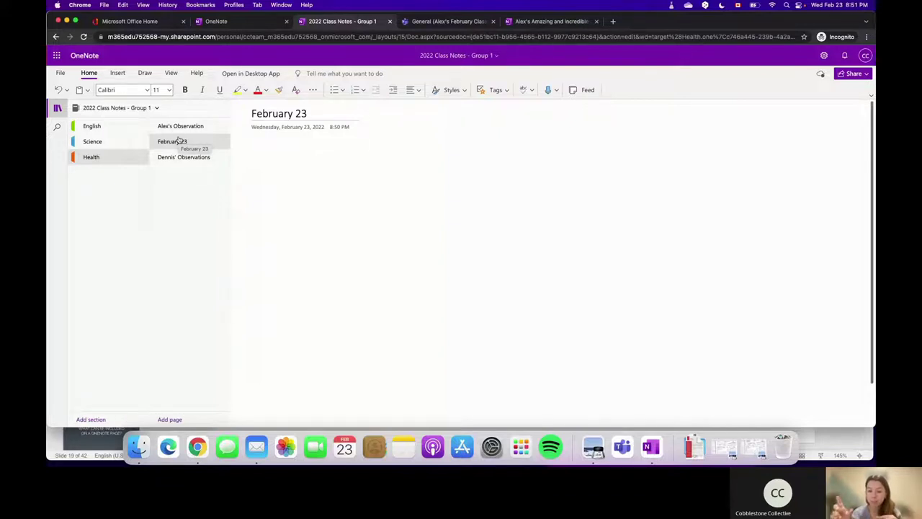
# Switch to the OneNote desktop app and create a Blue Mist notebook named "Class Notes"
pyautogui.click(649, 446)
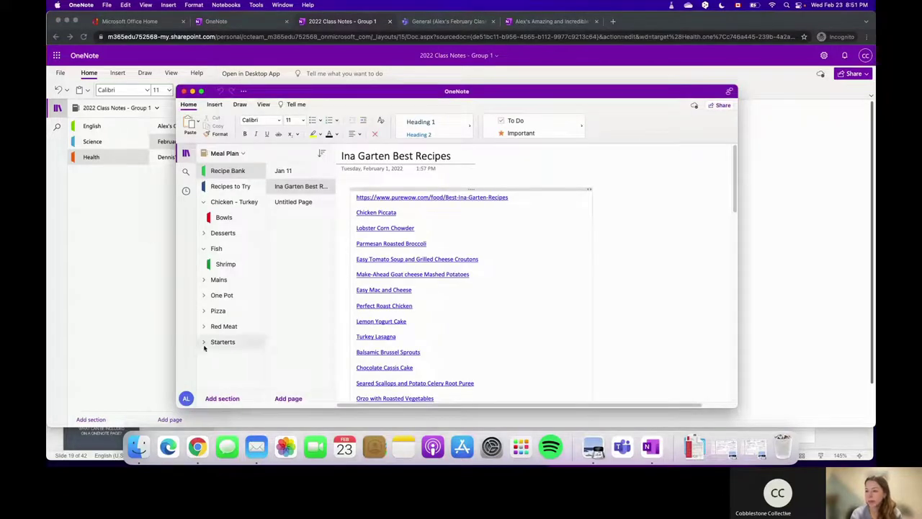
pyautogui.click(233, 152)
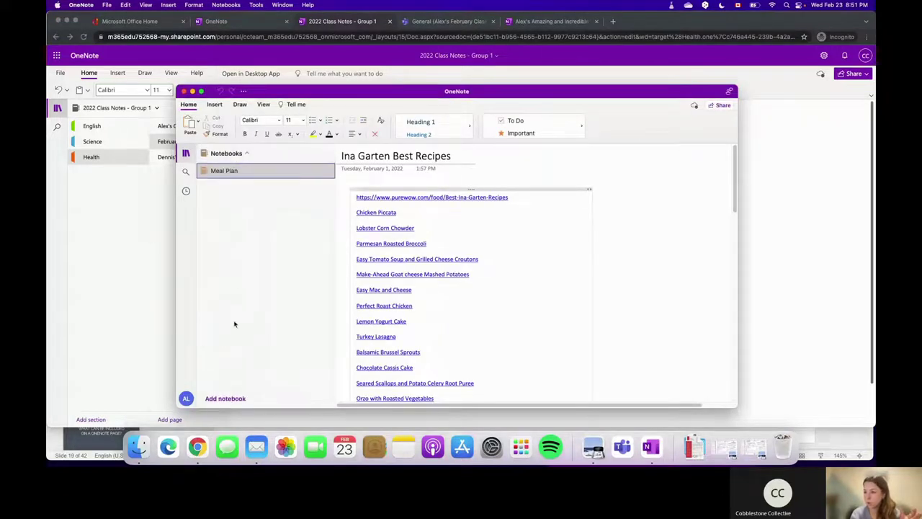
pyautogui.click(225, 398)
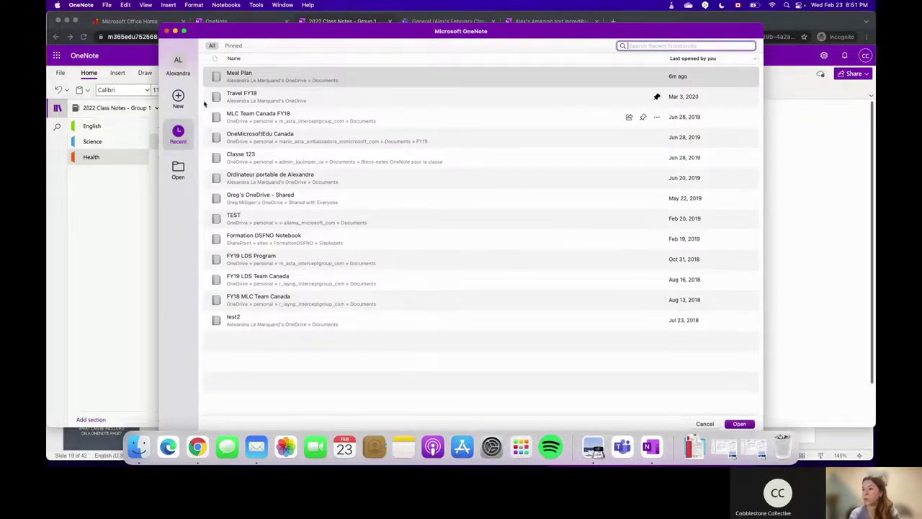
pyautogui.click(178, 97)
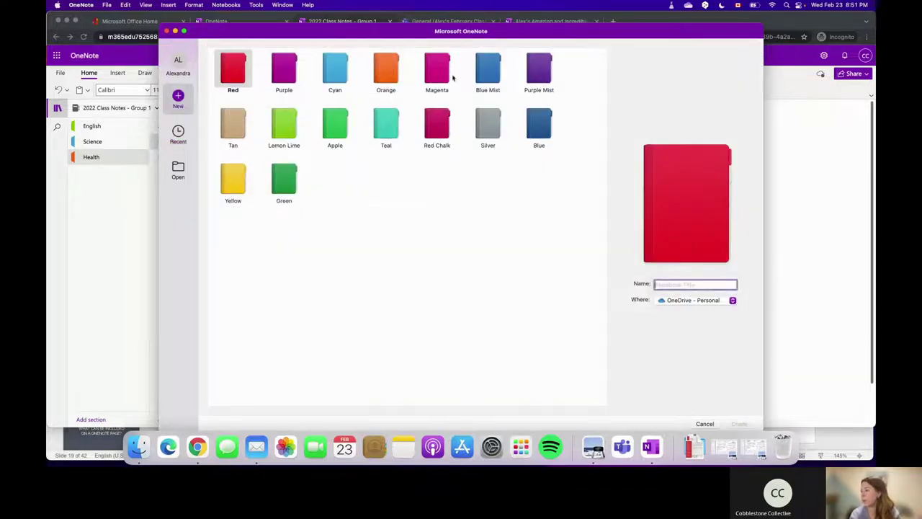
pyautogui.click(500, 72)
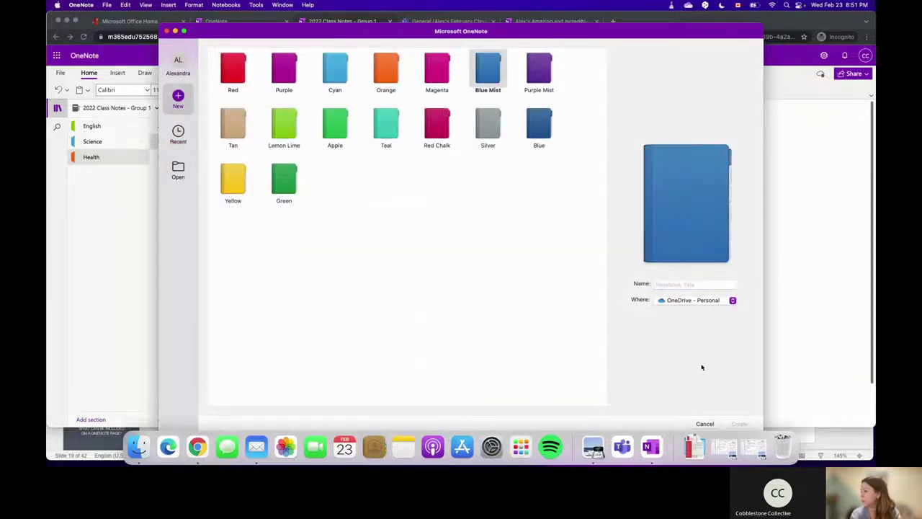
pyautogui.click(690, 283)
pyautogui.write('Class Notes')
pyautogui.press('Return')
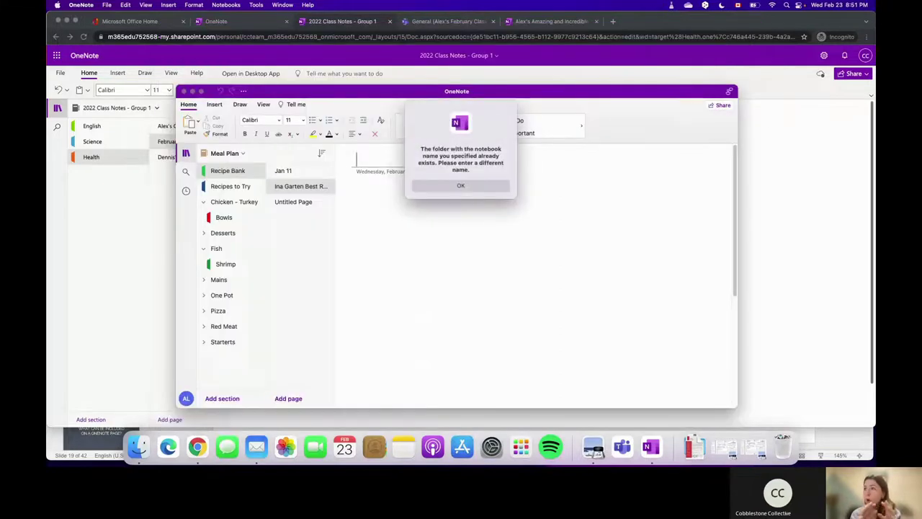
pyautogui.click(478, 189)
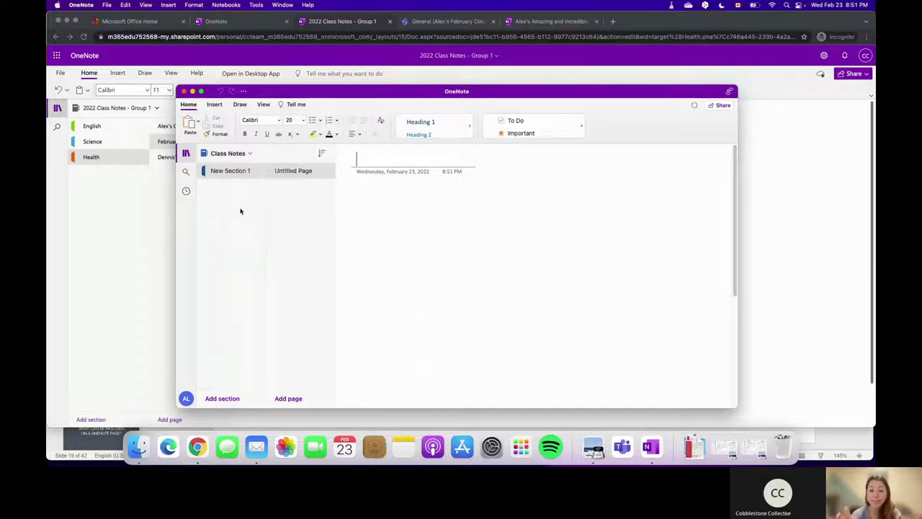
# Rename the default section of the Class Notes notebook as "Health"
pyautogui.click(221, 171)
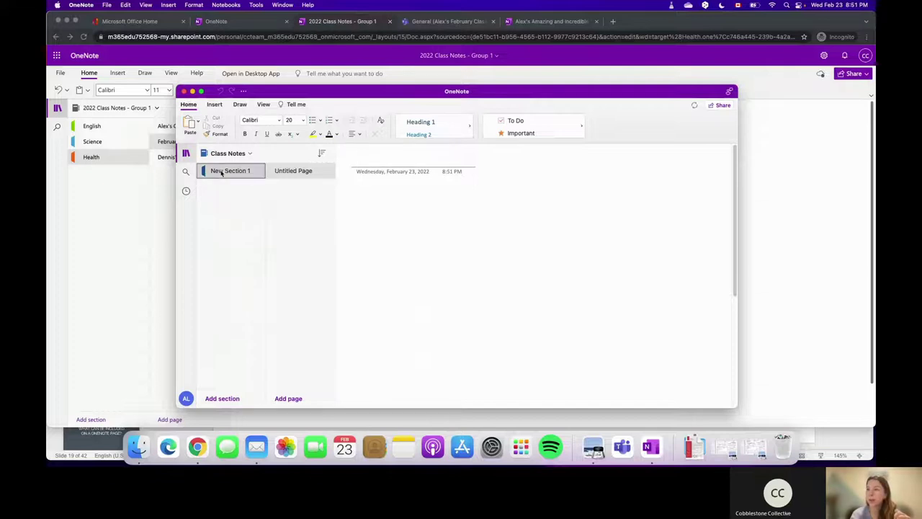
pyautogui.rightClick(221, 172)
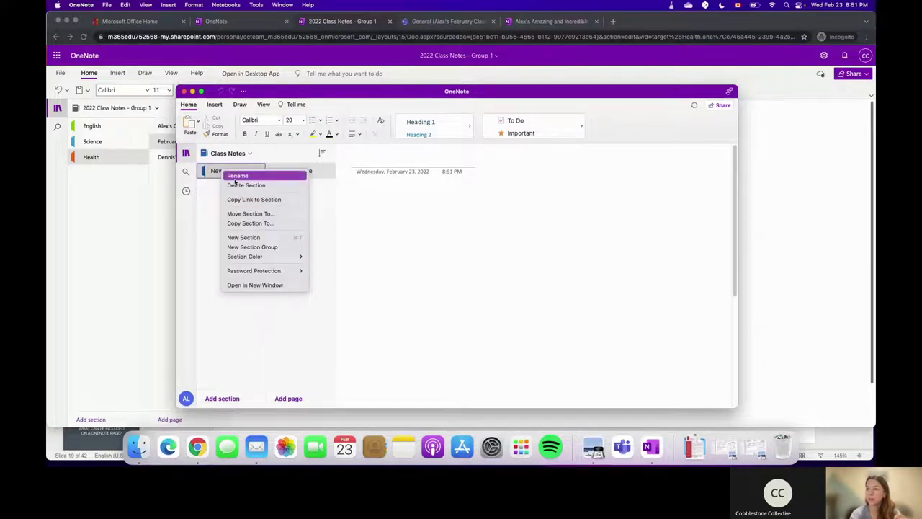
pyautogui.click(234, 180)
pyautogui.write('Health')
pyautogui.press('Return')
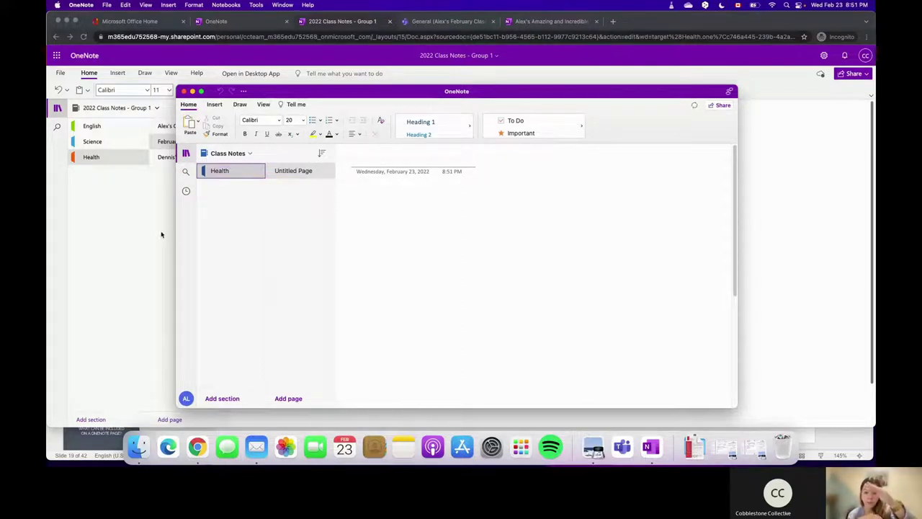
# Create a new section group named "Health" in the Class Notes notebook
pyautogui.rightClick(220, 183)
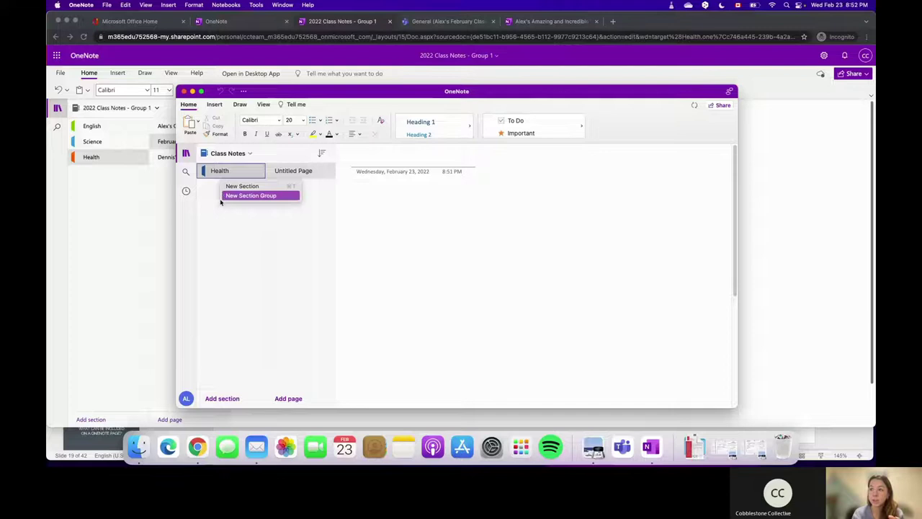
pyautogui.click(224, 196)
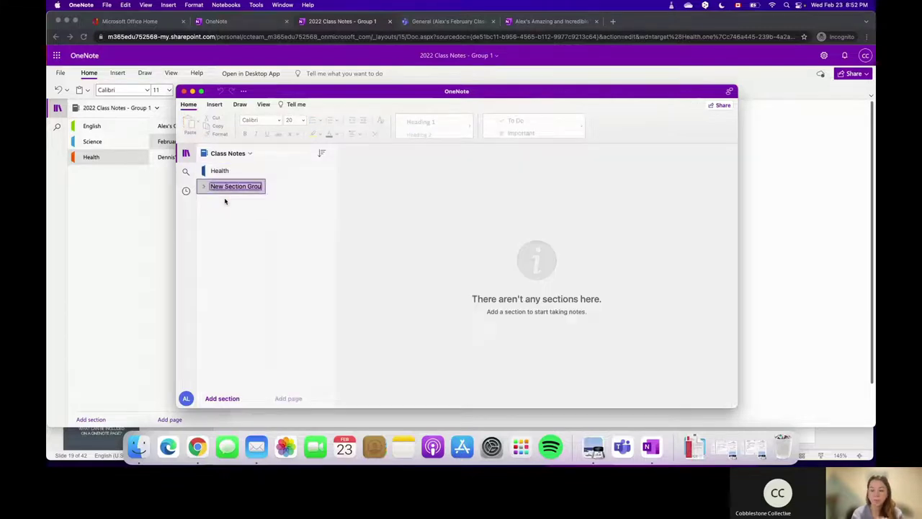
pyautogui.write('Health')
pyautogui.press('Return')
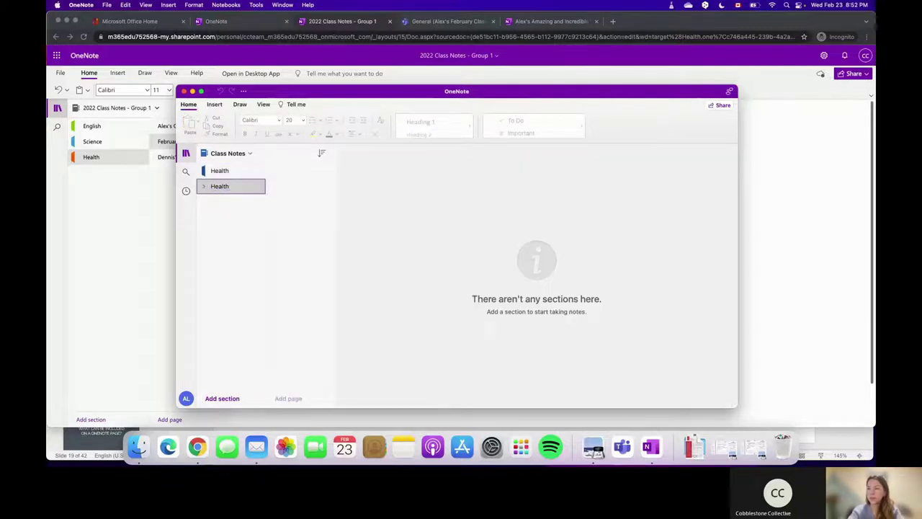
# Move the Health section into the Health section group and rename that section "Mental Health"
pyautogui.click(234, 188)
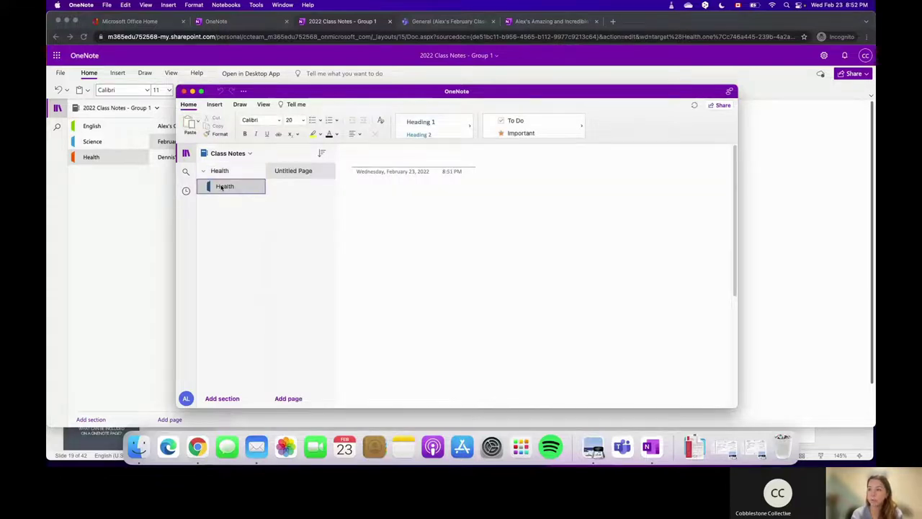
pyautogui.rightClick(222, 187)
pyautogui.click(236, 191)
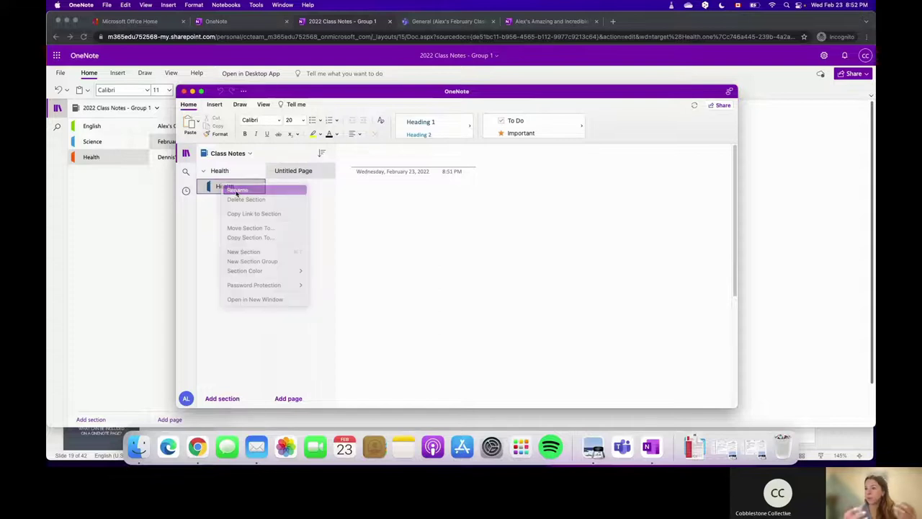
pyautogui.write('Me')
pyautogui.write('ntak H')
pyautogui.write('l Health')
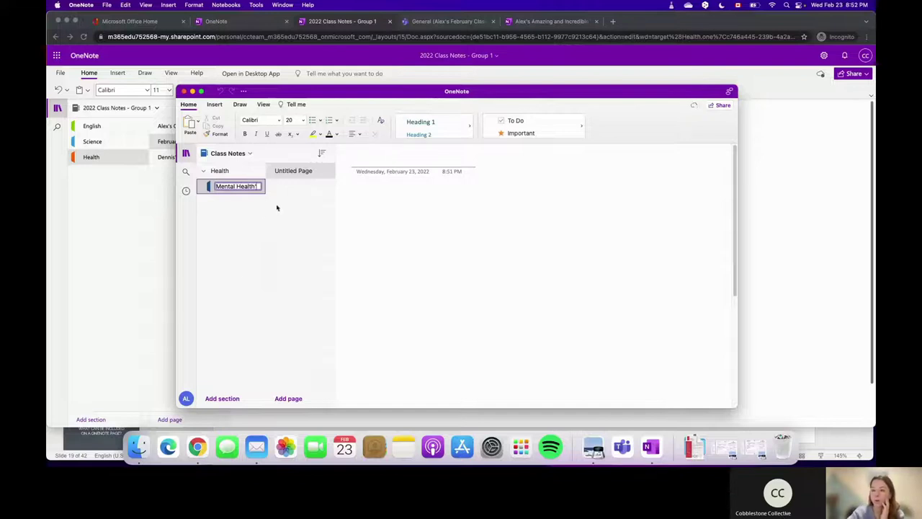
# Add a "Physical Health" section to the Health section group, and collapse and re-expand the group
pyautogui.click(221, 398)
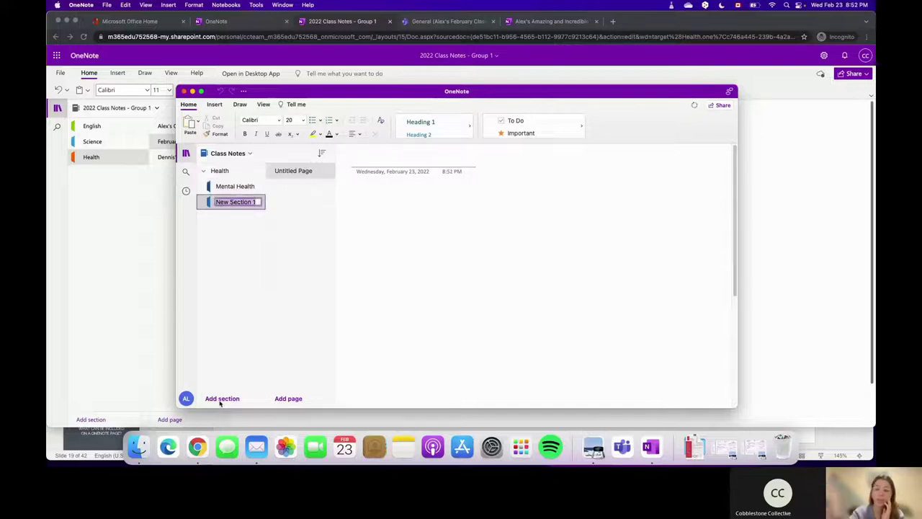
pyautogui.write('O')
pyautogui.press('BackSpace')
pyautogui.press('BackSpace')
pyautogui.press('BackSpace')
pyautogui.write('Physical Health')
pyautogui.press('Return')
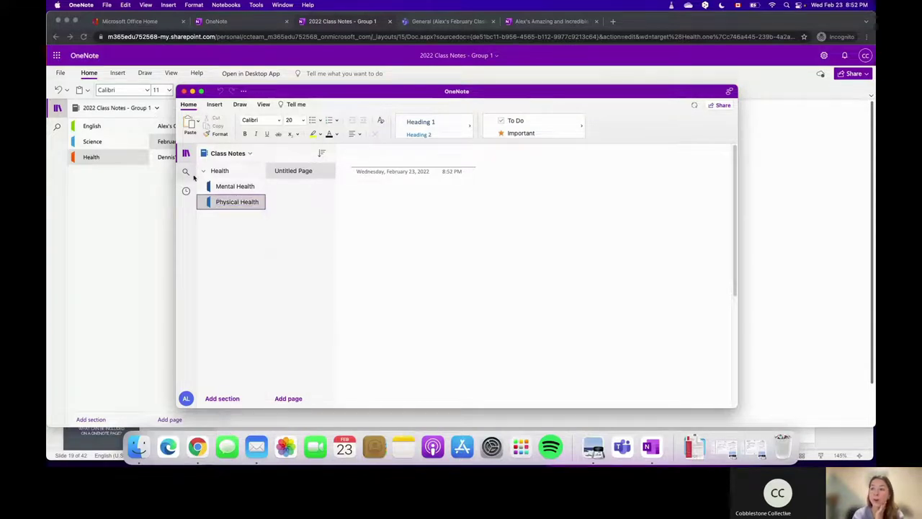
pyautogui.click(203, 173)
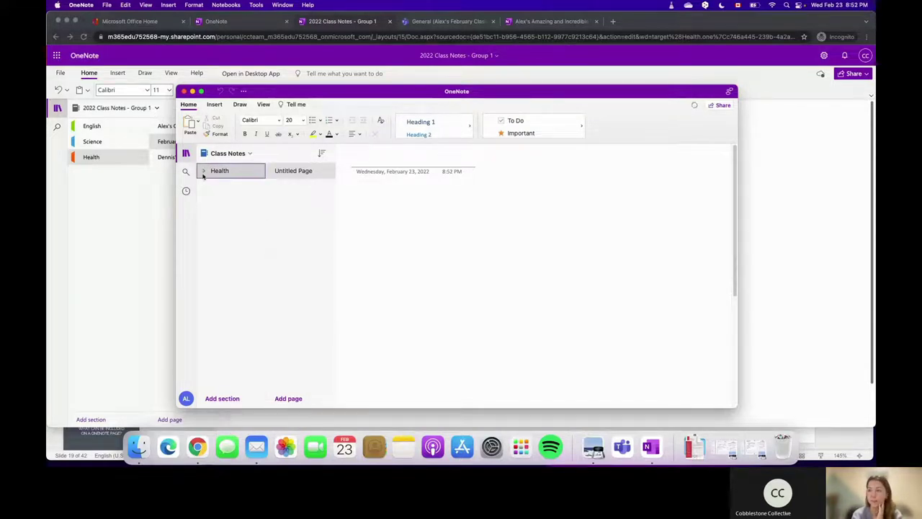
pyautogui.click(203, 173)
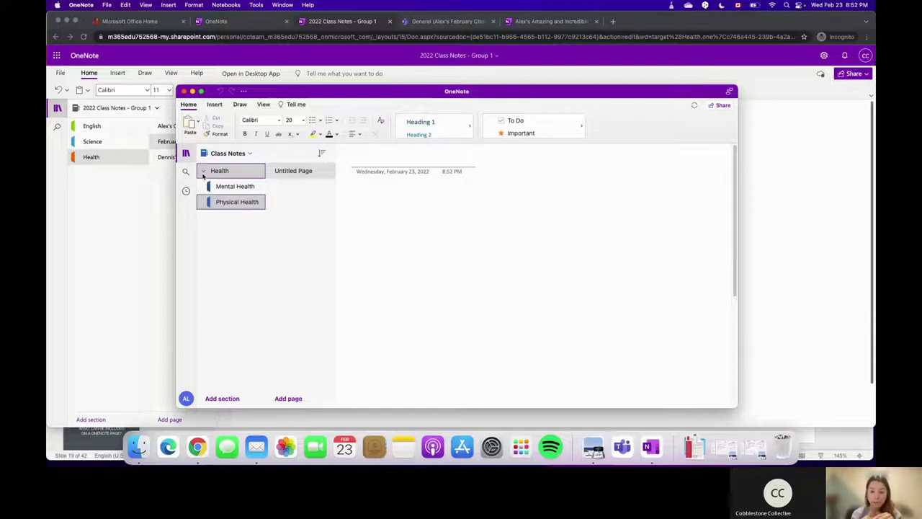
# Title the untitled page in the Physical Health section with a student's first name in possessive form followed by "Notes"
pyautogui.click(227, 186)
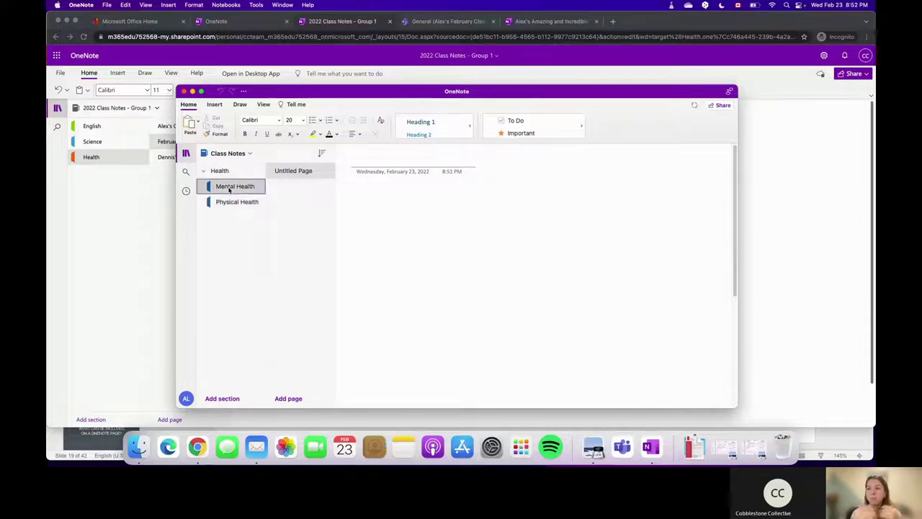
pyautogui.click(227, 204)
pyautogui.click(366, 165)
pyautogui.write("Alex's Notes")
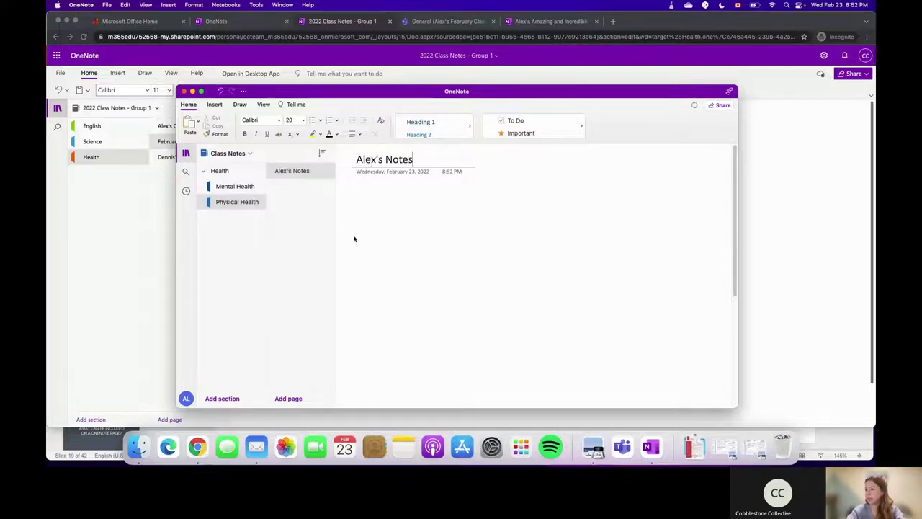
# Add a second page to Physical Health, titled with another student's first name in possessive form followed by "Notes"
pyautogui.click(304, 401)
pyautogui.write('Den')
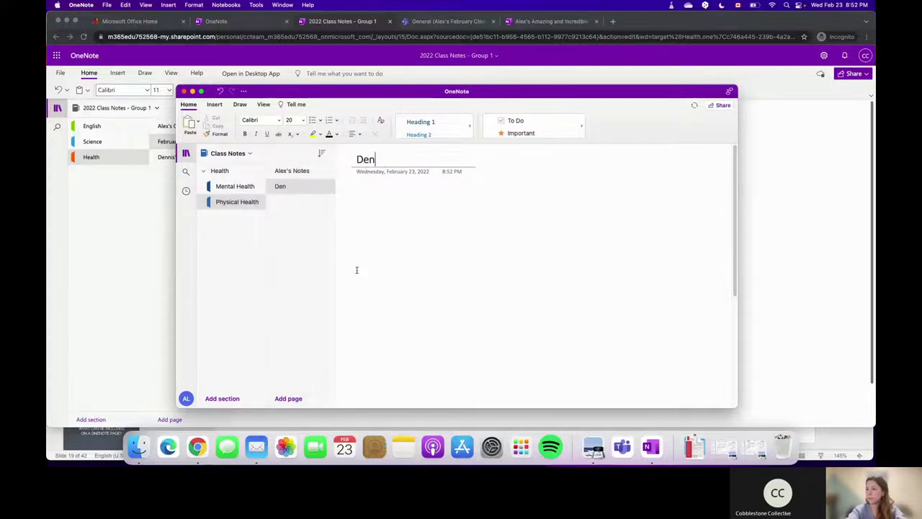
pyautogui.write("nis' Notes")
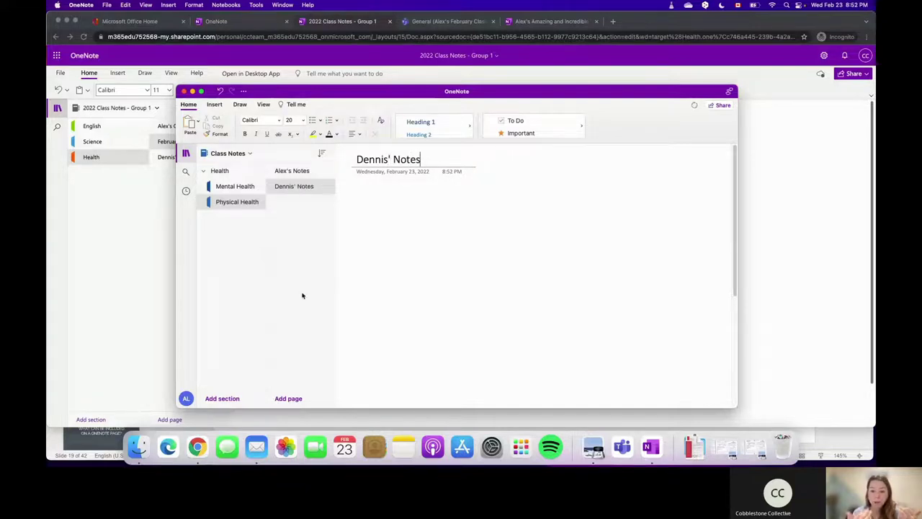
# Add a page titled "February 23" to the Physical Health section
pyautogui.click(291, 402)
pyautogui.write('Febr')
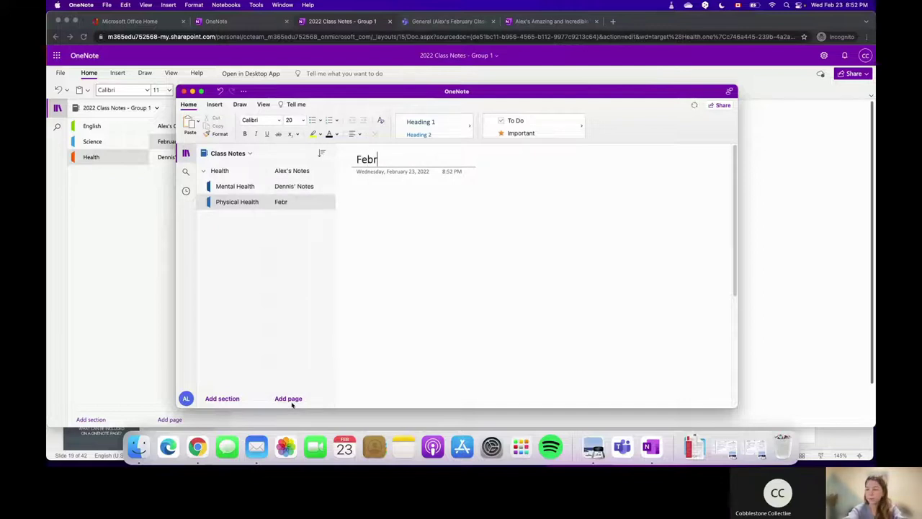
pyautogui.press('BackSpace')
pyautogui.write('ruary 23')
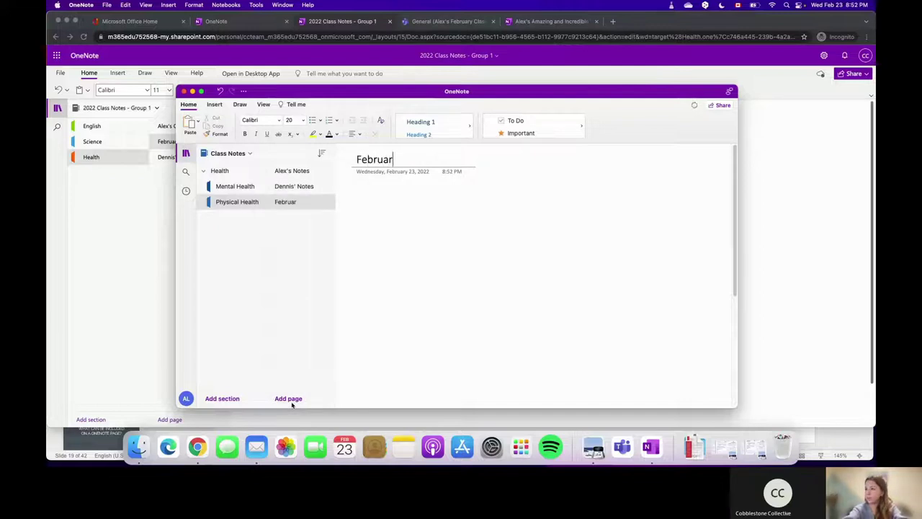
pyautogui.press('Return')
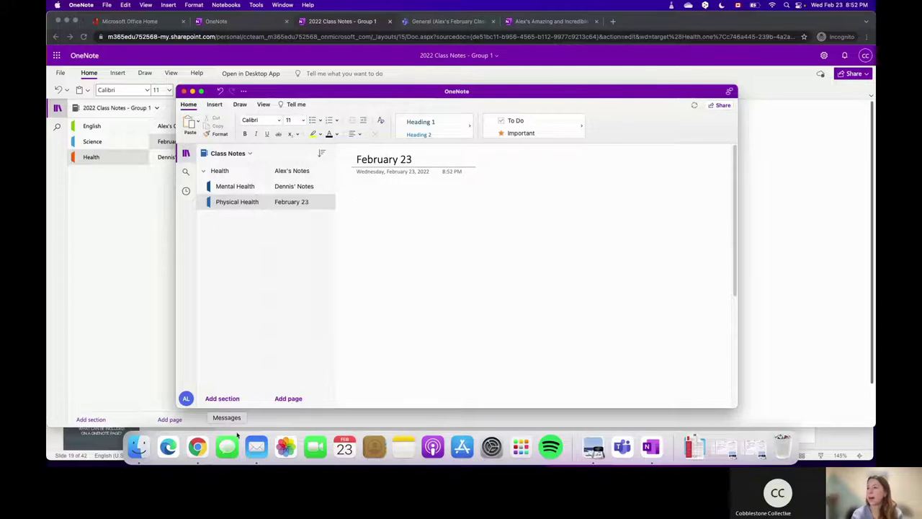
# Make the February 23 page a subpage of the second student's notes page and select that parent page
pyautogui.moveTo(285, 205)
pyautogui.mouseDown()
pyautogui.moveTo(304, 188)
pyautogui.moveTo(310, 193)
pyautogui.moveTo(296, 208)
pyautogui.moveTo(312, 185)
pyautogui.moveTo(297, 192)
pyautogui.mouseUp()
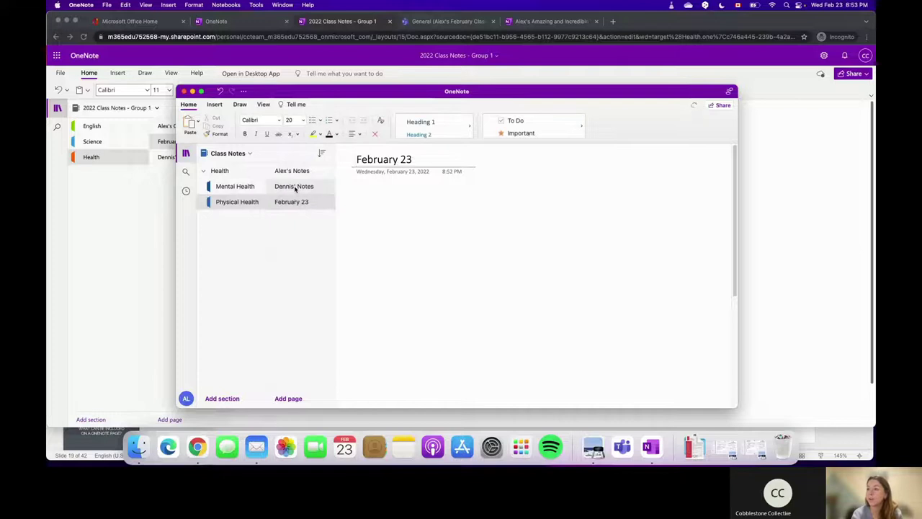
pyautogui.rightClick(298, 201)
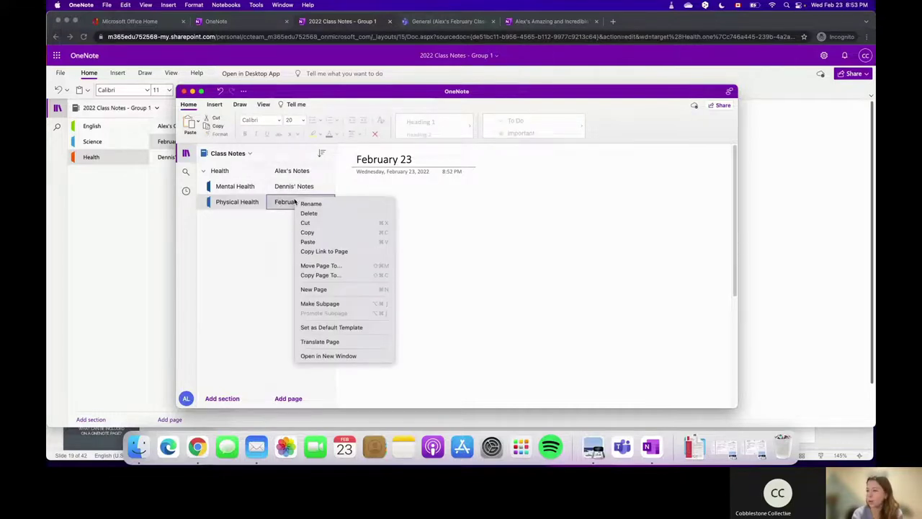
pyautogui.click(322, 304)
pyautogui.click(273, 186)
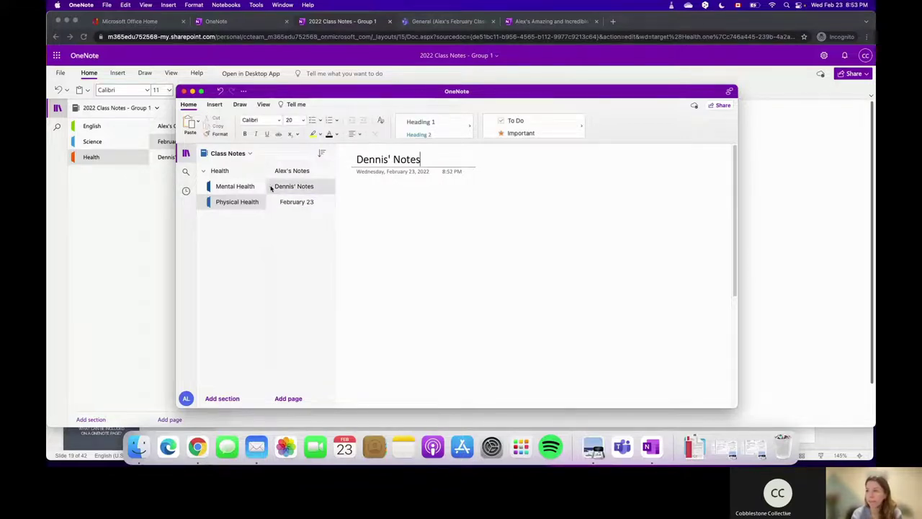
# Add a "March 5" subpage, place it below February 23, and collapse and re-expand the parent page's subpages
pyautogui.click(288, 399)
pyautogui.write('March 5')
pyautogui.press('Return')
pyautogui.click(315, 205)
pyautogui.moveTo(314, 205); pyautogui.dragTo(312, 226)
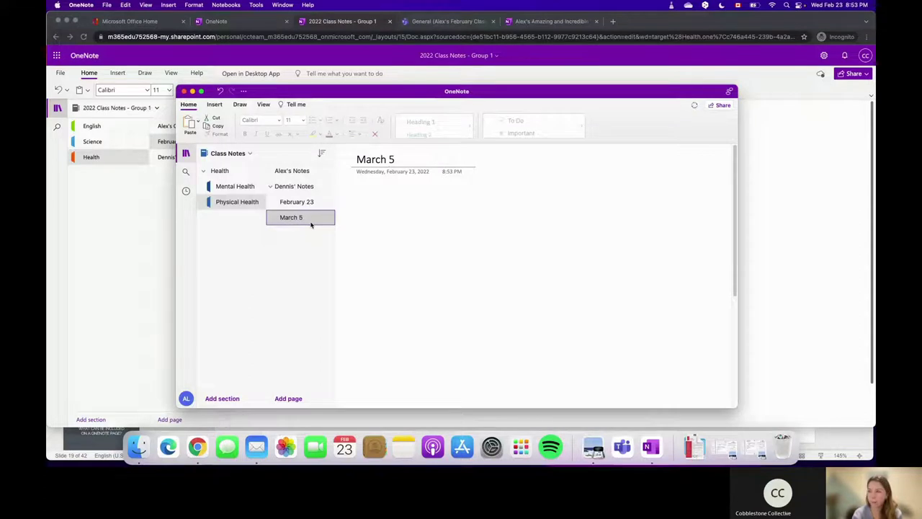
pyautogui.click(270, 186)
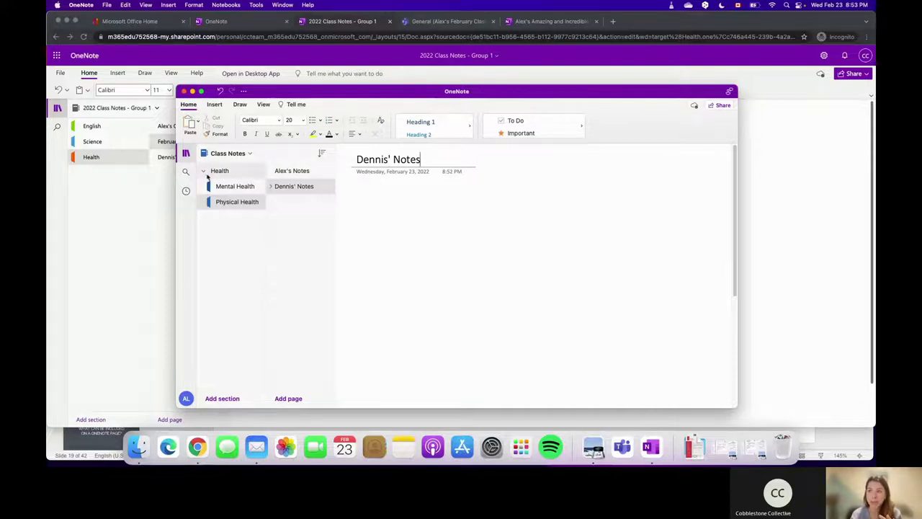
pyautogui.click(271, 186)
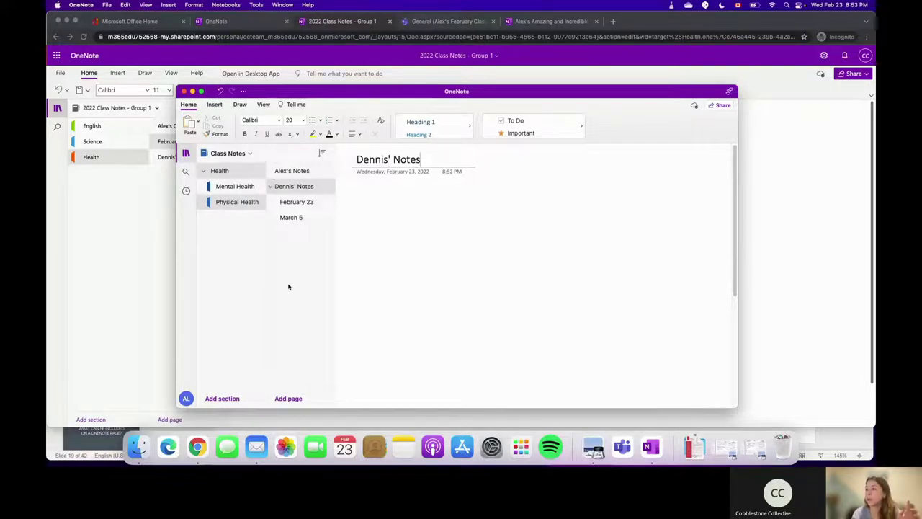
# Switch to the PowerPoint deck and present from slide 20, "What can be included on a OneNote page?"
pyautogui.hotkey('ctrl', 'Up')
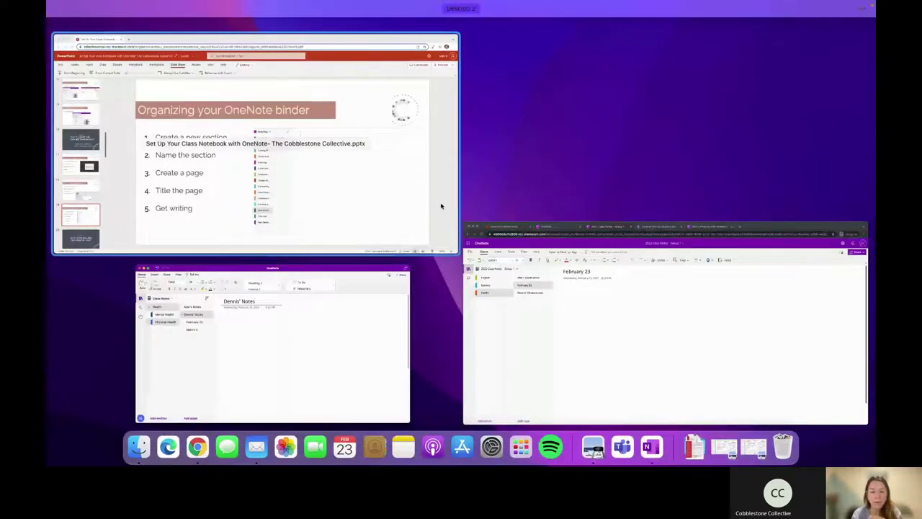
pyautogui.click(441, 206)
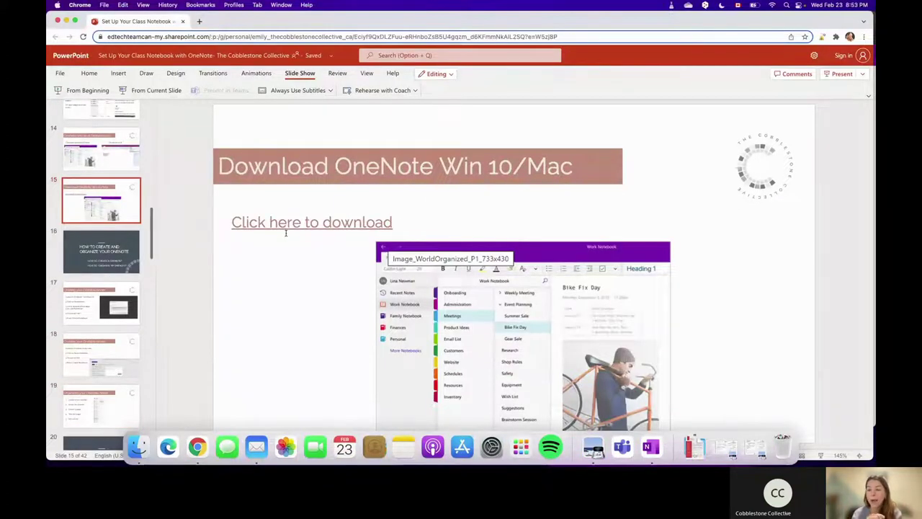
pyautogui.scroll(-2, 88, 265)
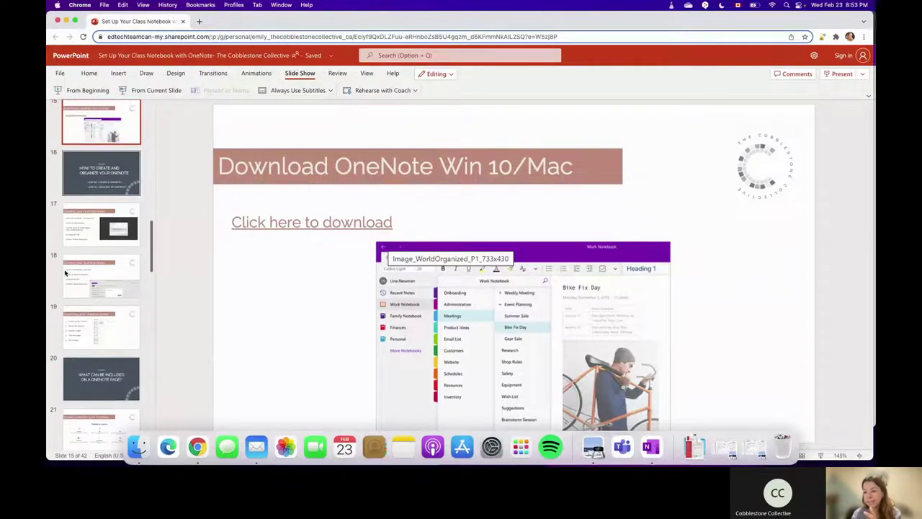
pyautogui.click(82, 378)
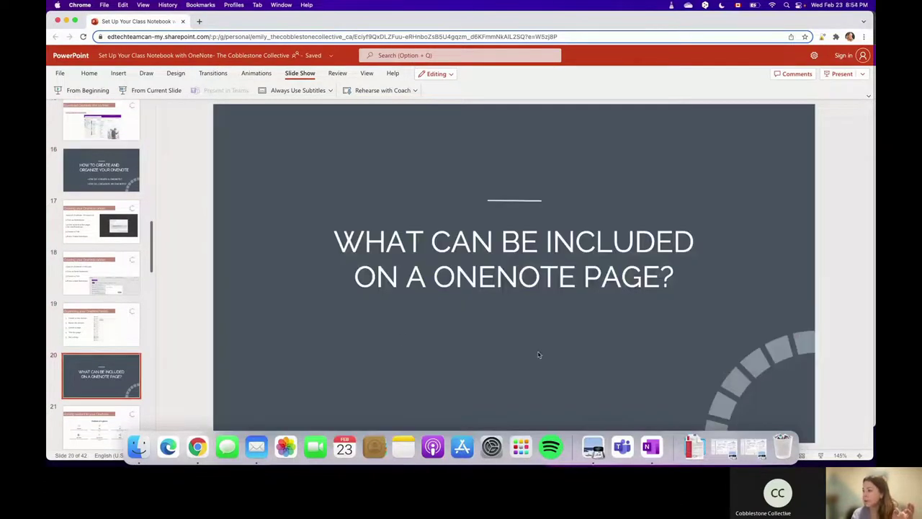
pyautogui.click(822, 455)
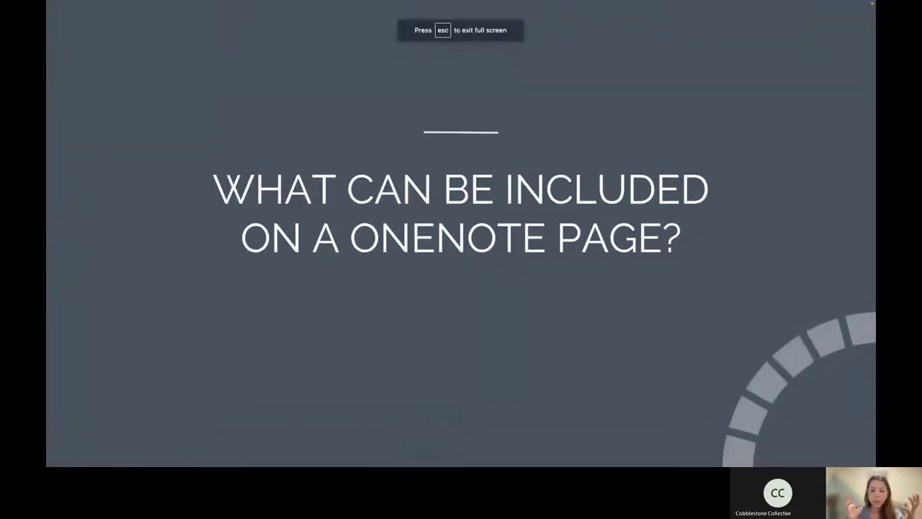
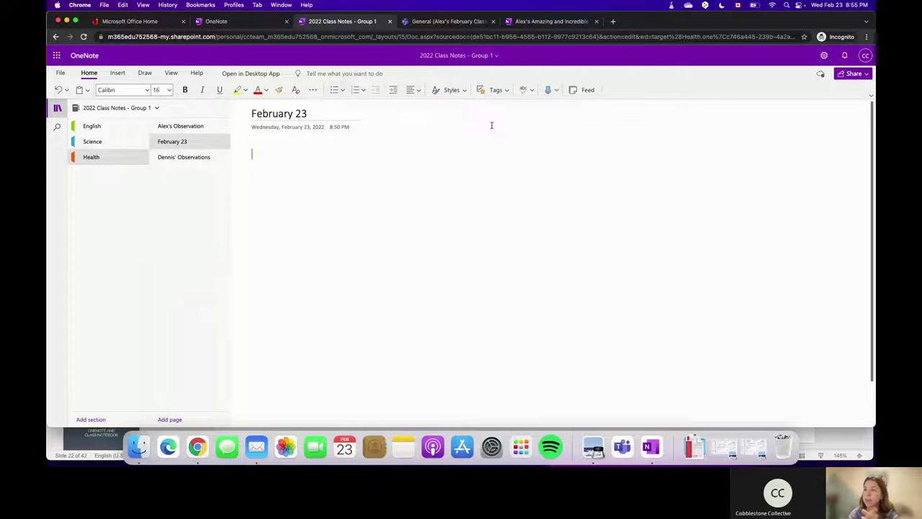
# Enter the heading "Behaviour" in the body of the February 23 page in the web notebook and start a new line
pyautogui.write('Beh')
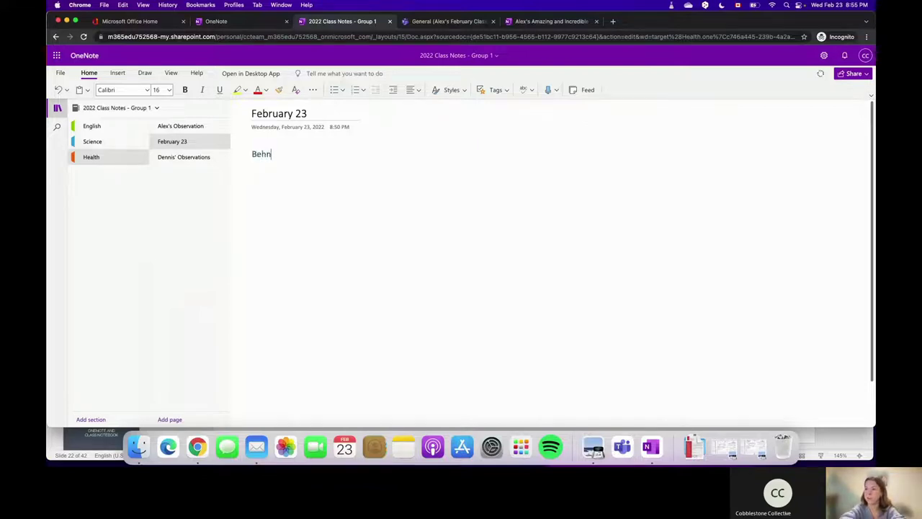
pyautogui.write('aviour')
pyautogui.press('Return')
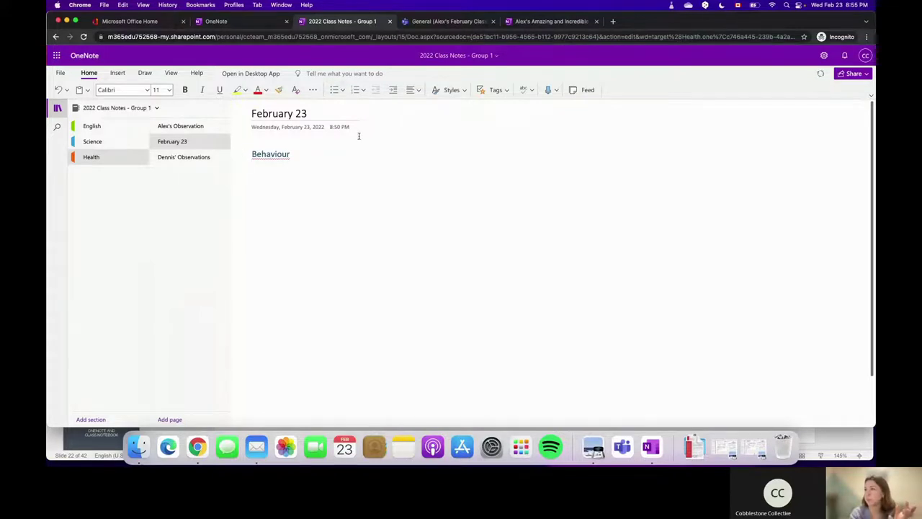
pyautogui.write('ufdhgiuerhg')
pyautogui.press('BackSpace')
pyautogui.press('BackSpace')
pyautogui.press('BackSpace')
pyautogui.press('BackSpace')
pyautogui.press('BackSpace')
pyautogui.press('BackSpace')
pyautogui.press('BackSpace')
pyautogui.press('BackSpace')
pyautogui.press('BackSpace')
pyautogui.press('BackSpace')
pyautogui.press('BackSpace')
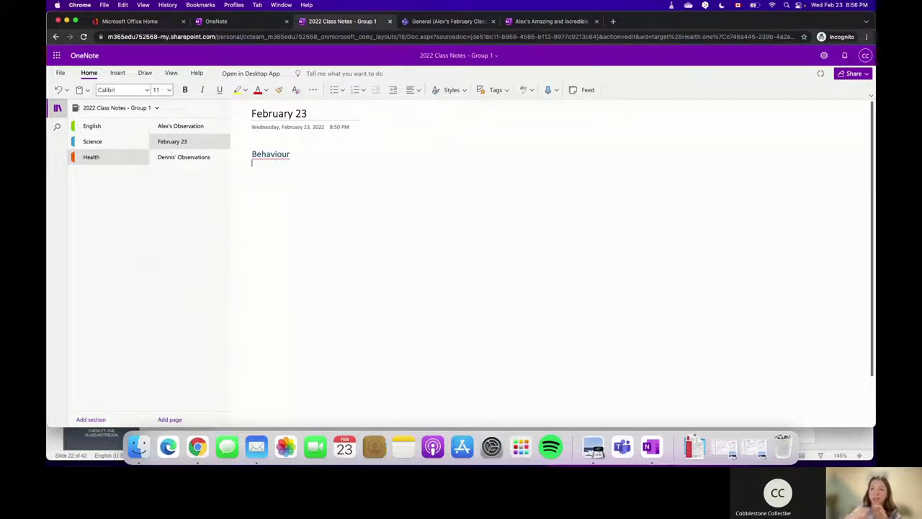
# Write under the Behaviour heading that the student "has really improved on her in class participation", correcting the misspelled "improved" with the spelling suggestion
pyautogui.write('Al')
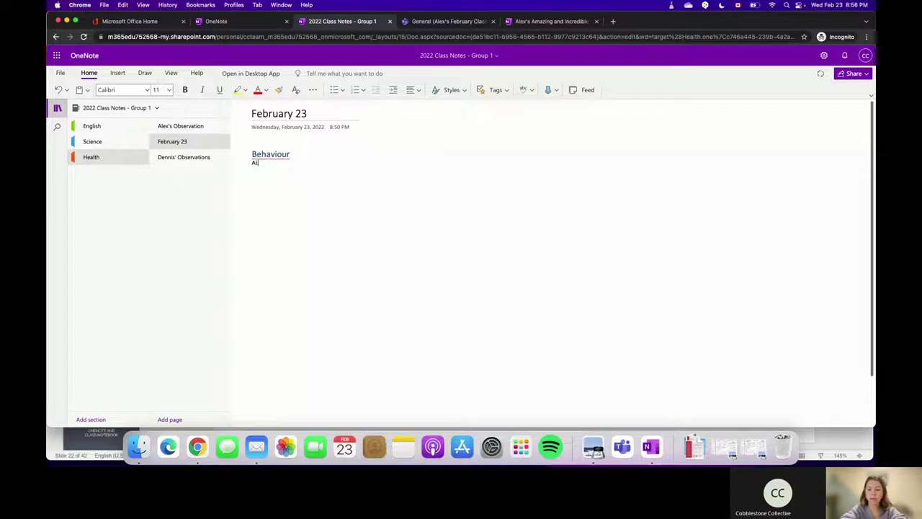
pyautogui.press('BackSpace')
pyautogui.press('BackSpace')
pyautogui.press('BackSpace')
pyautogui.write('lex has really imprived on her')
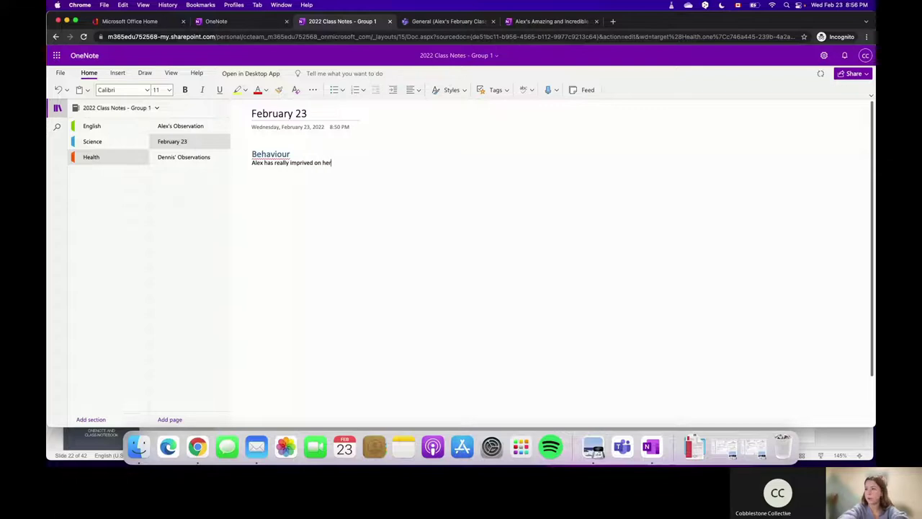
pyautogui.write(' in class')
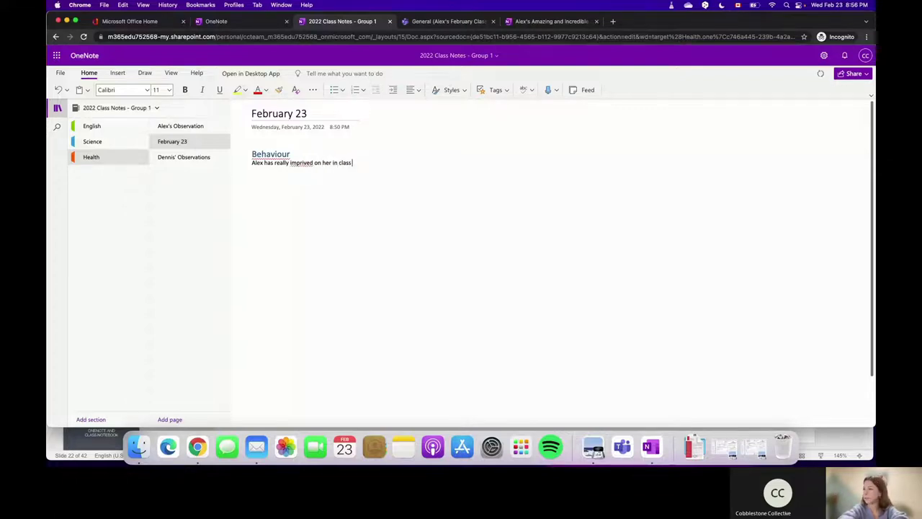
pyautogui.write(' participation')
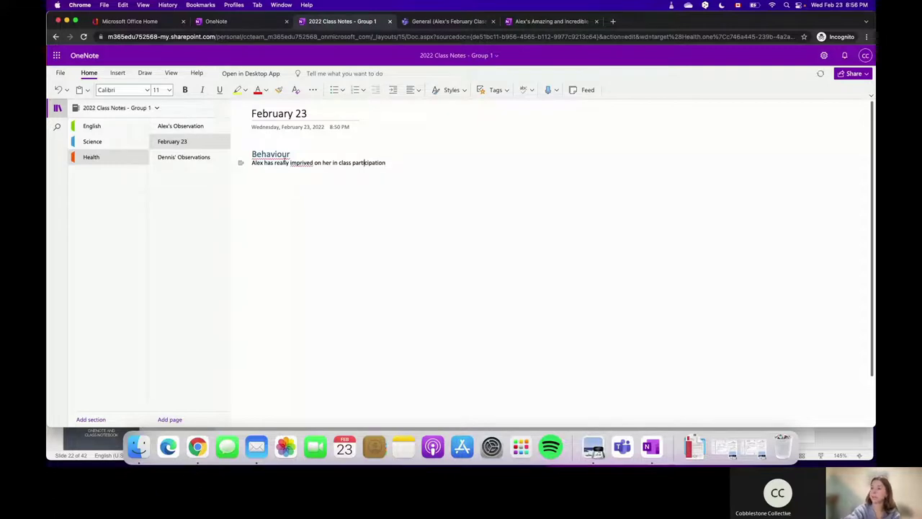
pyautogui.rightClick(297, 164)
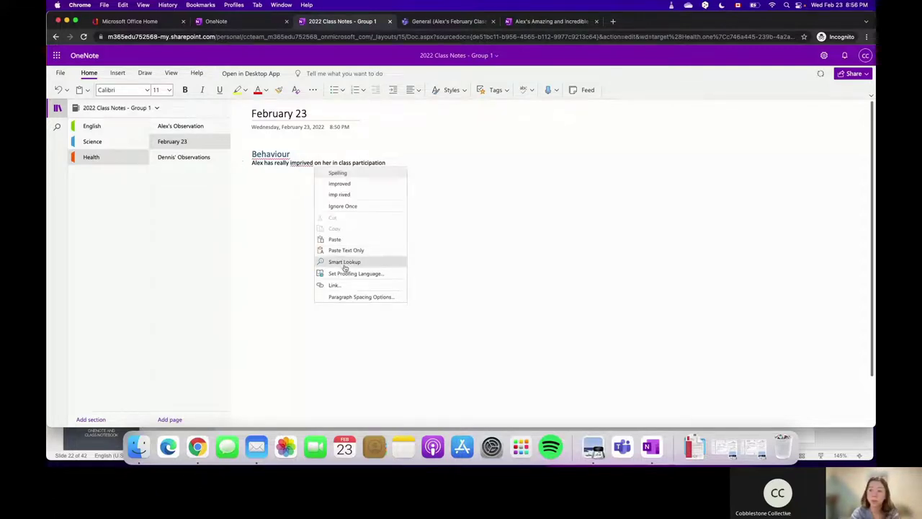
pyautogui.click(346, 185)
# Set the proofing language of the "Behaviour" heading to English (Canada)
pyautogui.rightClick(275, 154)
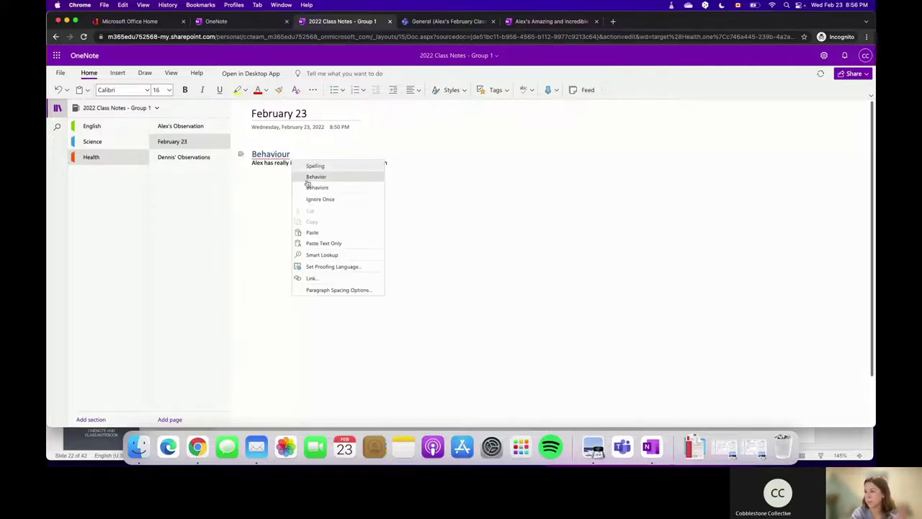
pyautogui.click(339, 267)
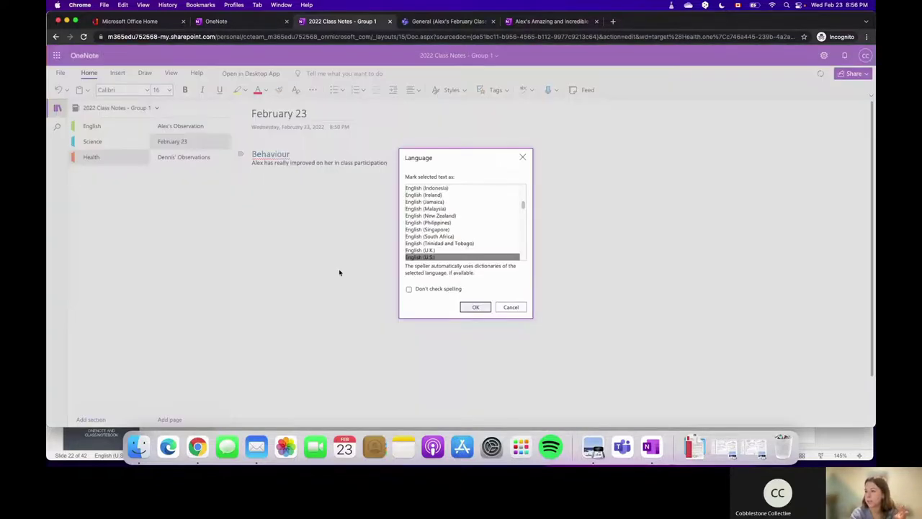
pyautogui.scroll(5, 440, 238)
pyautogui.scroll(-3, 439, 238)
pyautogui.click(439, 229)
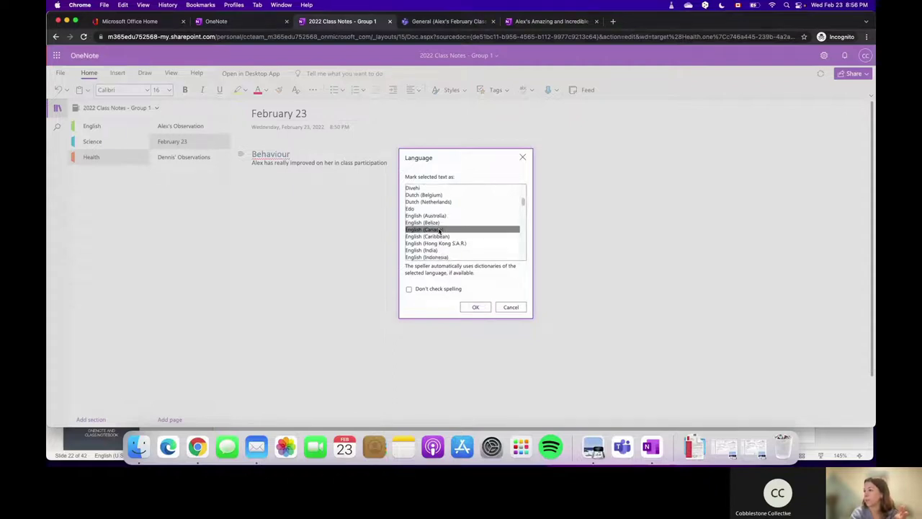
pyautogui.click(474, 308)
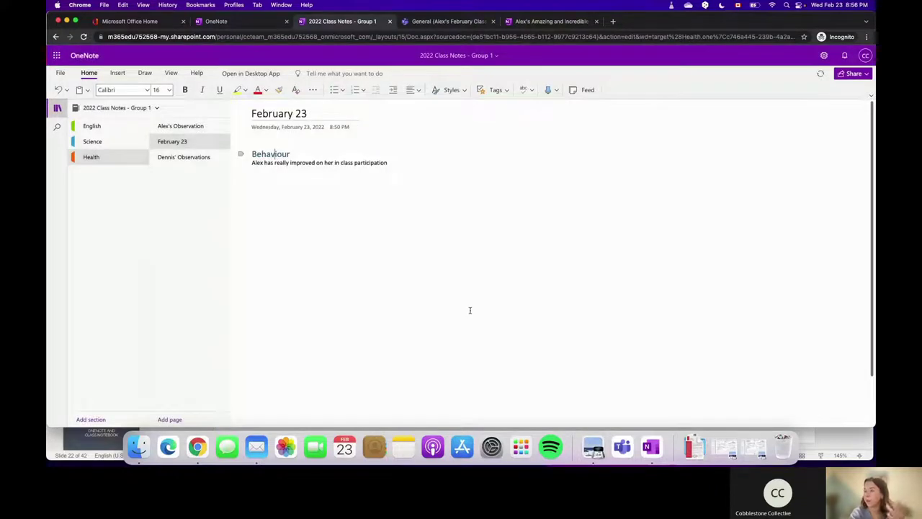
# Add a To Do tagged item "Collaboration with peers" on a new line below the participation sentence and start another item
pyautogui.click(393, 163)
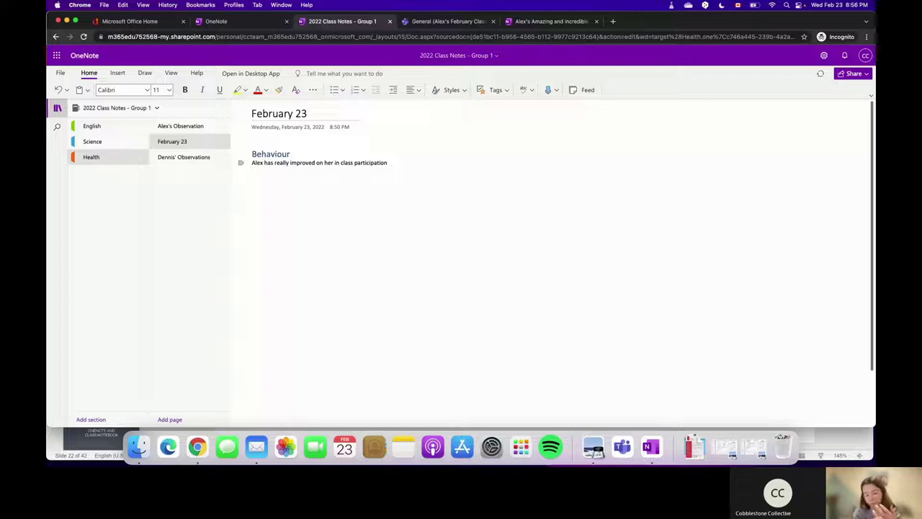
pyautogui.click(500, 92)
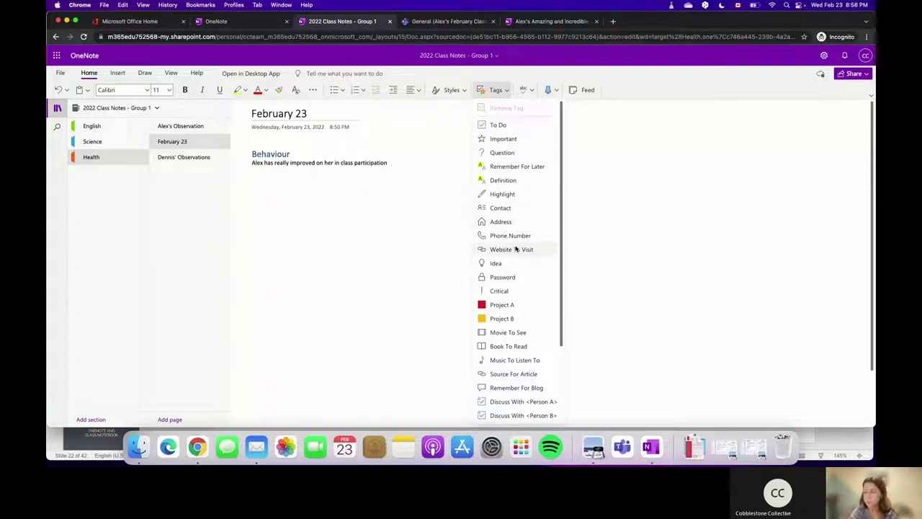
pyautogui.scroll(-3, 516, 249)
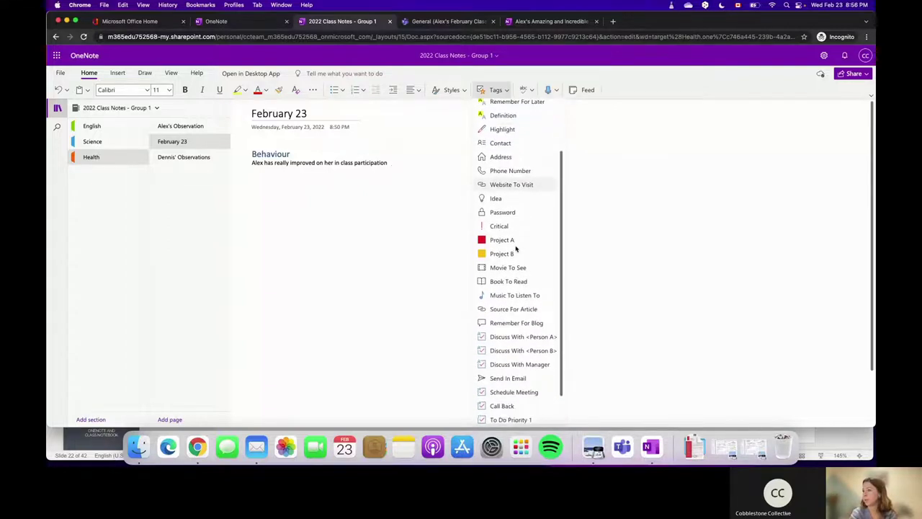
pyautogui.scroll(-2, 515, 248)
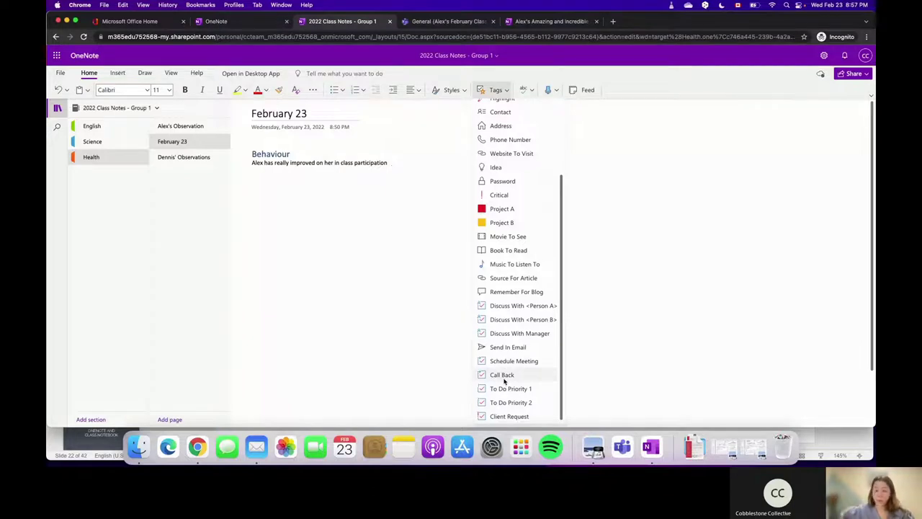
pyautogui.scroll(3, 512, 360)
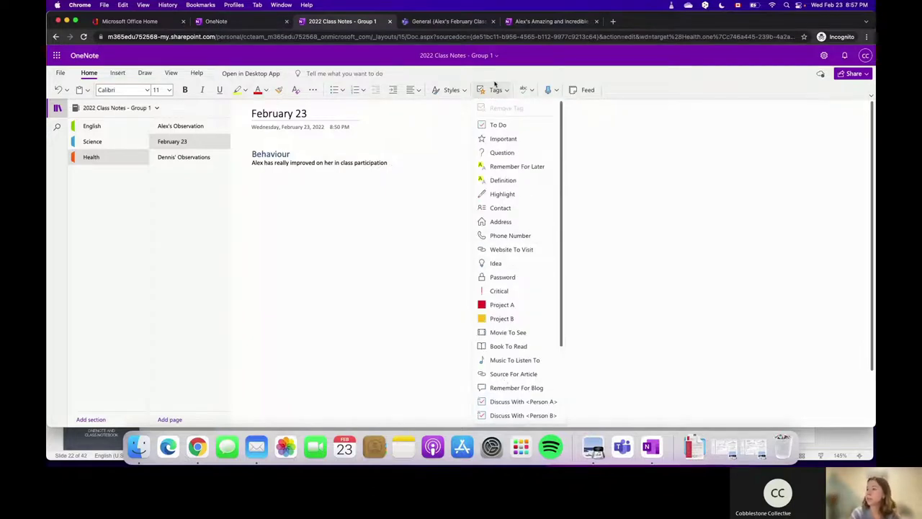
pyautogui.click(495, 124)
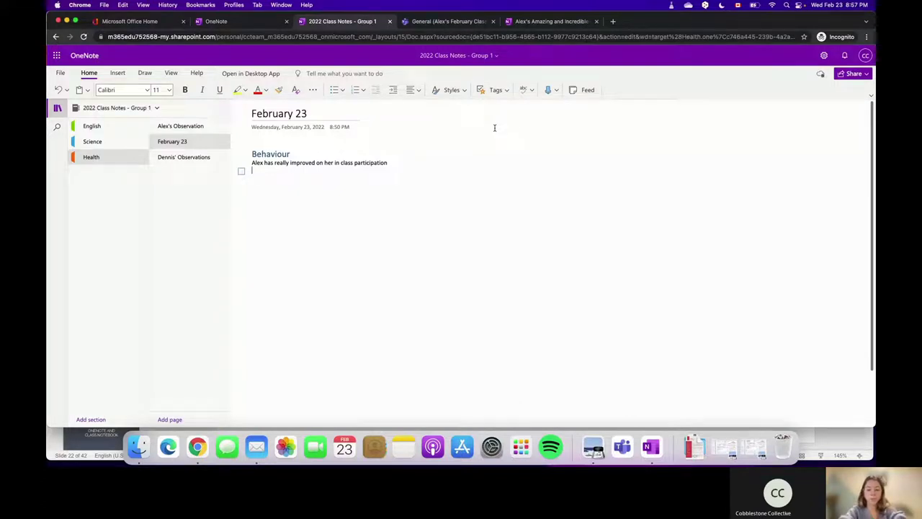
pyautogui.write('Collaboration with peers')
pyautogui.press('Return')
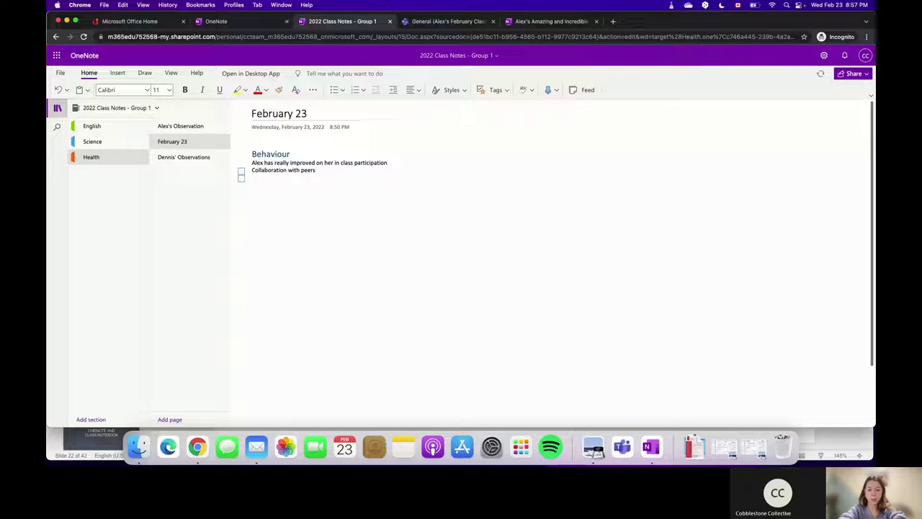
# Add the checklist items "Participating in oral communication" and "Articule her ideas", followed by a new empty item
pyautogui.write('Partic')
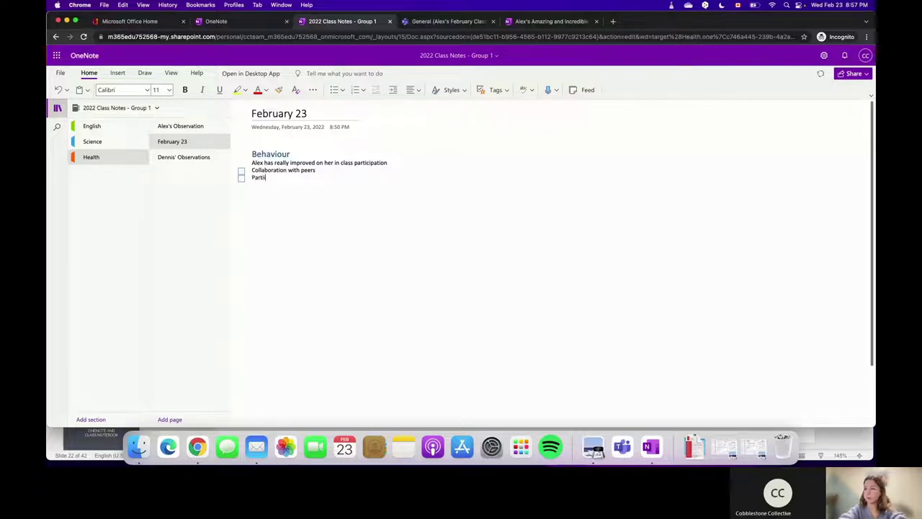
pyautogui.write('ipating in')
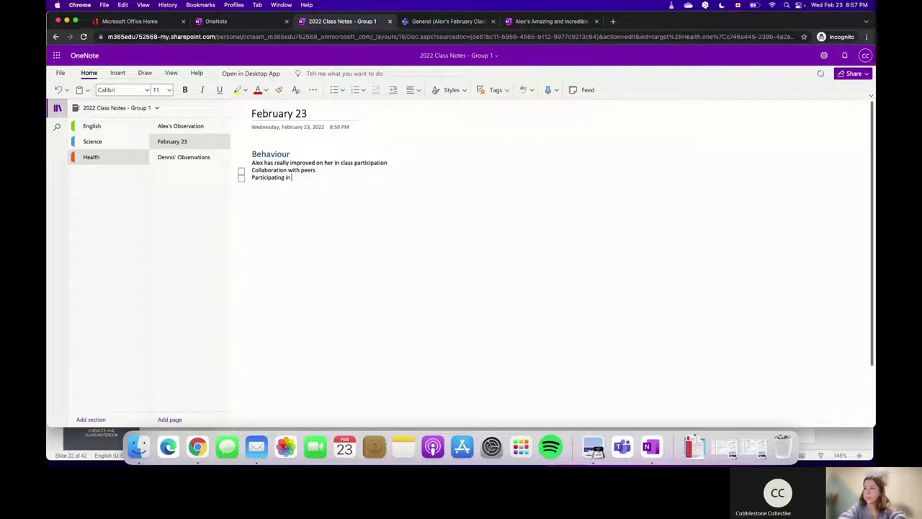
pyautogui.write(' oral communication')
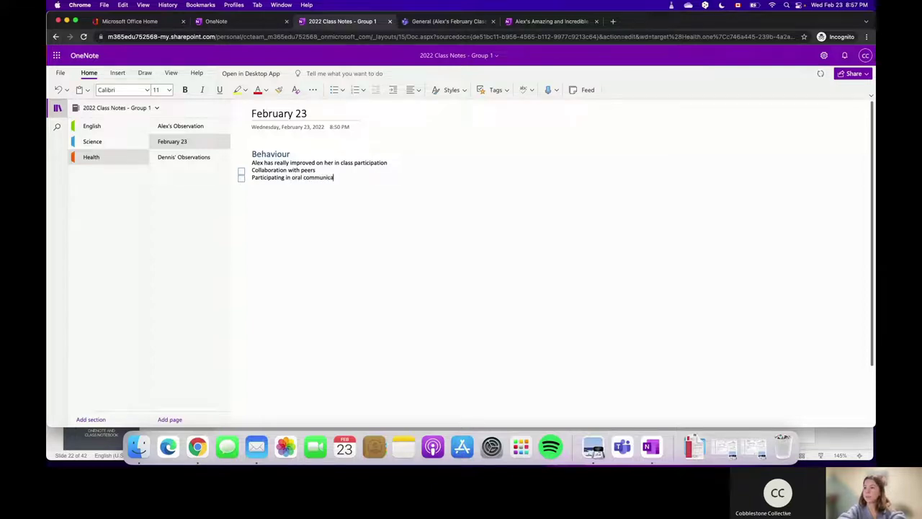
pyautogui.press('Return')
pyautogui.write('Articule her ideas')
pyautogui.press('Return')
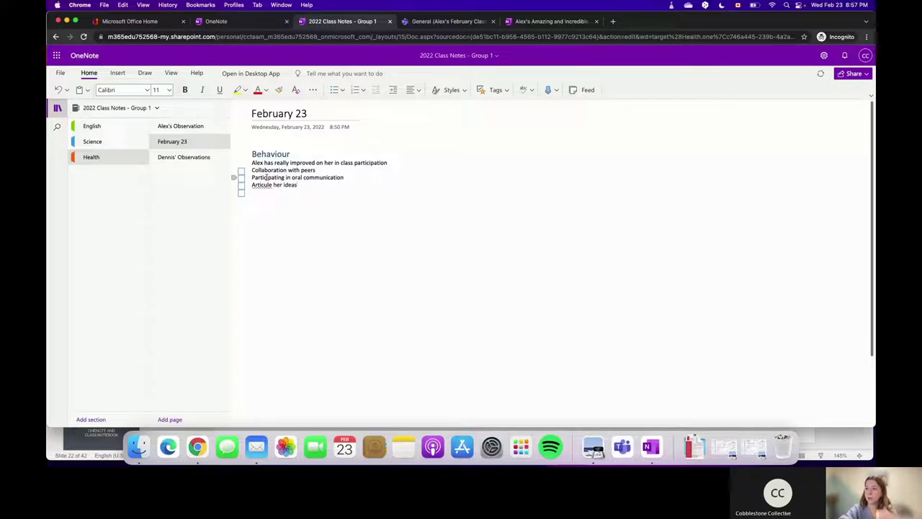
# Correct the misspelled first word of the third checklist item so it reads "Articulate her ideas"
pyautogui.rightClick(265, 185)
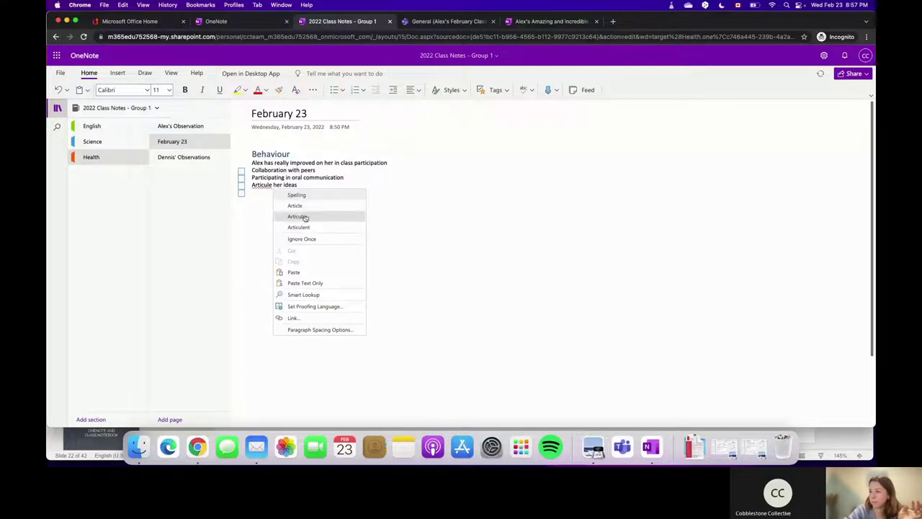
pyautogui.click(277, 186)
pyautogui.press('BackSpace')
pyautogui.write('ate')
pyautogui.press('BackSpace')
pyautogui.press('BackSpace')
pyautogui.press('BackSpace')
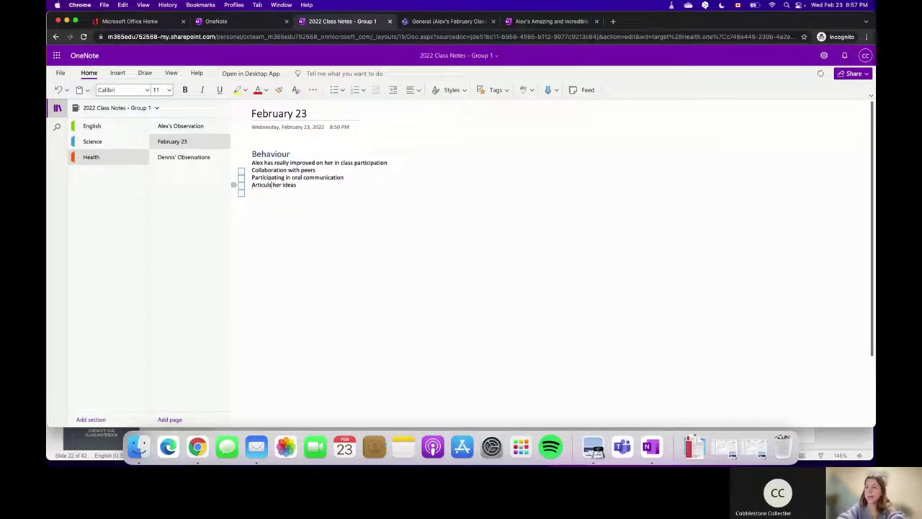
pyautogui.write('ate')
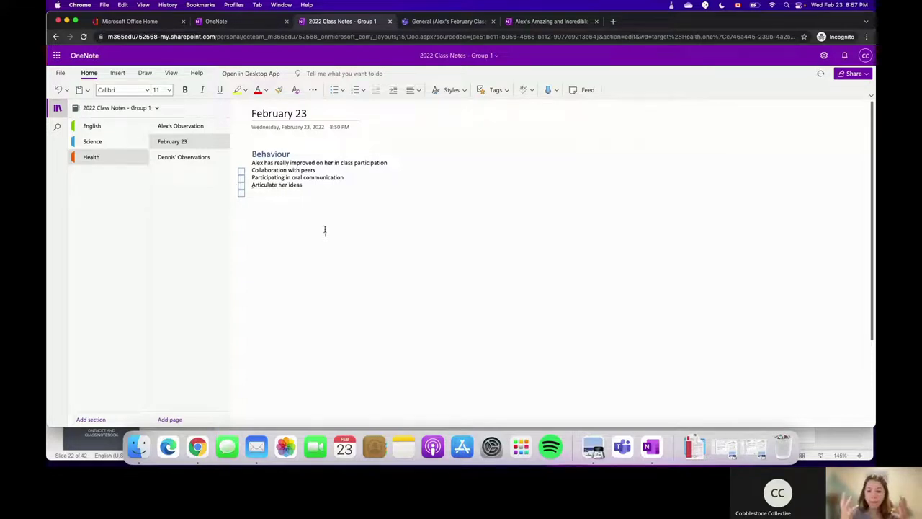
# Copy the checklist into a new page titled "March 5" and tick off "Participating in oral communication" and "Articulate her ideas"
pyautogui.moveTo(289, 196); pyautogui.dragTo(235, 170)
pyautogui.press('cmd+c')
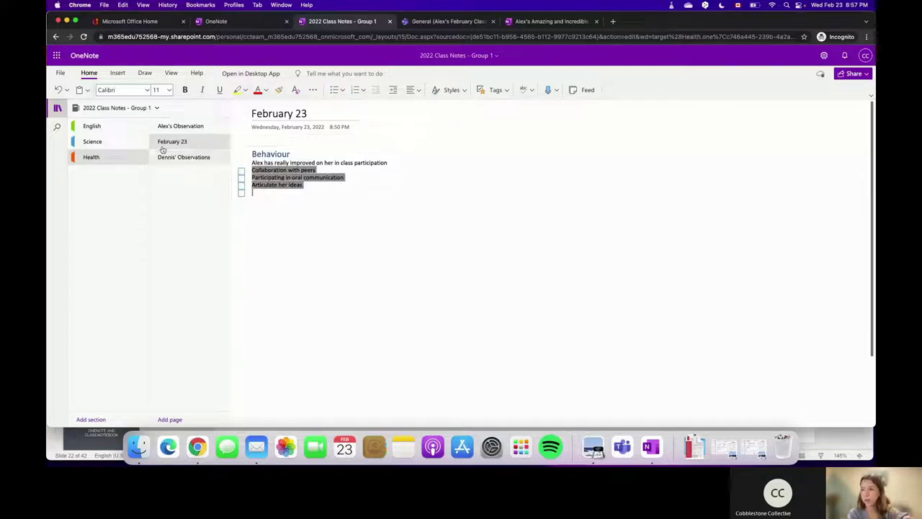
pyautogui.click(170, 420)
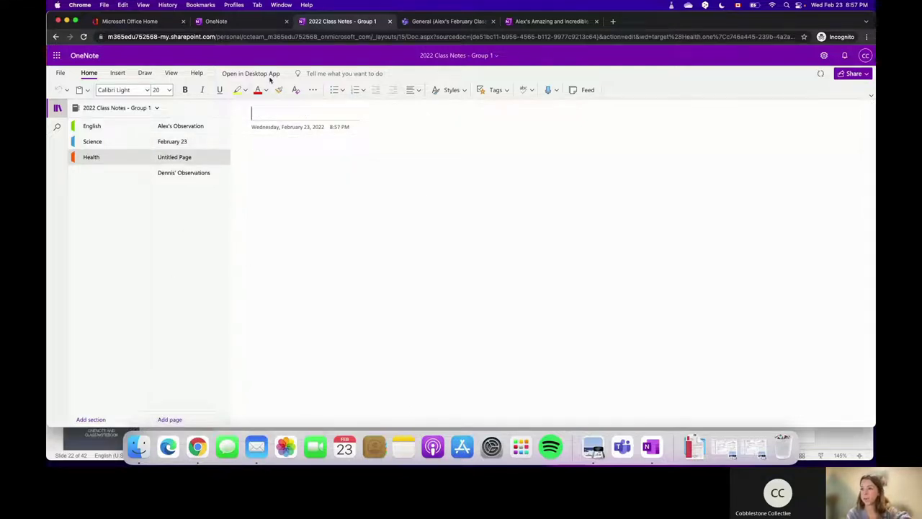
pyautogui.write('March 5')
pyautogui.press('Return')
pyautogui.press('cmd+v')
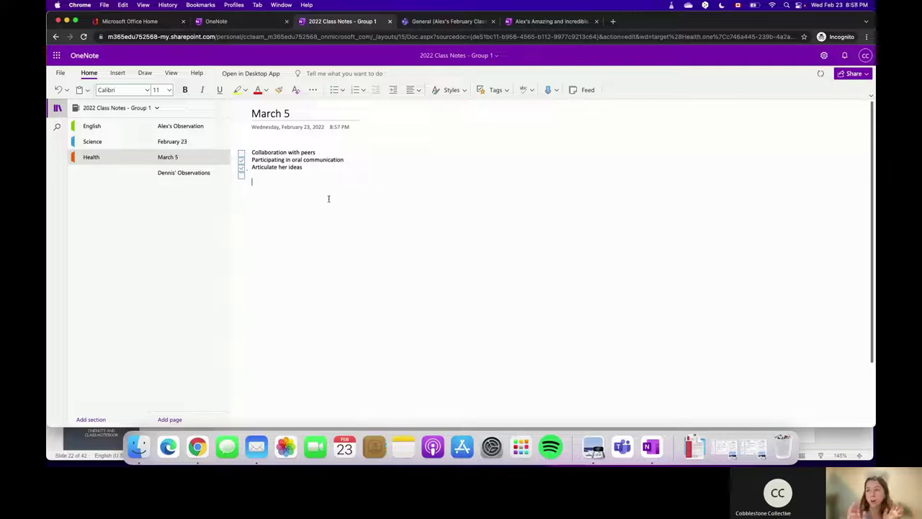
pyautogui.press('BackSpace')
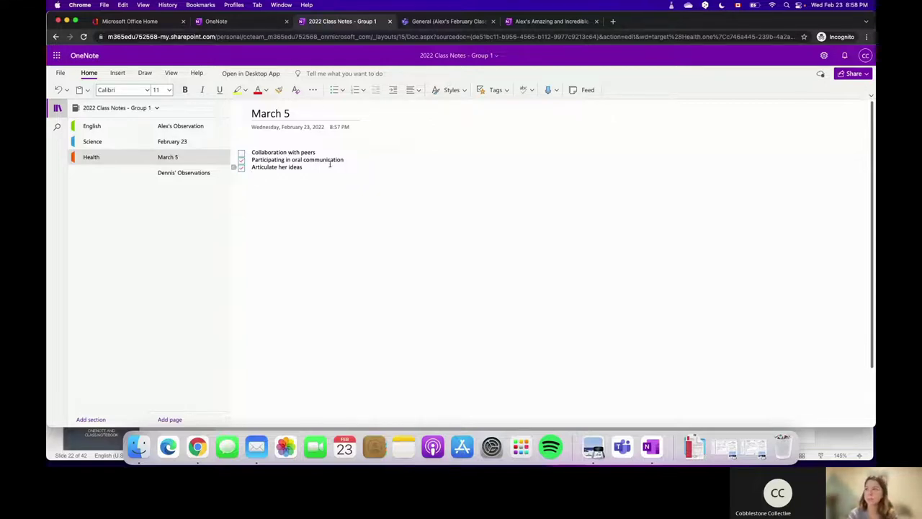
pyautogui.click(530, 91)
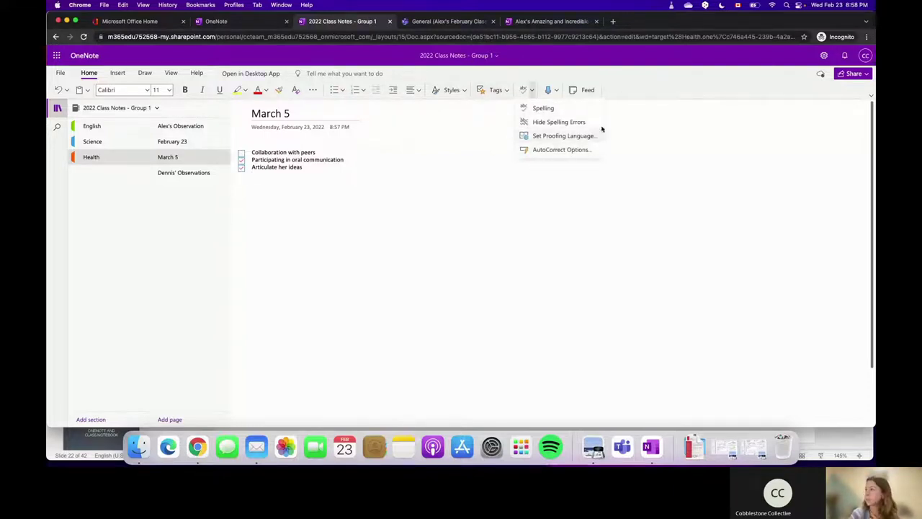
pyautogui.press('Escape')
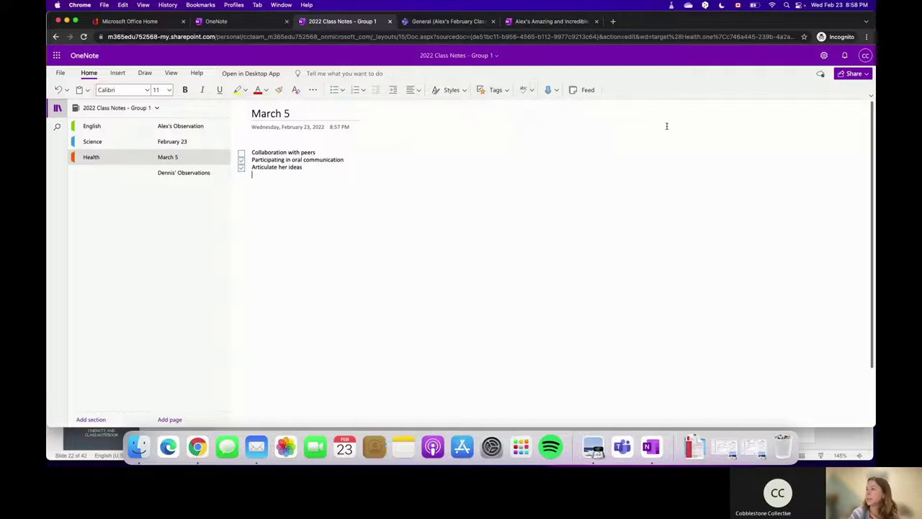
# Set the dictation language to English (Canada) and add blank lines below the March 5 checklist
pyautogui.click(555, 92)
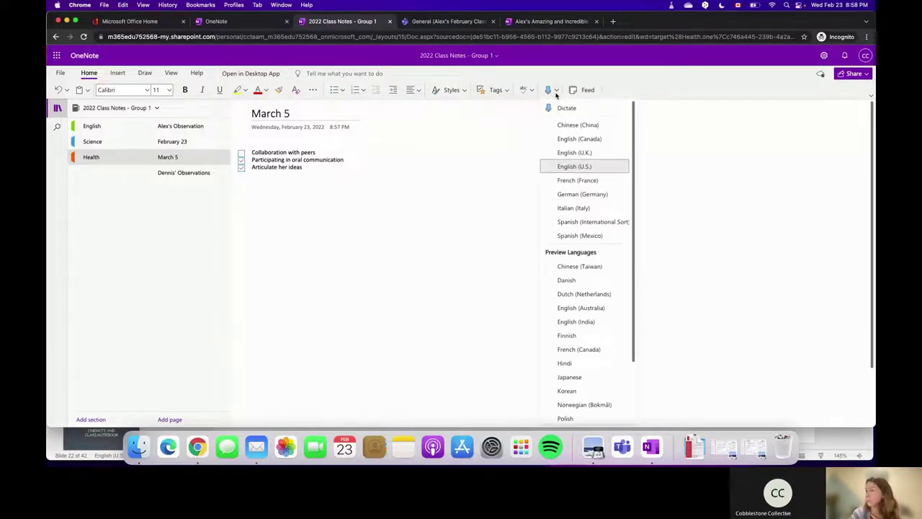
pyautogui.click(570, 139)
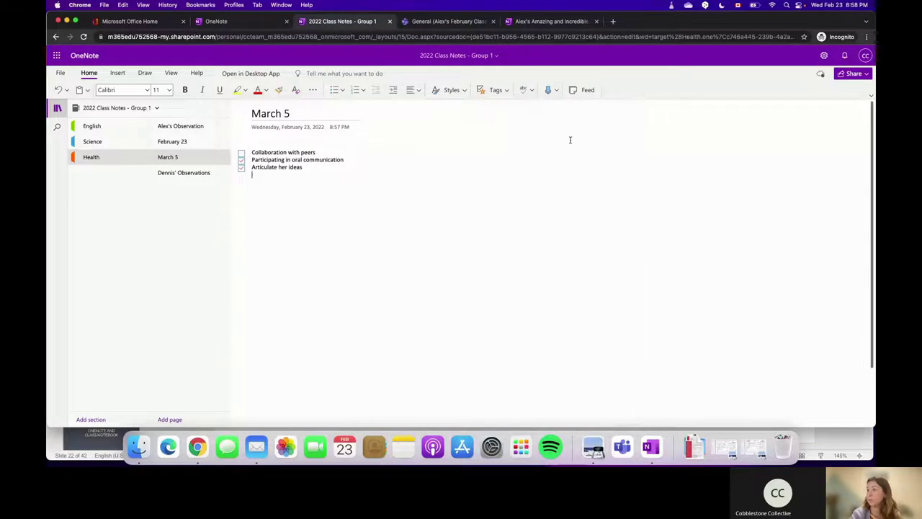
pyautogui.press('Return')
pyautogui.press('Return')
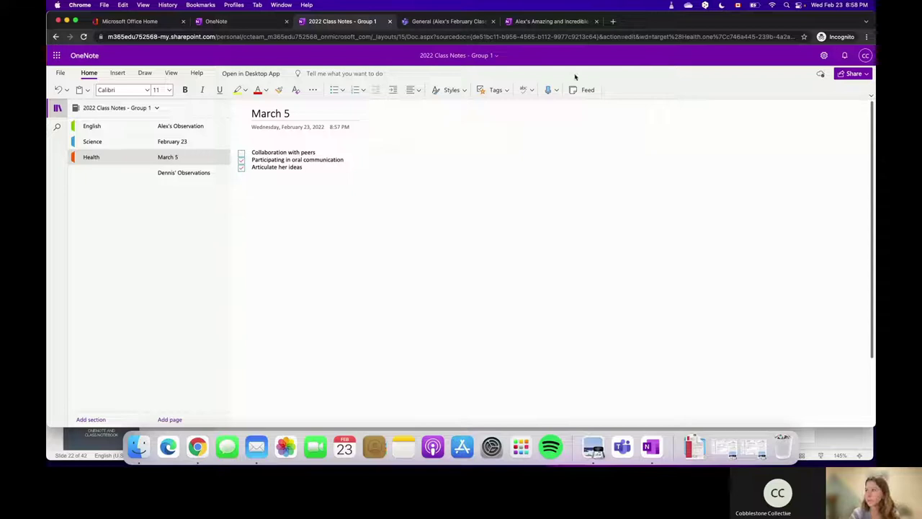
pyautogui.click(556, 90)
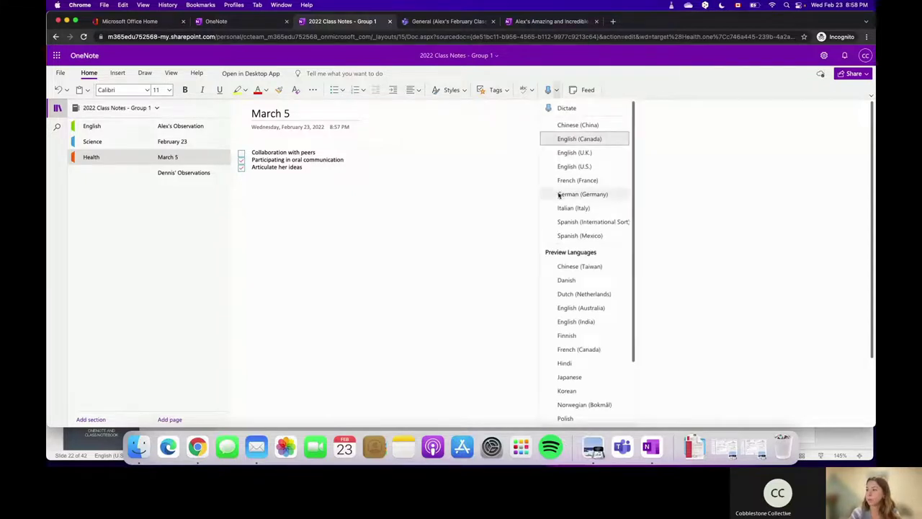
pyautogui.click(579, 138)
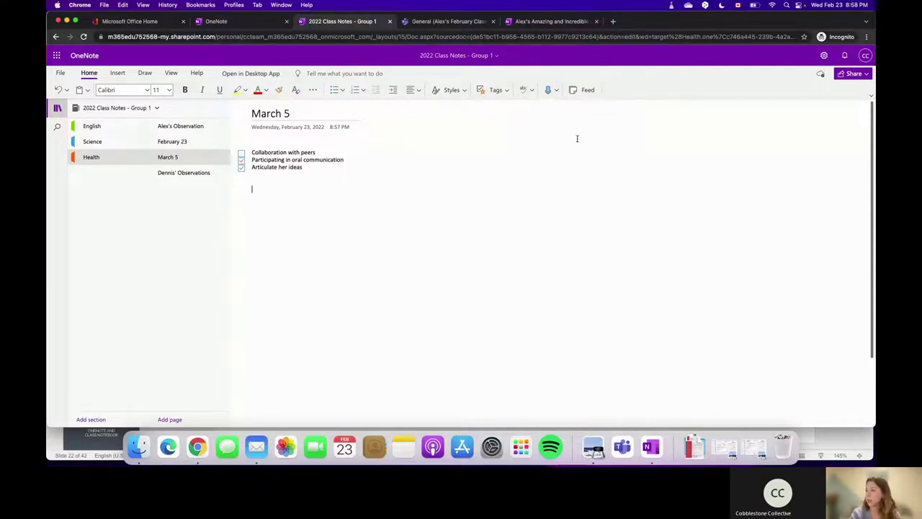
# Allow microphone access and dictate a paragraph below the checklist, from "And then now anything that you say" to "get your content there", and stop dictating
pyautogui.click(547, 91)
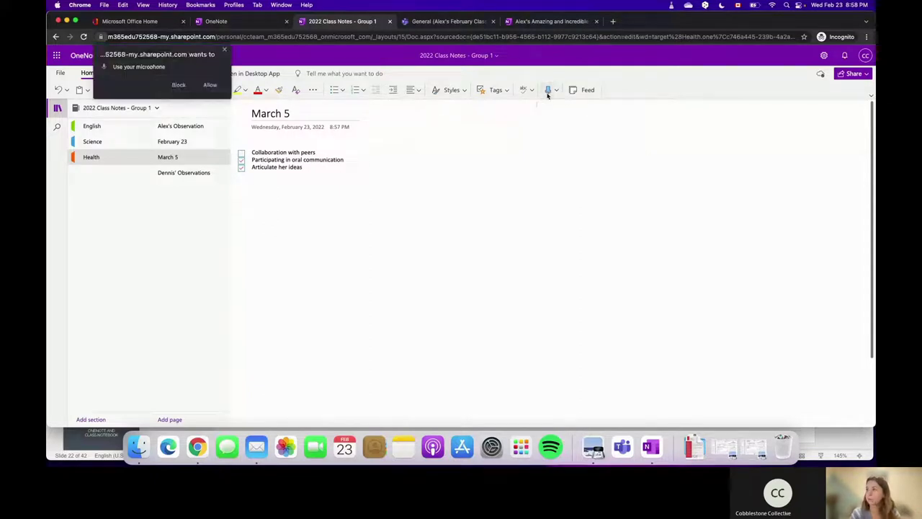
pyautogui.click(210, 85)
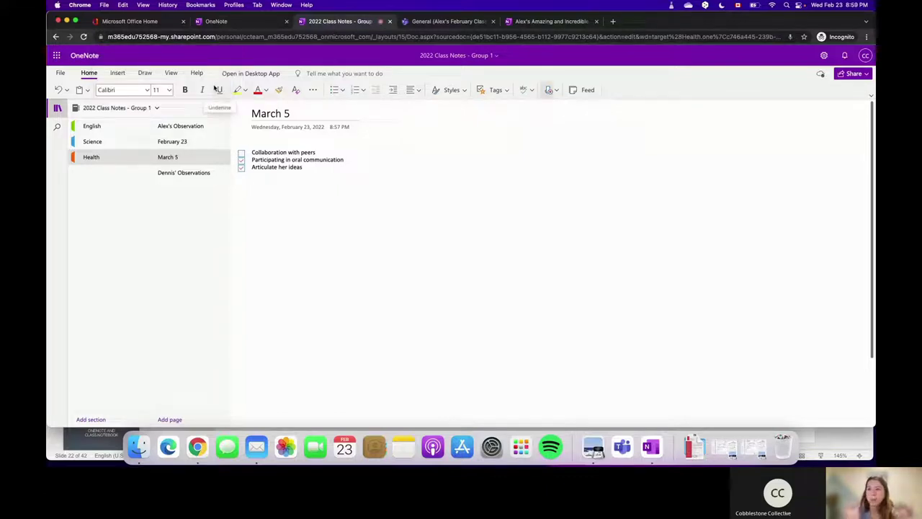
pyautogui.write('and')
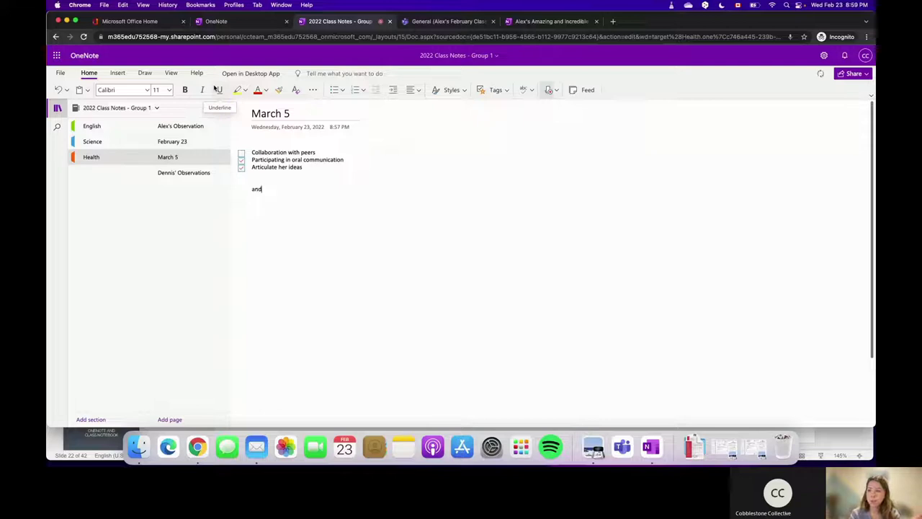
pyautogui.write(' then now anything that you')
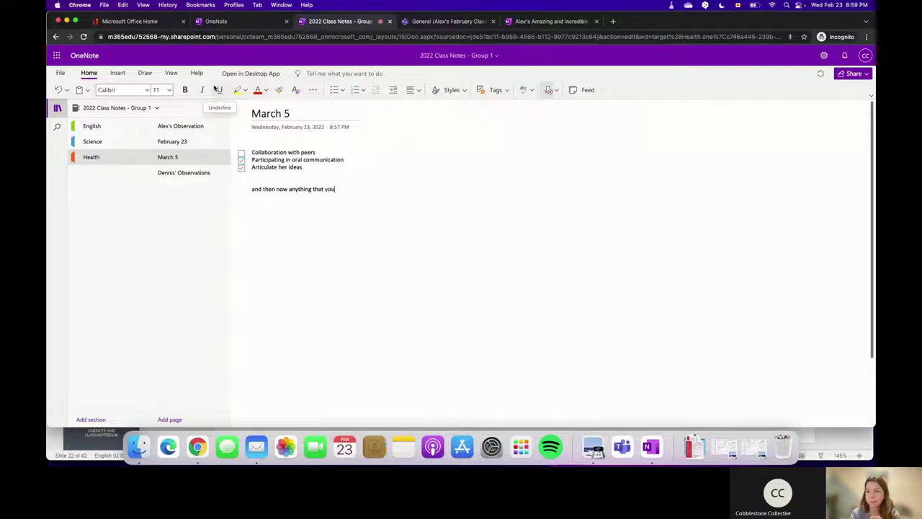
pyautogui.write(' say well actually automatically be')
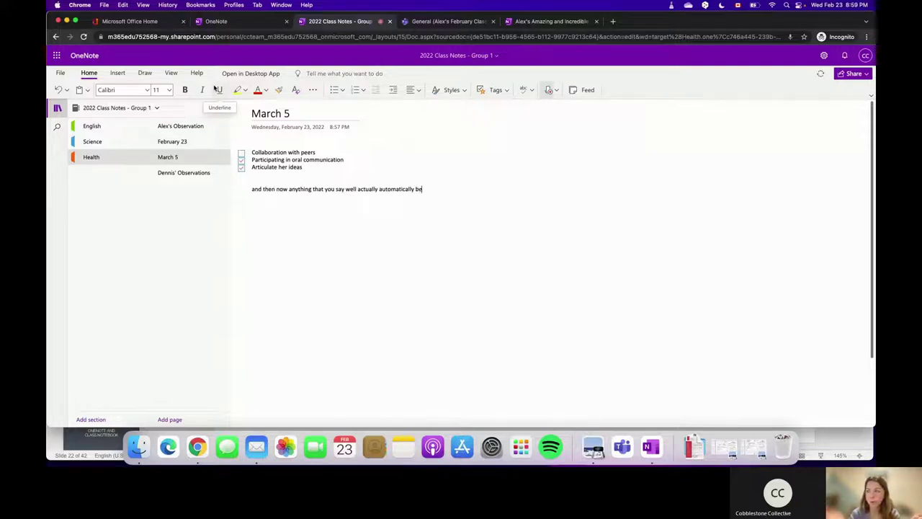
pyautogui.write(' recorded on to your OneNote page so')
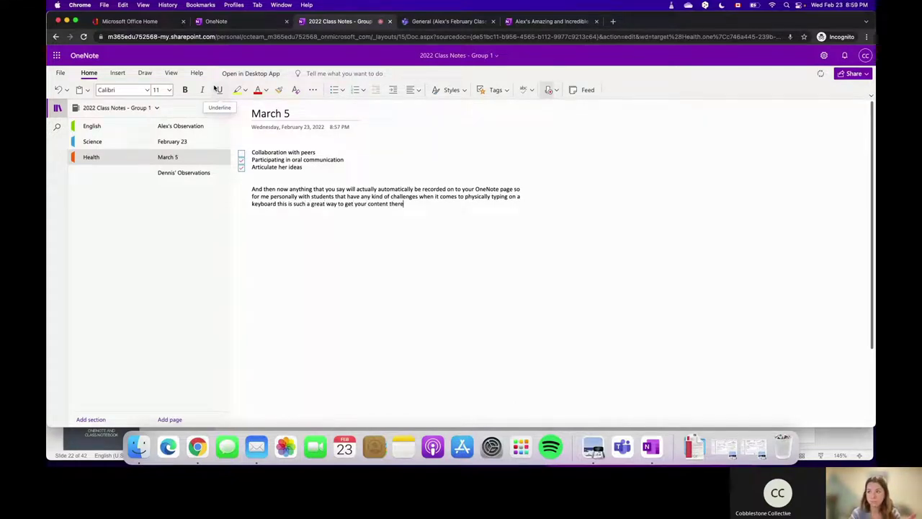
pyautogui.click(547, 90)
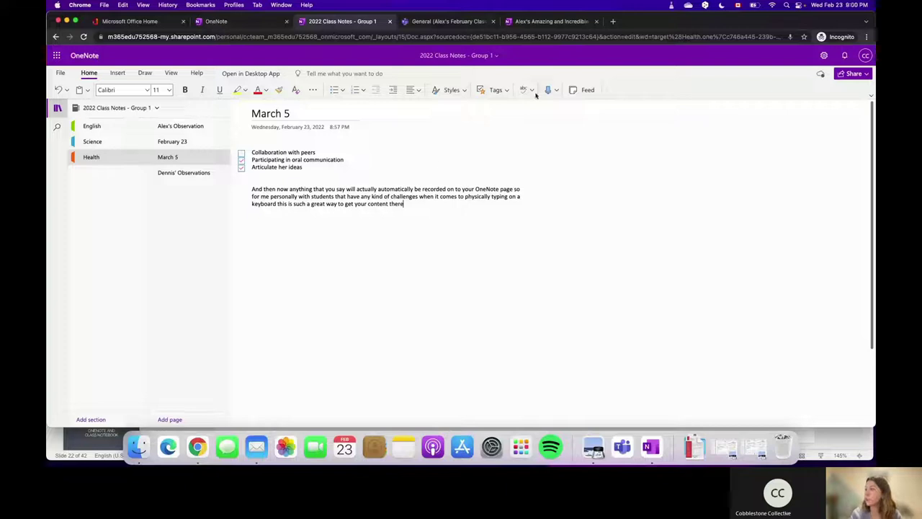
# Look through the available tags and search the current section for "to do"
pyautogui.click(505, 94)
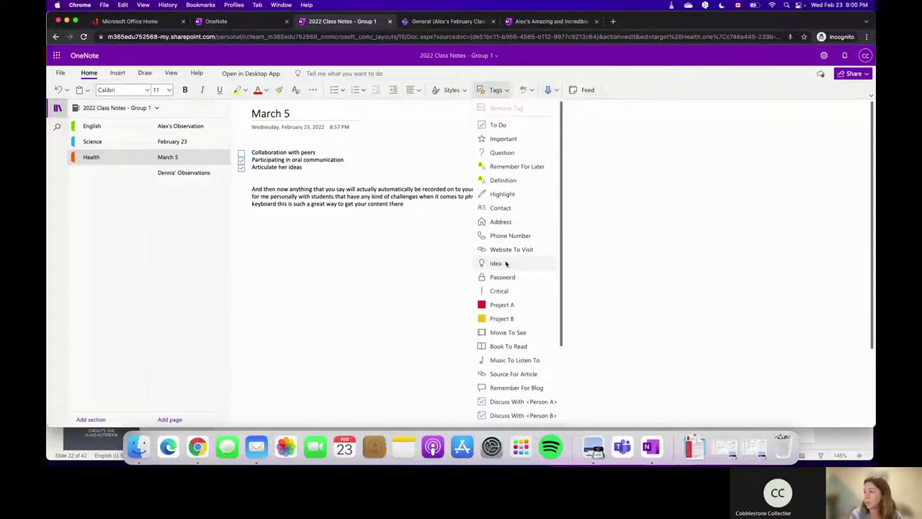
pyautogui.scroll(-3, 548, 159)
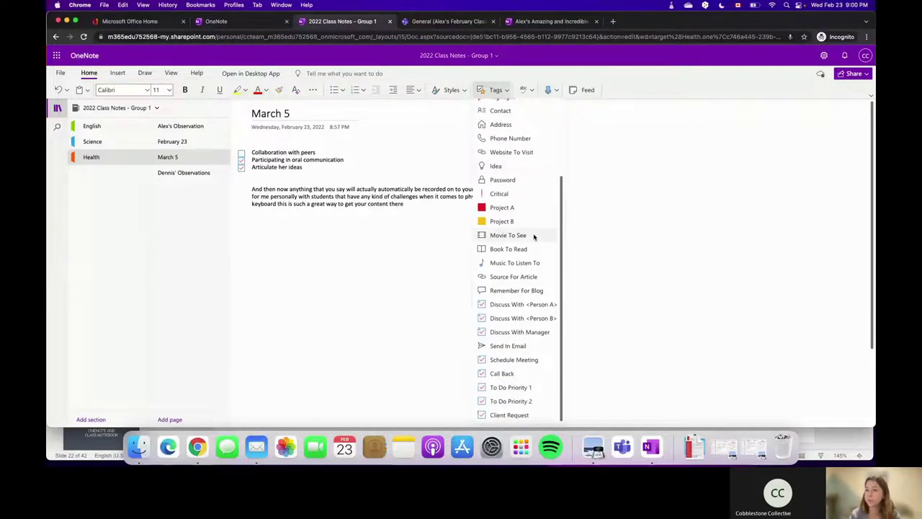
pyautogui.click(599, 199)
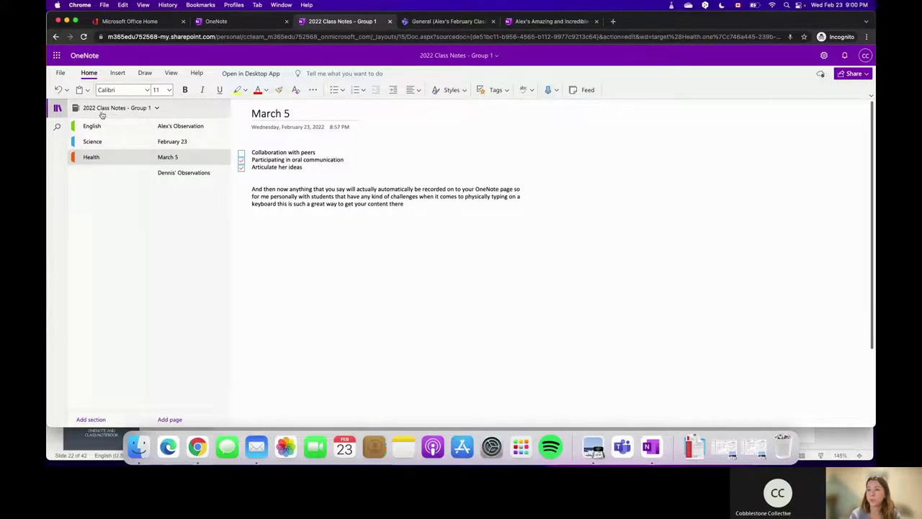
pyautogui.press('super+f')
pyautogui.write('to do')
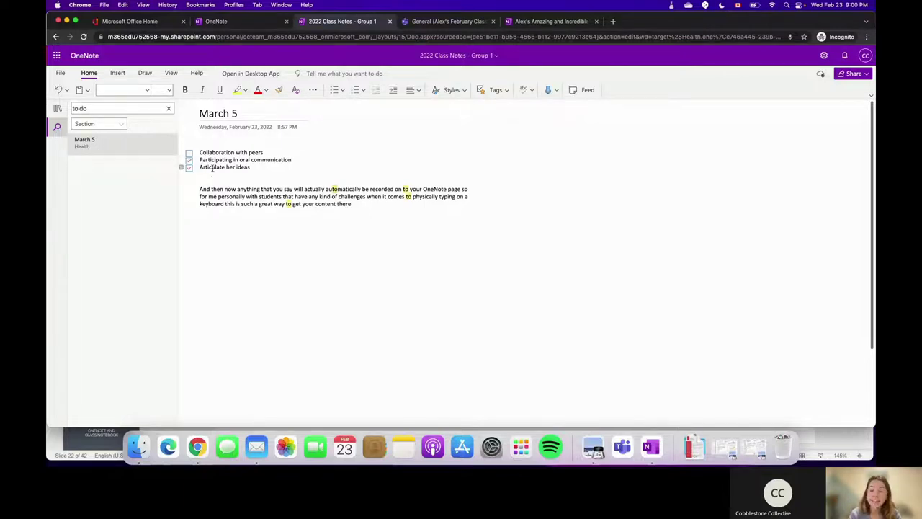
# Switch to the OneNote desktop app and add a To Do item "Grade assignment 1" on the student's notes page in Physical Health
pyautogui.hotkey('ctrl', 'Up')
pyautogui.click(319, 339)
pyautogui.press('Return')
pyautogui.click(520, 123)
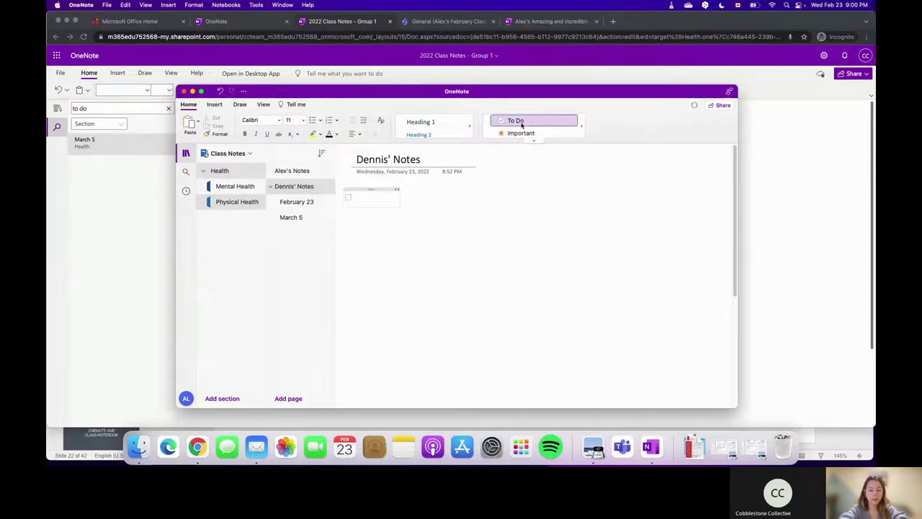
pyautogui.write('grade')
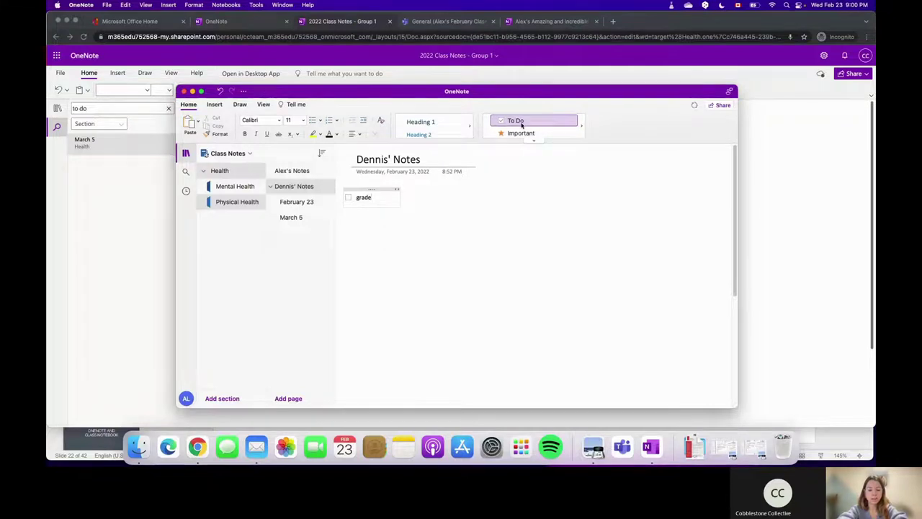
pyautogui.write(' assignmen')
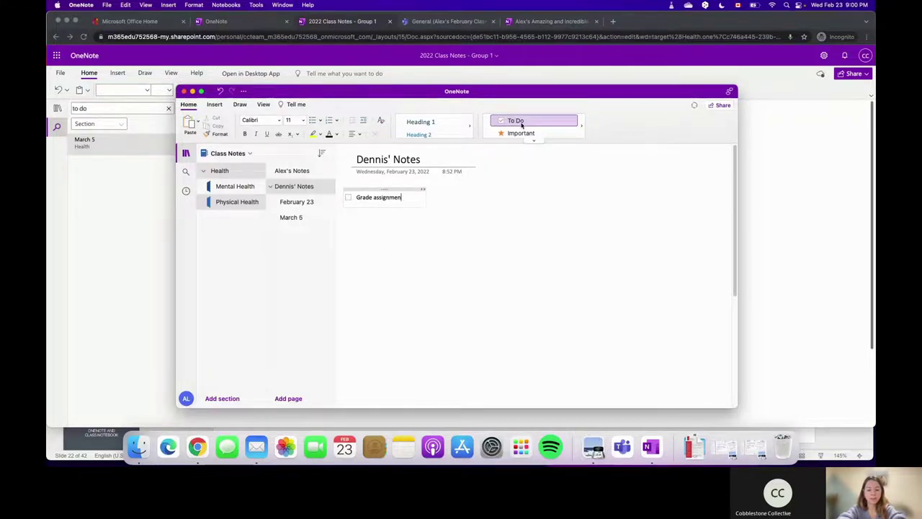
pyautogui.write('t 1')
pyautogui.press('Return')
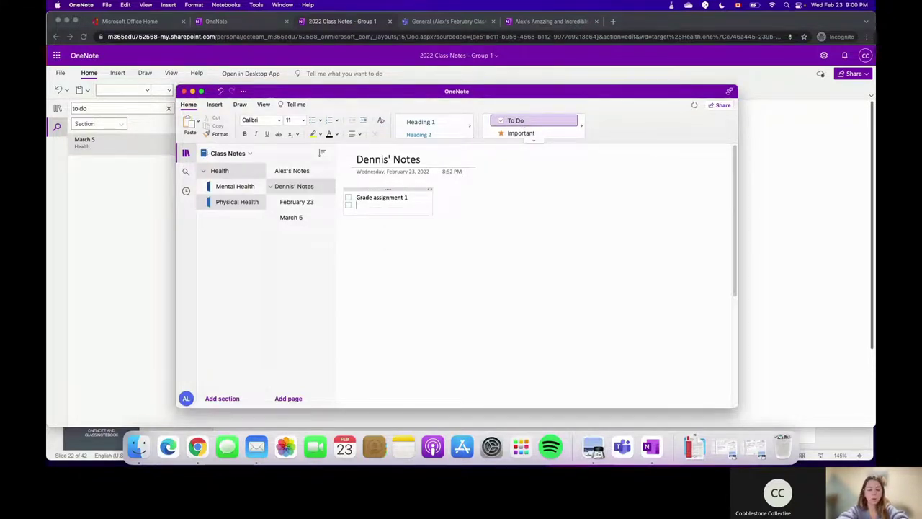
# Add a second To Do item reading "Prep for next class" below the grading item
pyautogui.write('create')
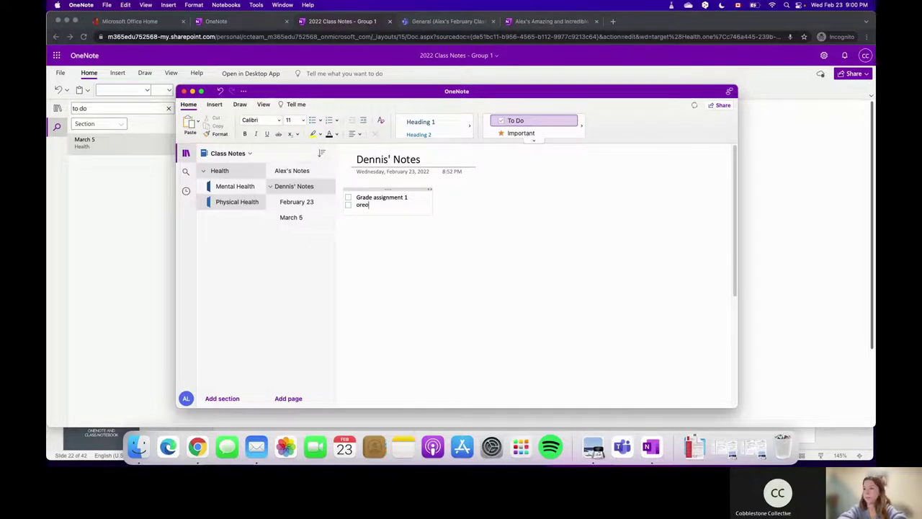
pyautogui.press('BackSpace')
pyautogui.press('BackSpace')
pyautogui.press('BackSpace')
pyautogui.press('BackSpace')
pyautogui.press('BackSpace')
pyautogui.press('BackSpace')
pyautogui.write('Prep for ')
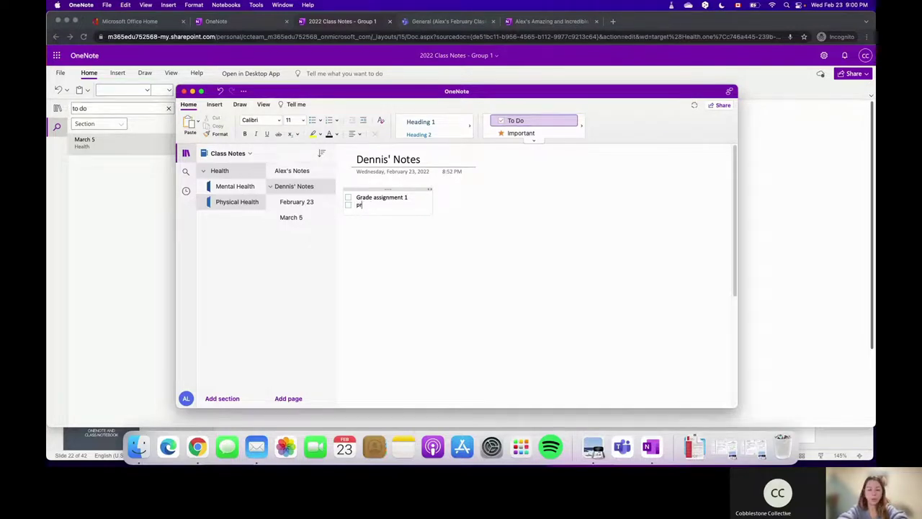
pyautogui.write('next class')
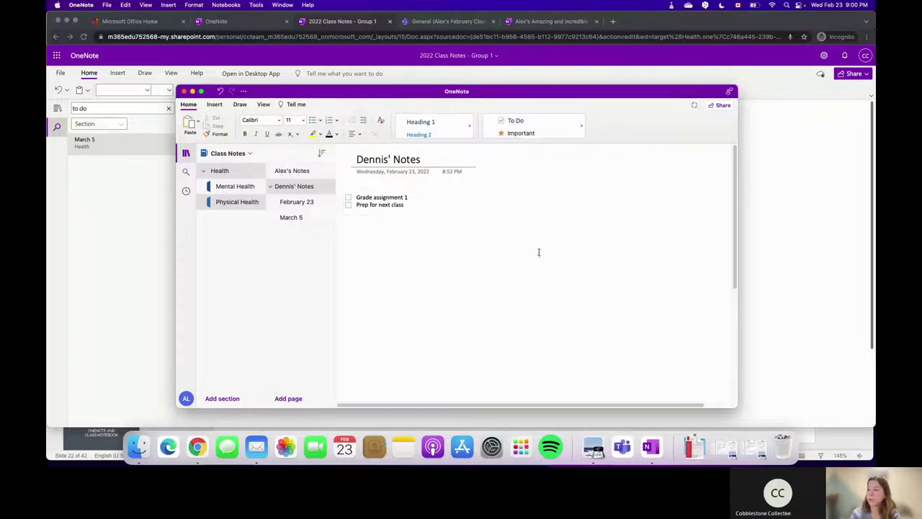
# From the March 5 page, search the tags in all notebooks for "to do" and open both matching items
pyautogui.click(291, 217)
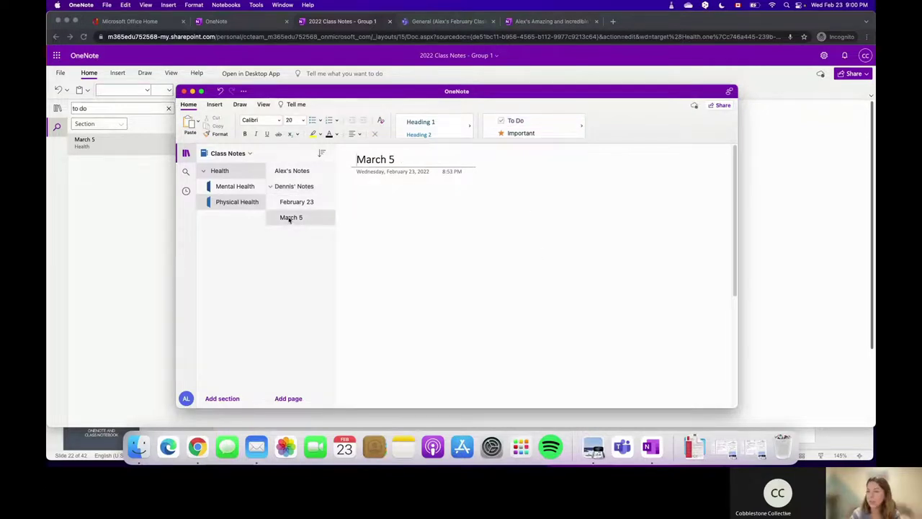
pyautogui.click(186, 172)
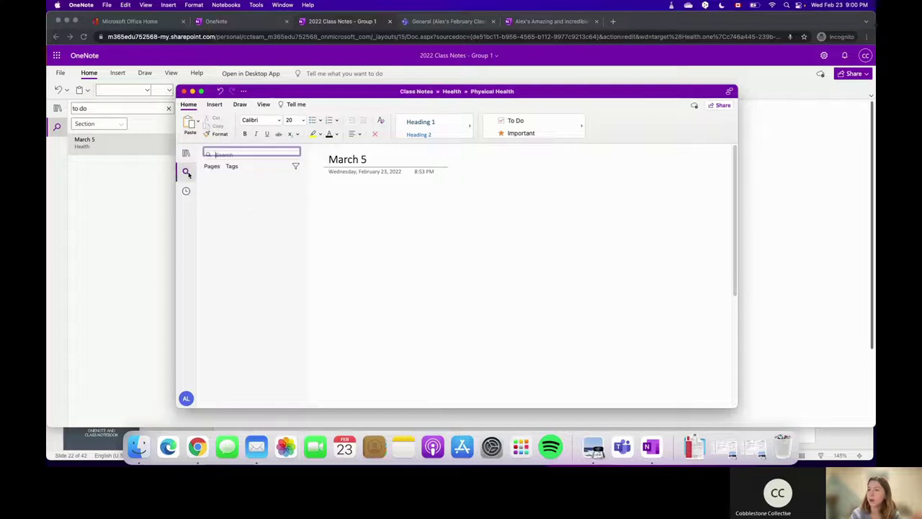
pyautogui.click(232, 163)
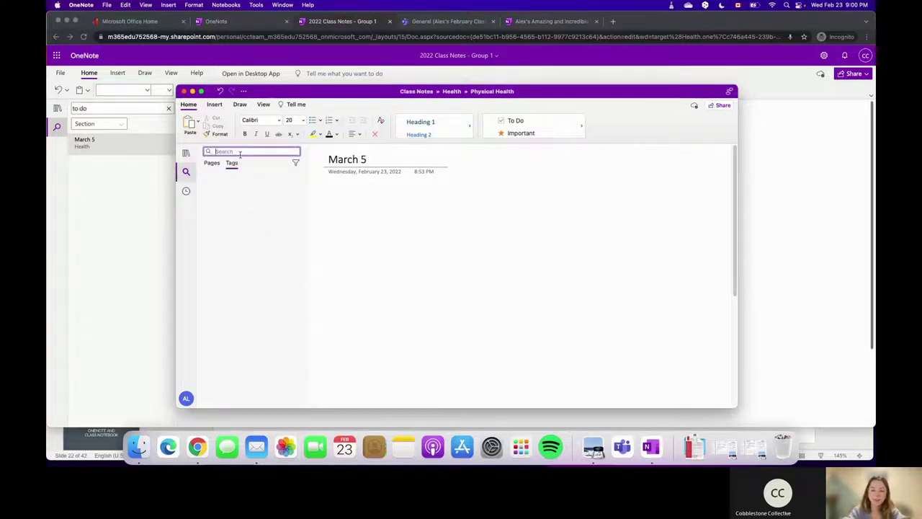
pyautogui.write('to do')
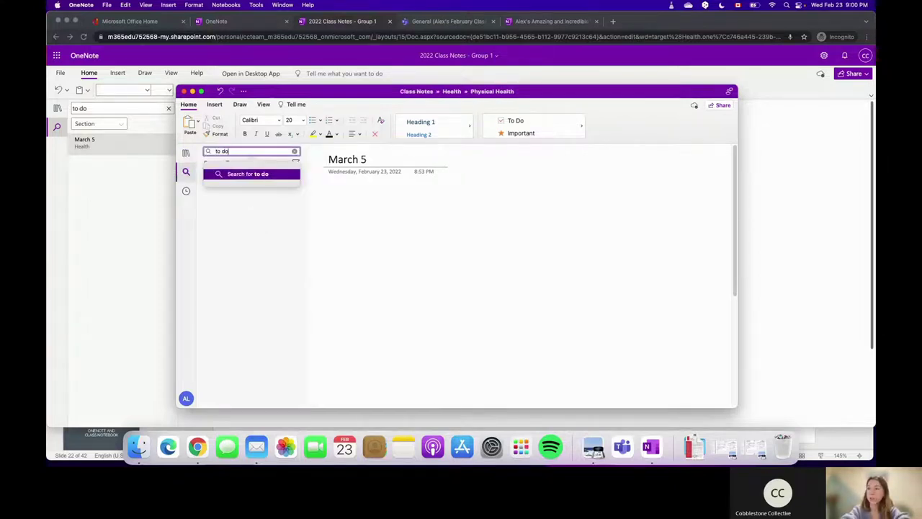
pyautogui.click(247, 177)
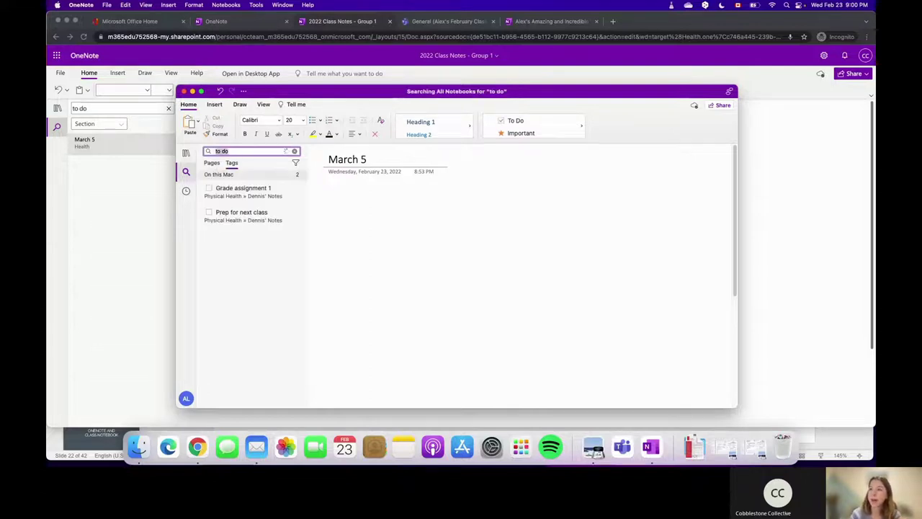
pyautogui.click(249, 193)
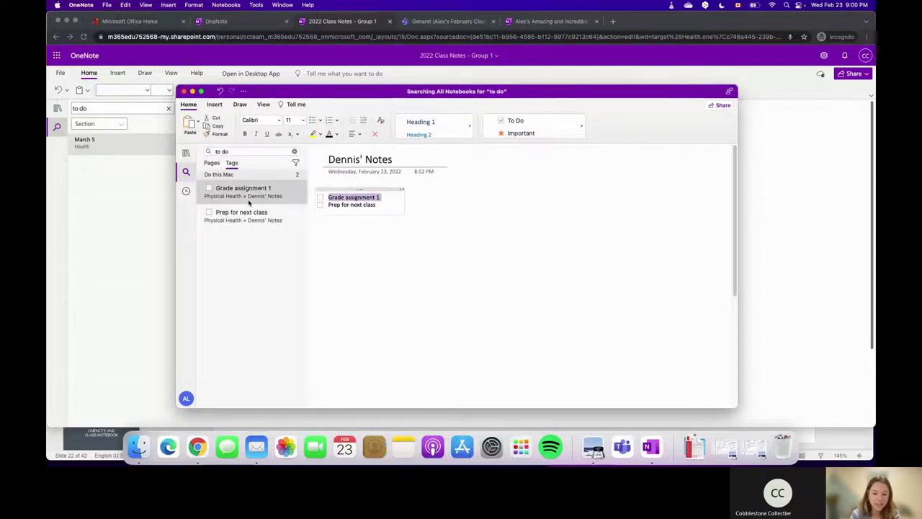
pyautogui.click(244, 223)
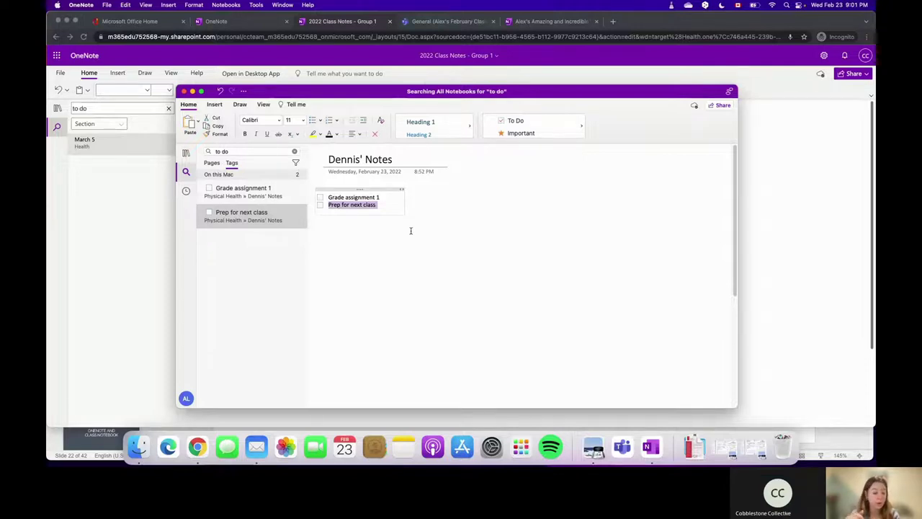
# Switch back to OneNote in the browser, leave the search and reopen the March 5 page in the Health section
pyautogui.click(760, 136)
pyautogui.click(369, 200)
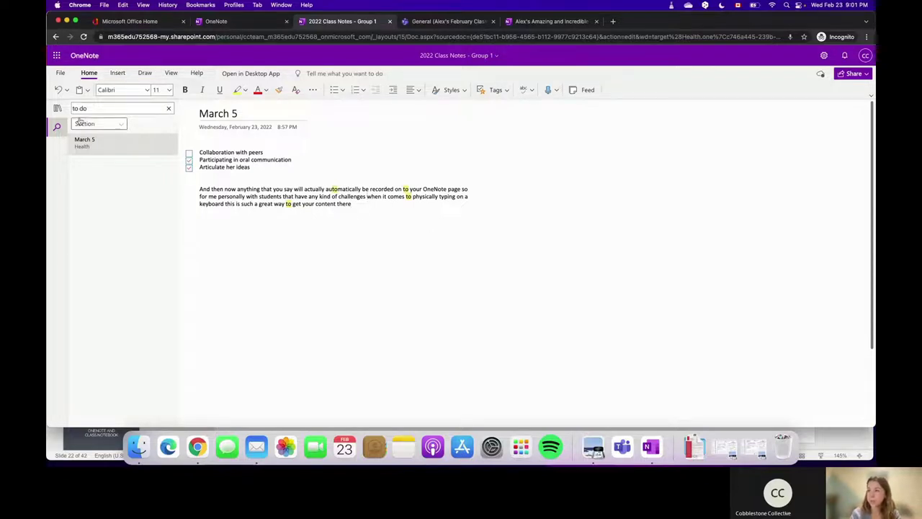
pyautogui.click(57, 108)
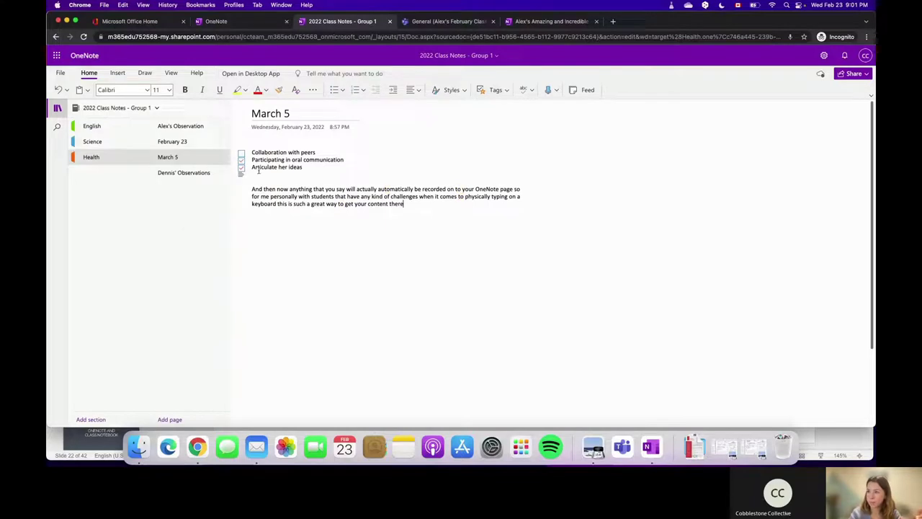
pyautogui.click(207, 142)
pyautogui.click(205, 159)
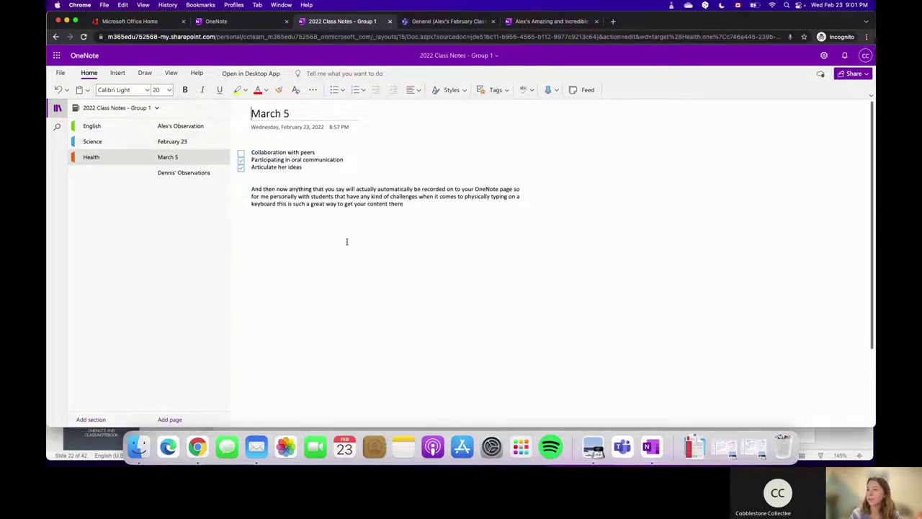
# Insert a table with five columns and three rows below the dictated paragraph on the March 5 page
pyautogui.click(117, 73)
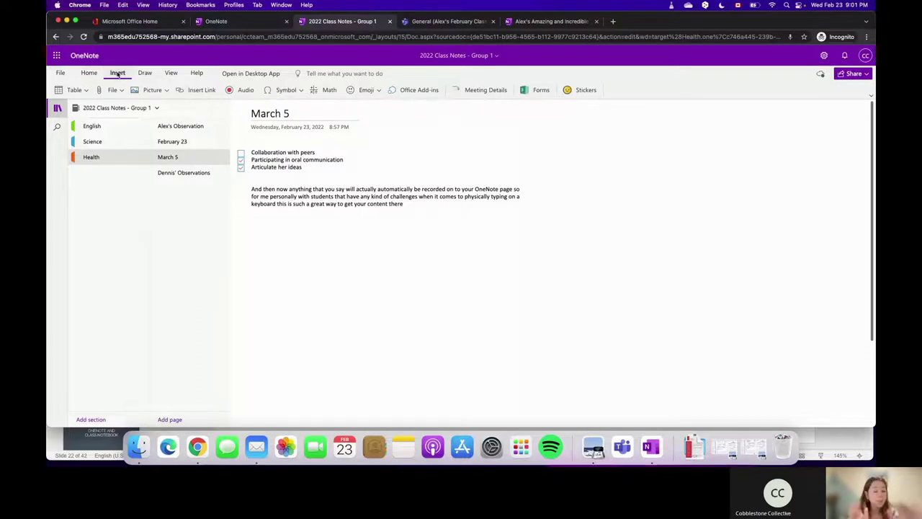
pyautogui.click(84, 91)
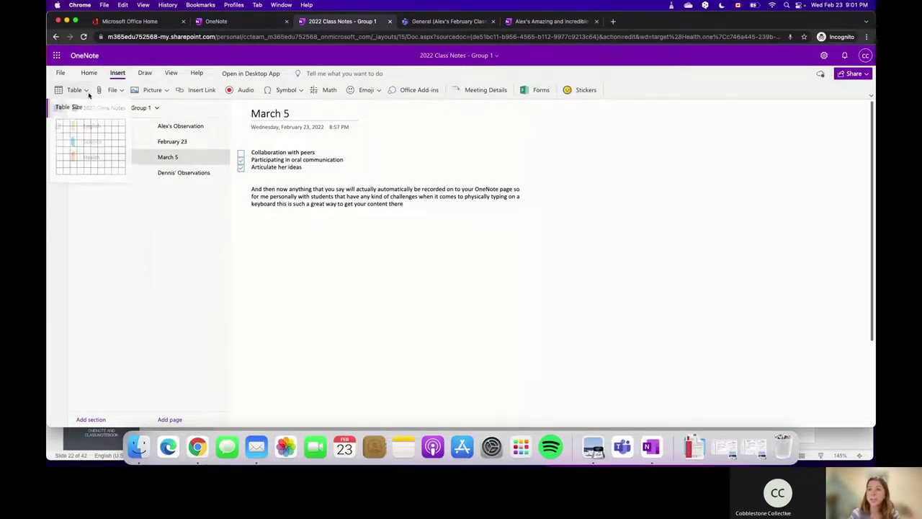
pyautogui.click(87, 136)
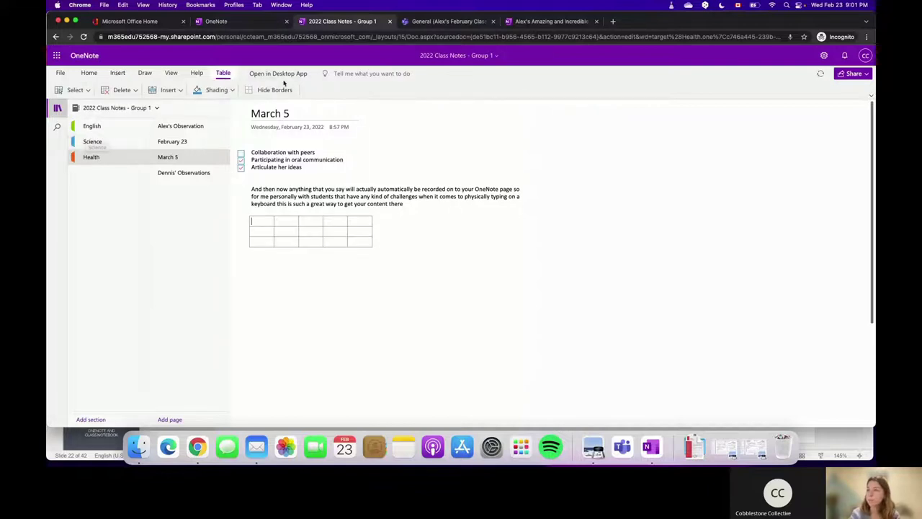
# Shade the first row of the table medium blue as a header
pyautogui.click(231, 91)
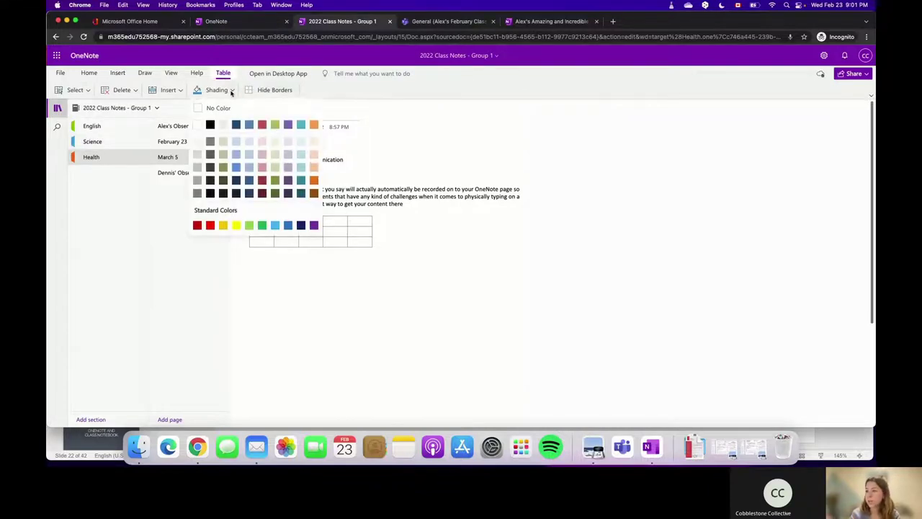
pyautogui.click(248, 124)
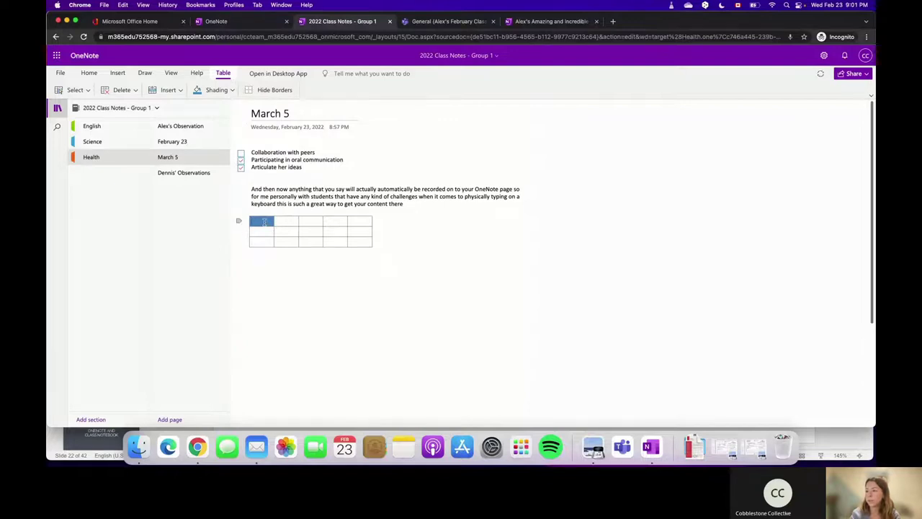
pyautogui.moveTo(265, 224); pyautogui.dragTo(351, 219)
pyautogui.click(229, 89)
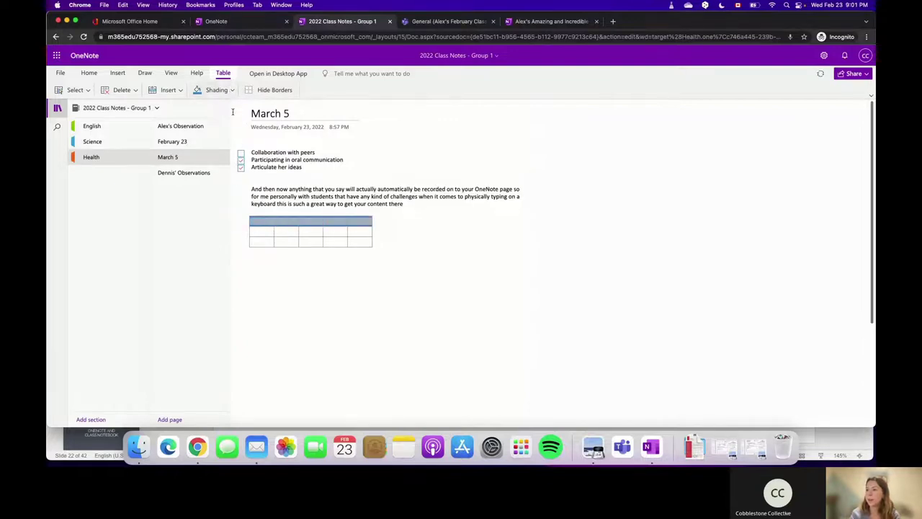
# Shade the two rows beneath the table's header light blue
pyautogui.click(322, 250)
pyautogui.moveTo(323, 249); pyautogui.dragTo(367, 229)
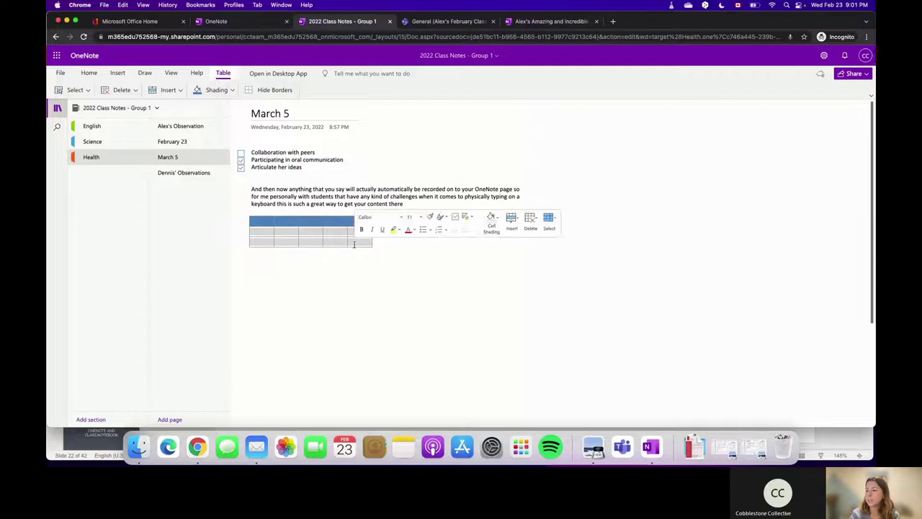
pyautogui.click(232, 90)
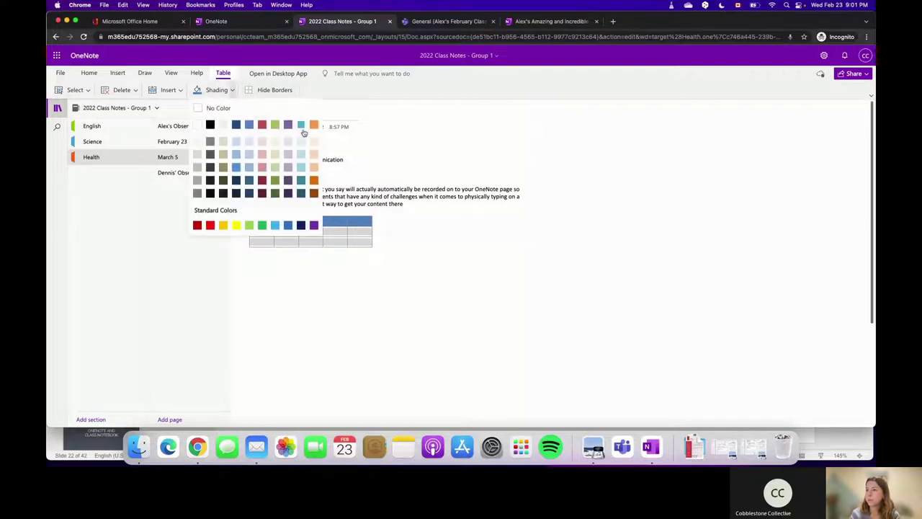
pyautogui.click(249, 141)
pyautogui.click(315, 272)
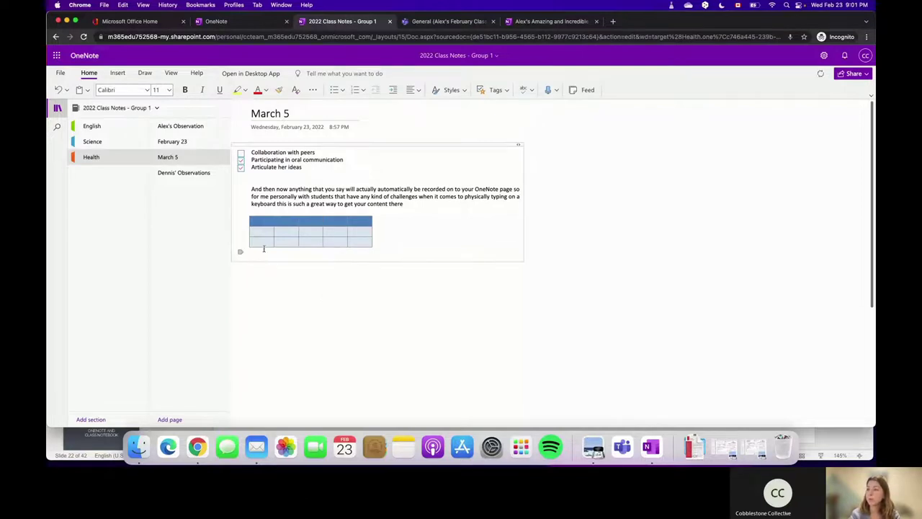
# Number the table's header cells 1 to 5, one number per column
pyautogui.click(265, 222)
pyautogui.write('1')
pyautogui.press('Tab')
pyautogui.write('2')
pyautogui.press('Tab')
pyautogui.write('3')
pyautogui.press('Tab')
pyautogui.write('4')
pyautogui.press('Tab')
pyautogui.write('5')
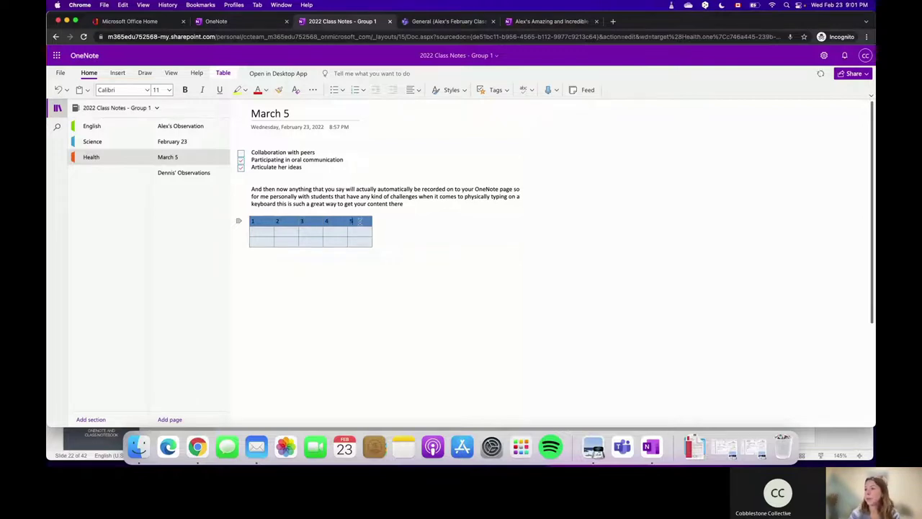
# Change the font colour of the numbers in the table's header row to white
pyautogui.click(265, 90)
pyautogui.click(354, 259)
pyautogui.click(405, 322)
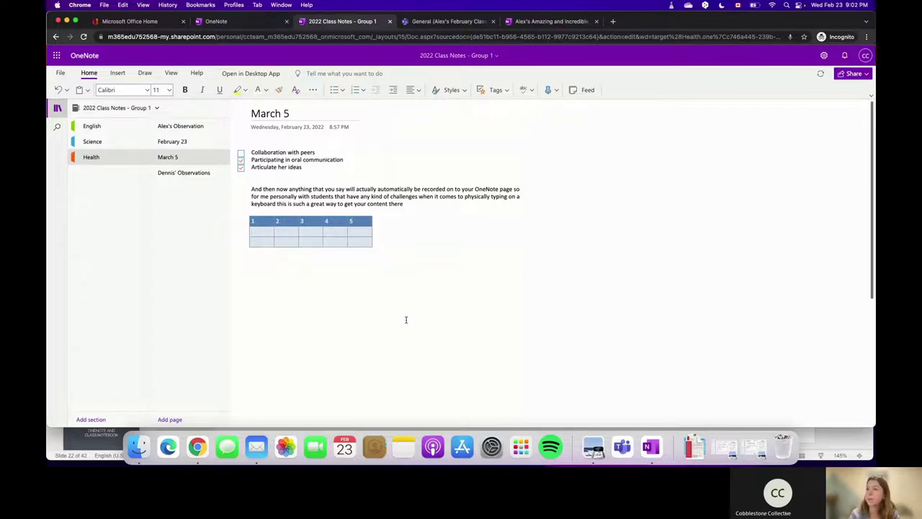
# Attach BodyParts1Quiz.pdf from OneDrive to the page as a file and place it below the table
pyautogui.press('alt+super+n')
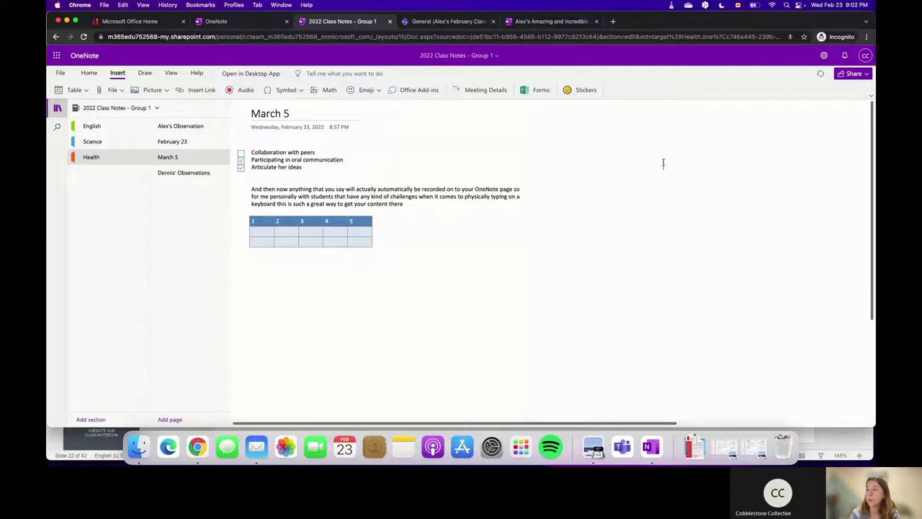
pyautogui.click(121, 91)
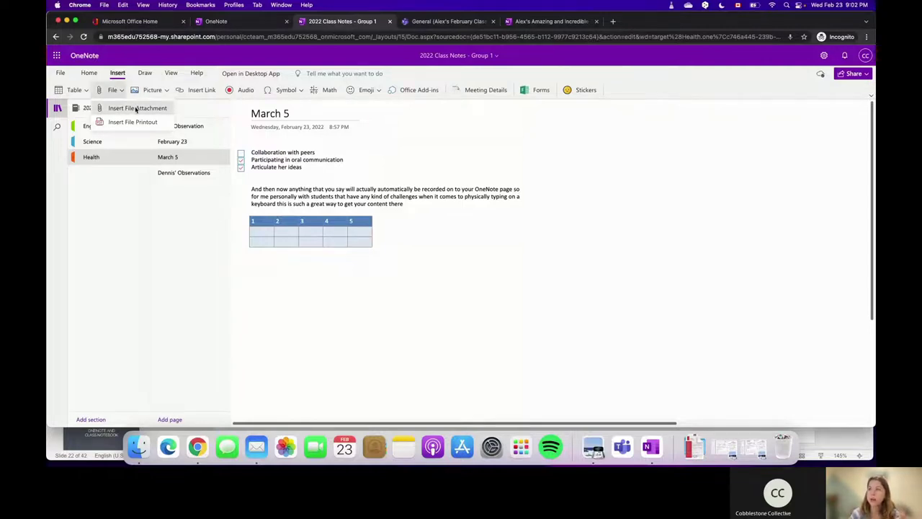
pyautogui.click(136, 108)
pyautogui.scroll(-4, 404, 205)
pyautogui.scroll(-8, 404, 205)
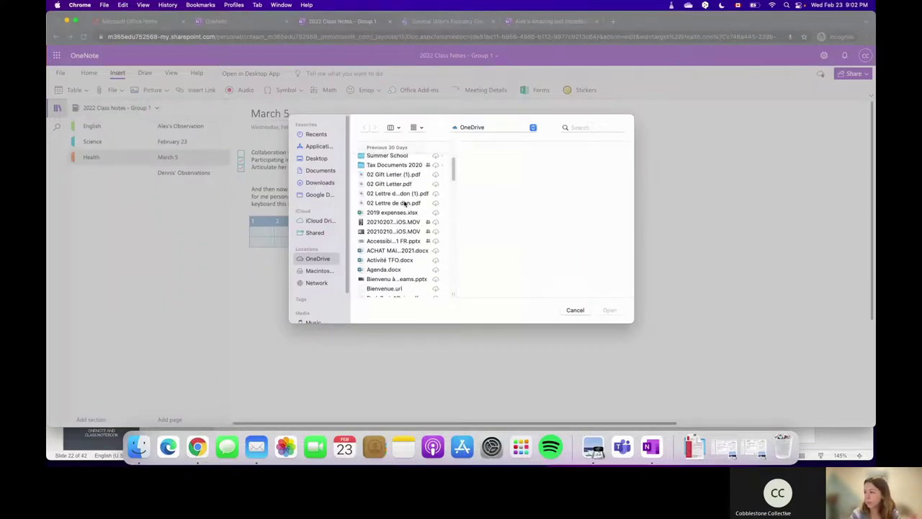
pyautogui.scroll(-1, 404, 205)
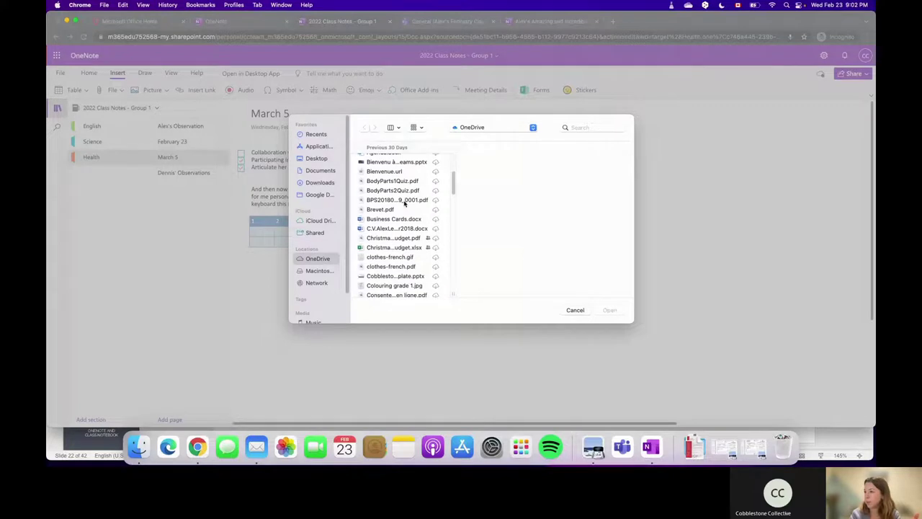
pyautogui.click(396, 187)
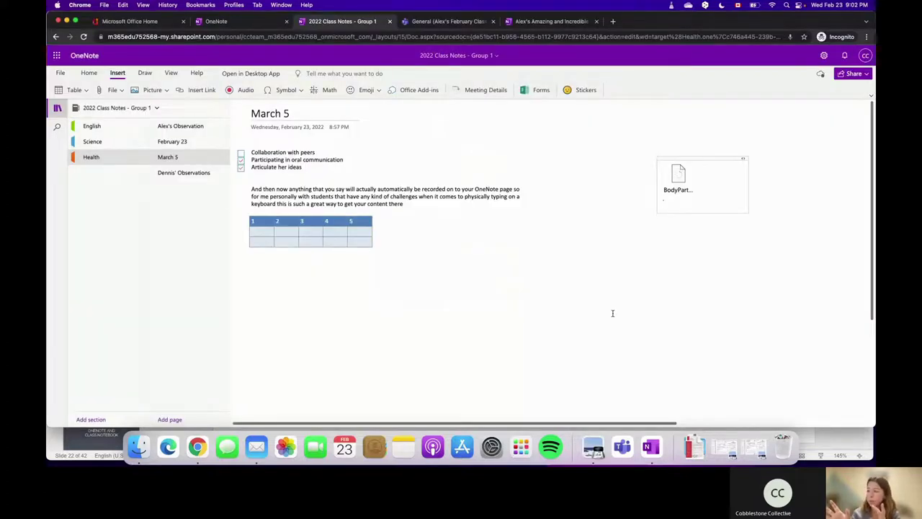
pyautogui.moveTo(706, 158); pyautogui.dragTo(312, 264)
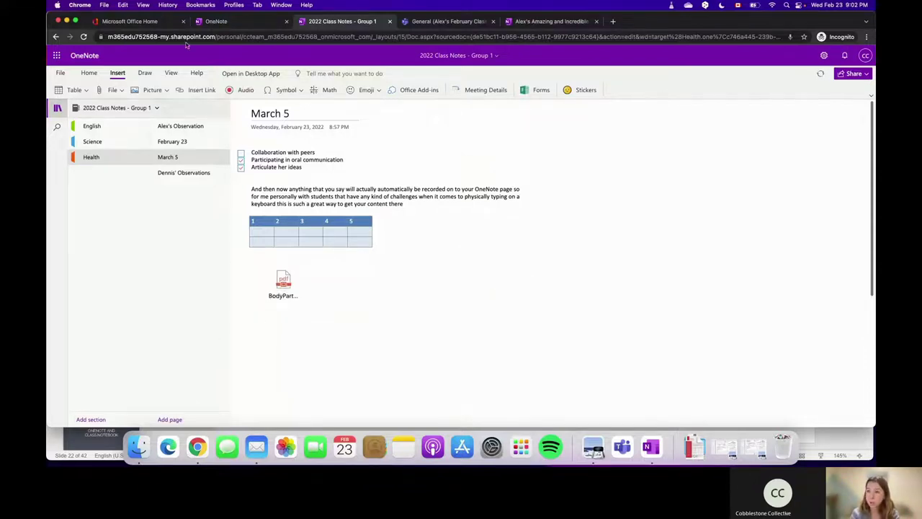
# Insert BodyParts1Quiz.pdf from OneDrive as a file printout on the page
pyautogui.click(119, 91)
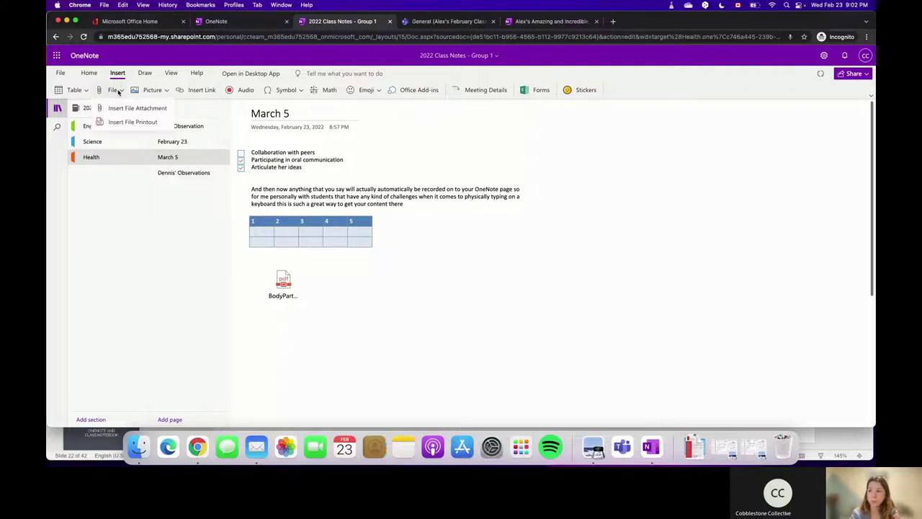
pyautogui.click(123, 122)
pyautogui.scroll(-10, 375, 248)
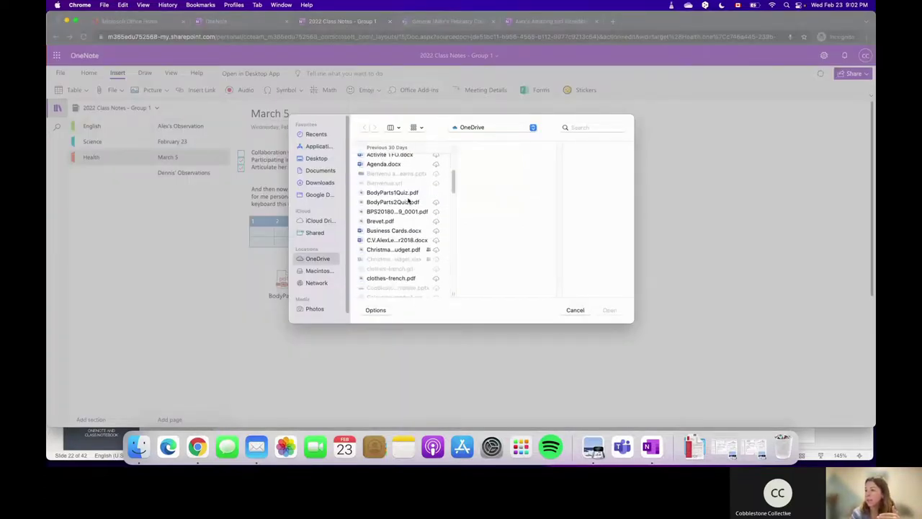
pyautogui.click(408, 193)
pyautogui.click(598, 311)
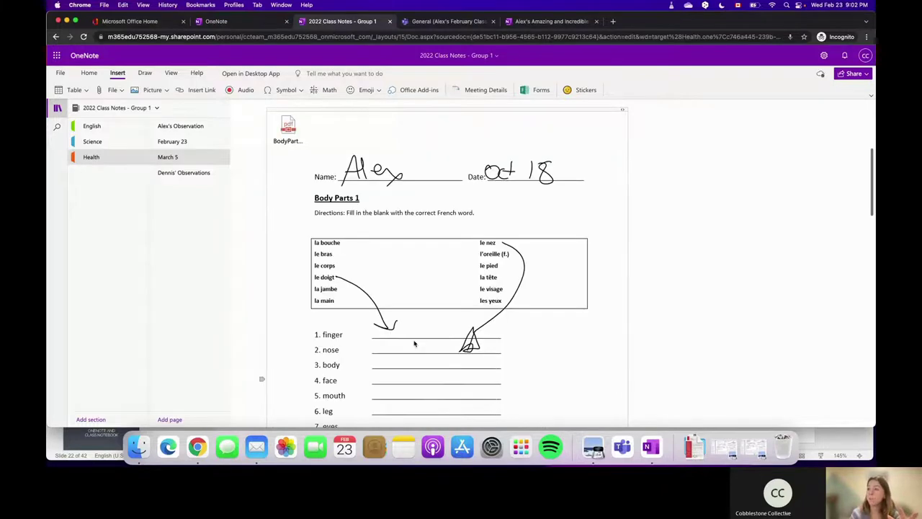
# Look through the inserted quiz printout and compare it with the PDF attachment above it
pyautogui.scroll(-5, 465, 294)
pyautogui.scroll(9, 465, 294)
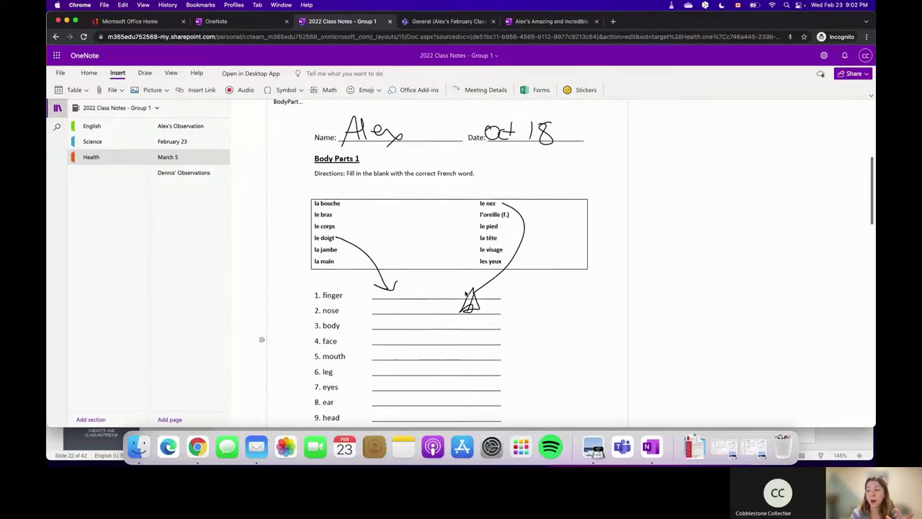
pyautogui.scroll(1, 465, 294)
pyautogui.click(291, 244)
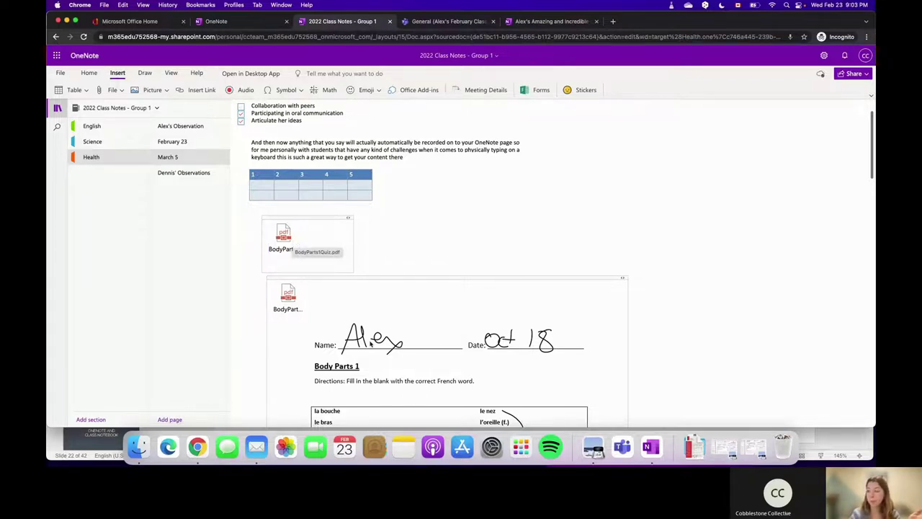
pyautogui.scroll(-3, 370, 344)
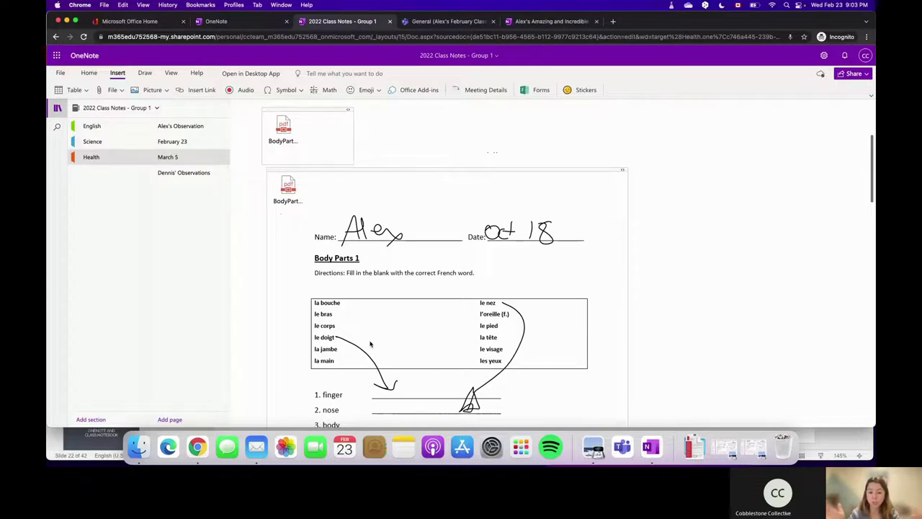
pyautogui.scroll(5, 371, 344)
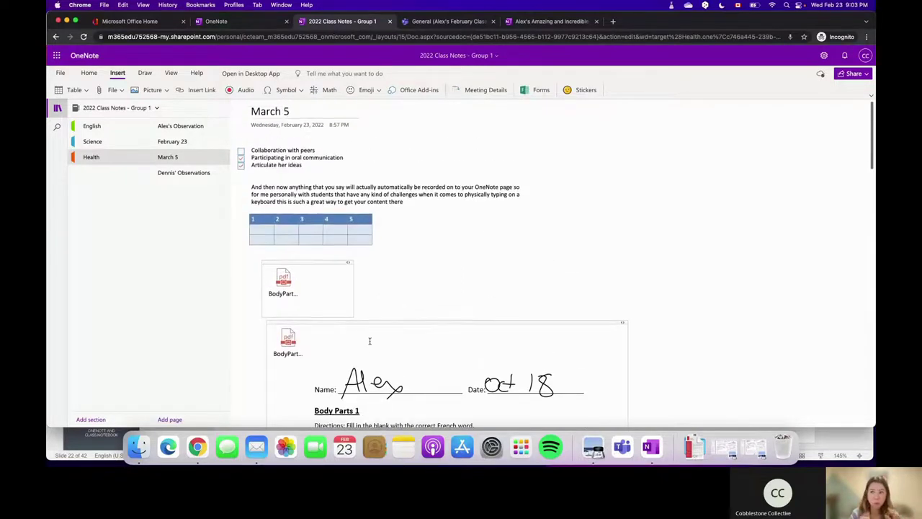
pyautogui.click(163, 91)
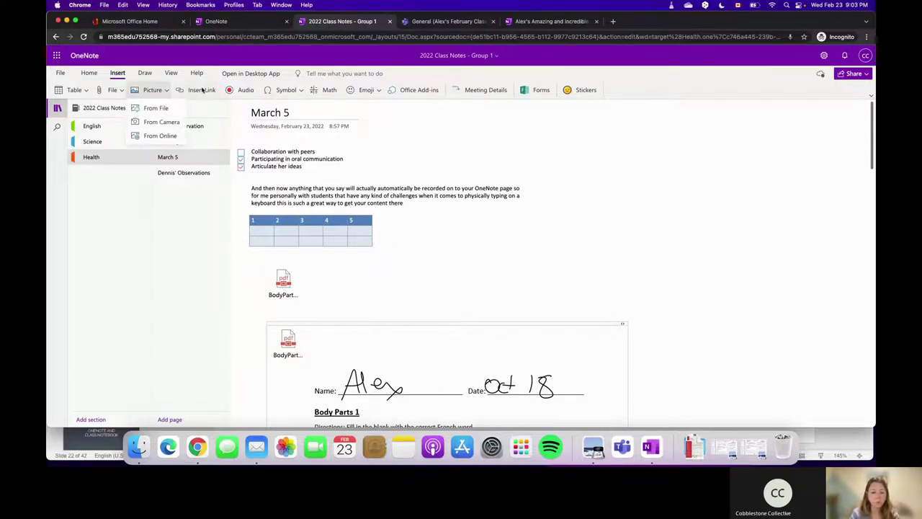
pyautogui.click(683, 229)
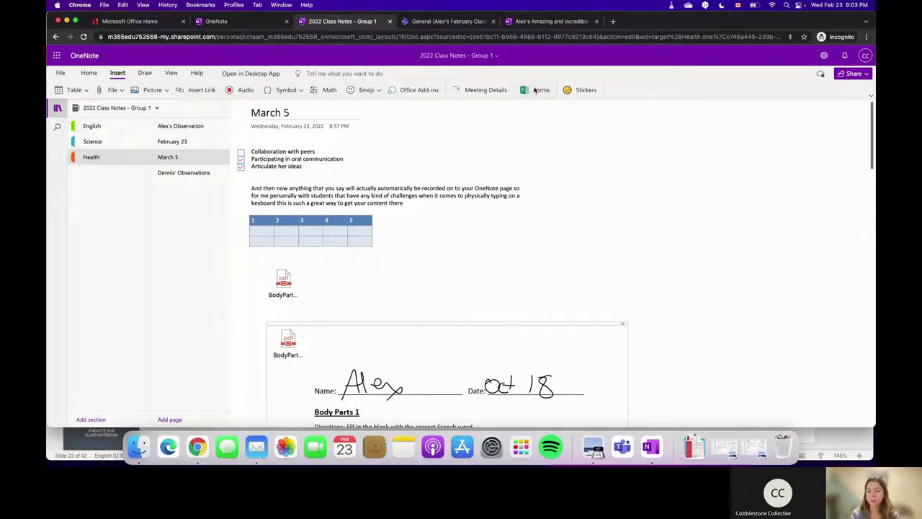
# Insert the Bubble Doodle "Well Done!" sticker, adding the student's name and "Great Word" to its text
pyautogui.click(586, 89)
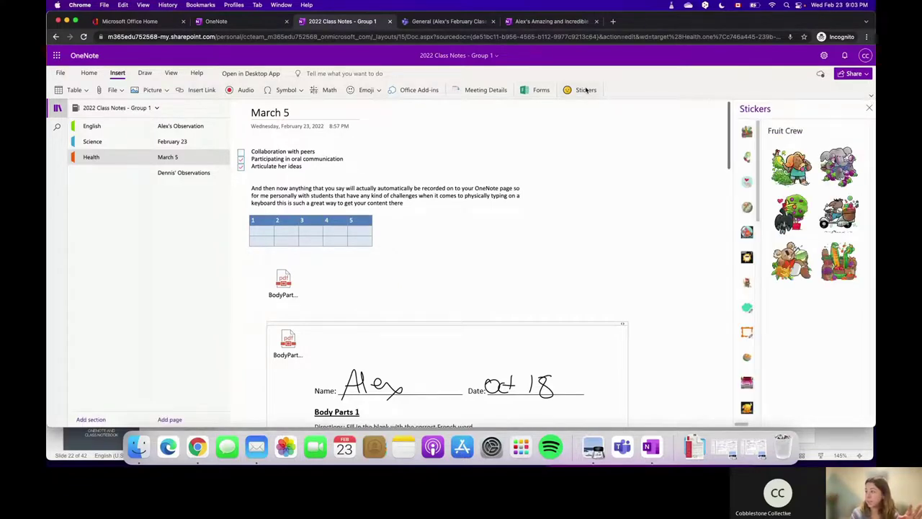
pyautogui.click(746, 303)
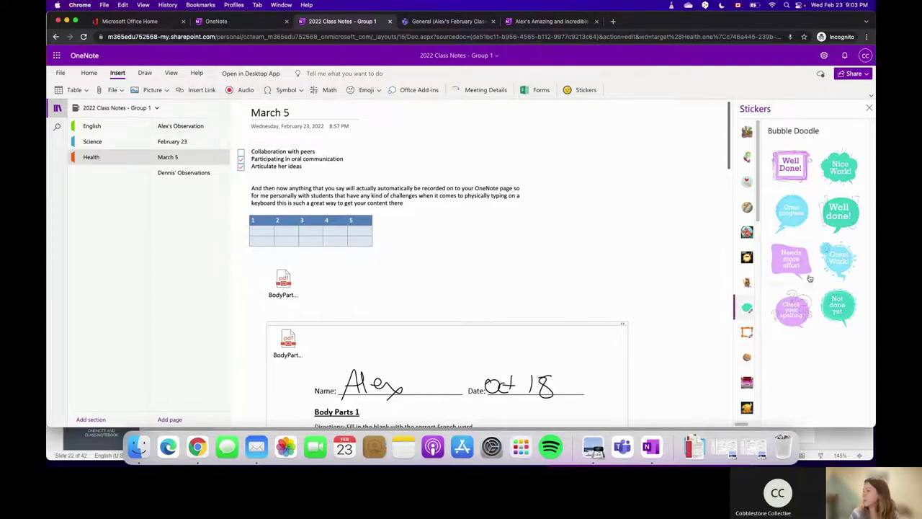
pyautogui.click(794, 173)
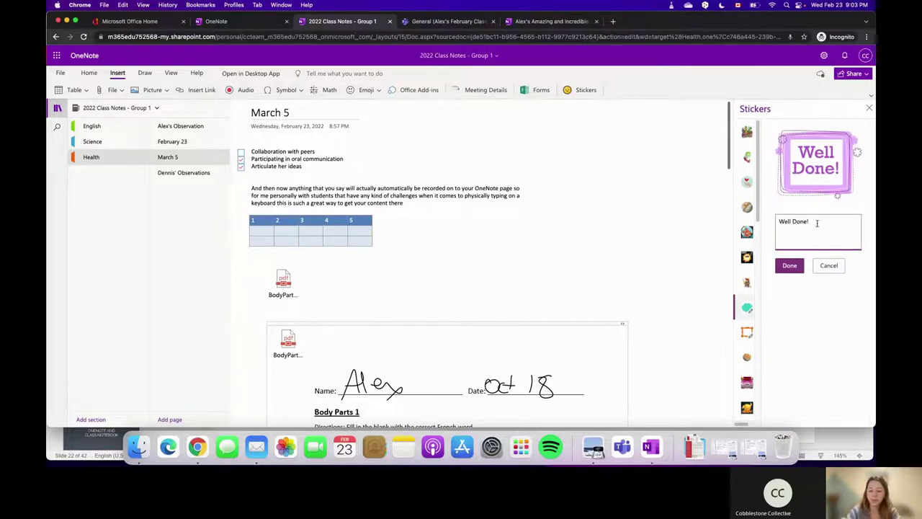
pyautogui.write('Alex!! ')
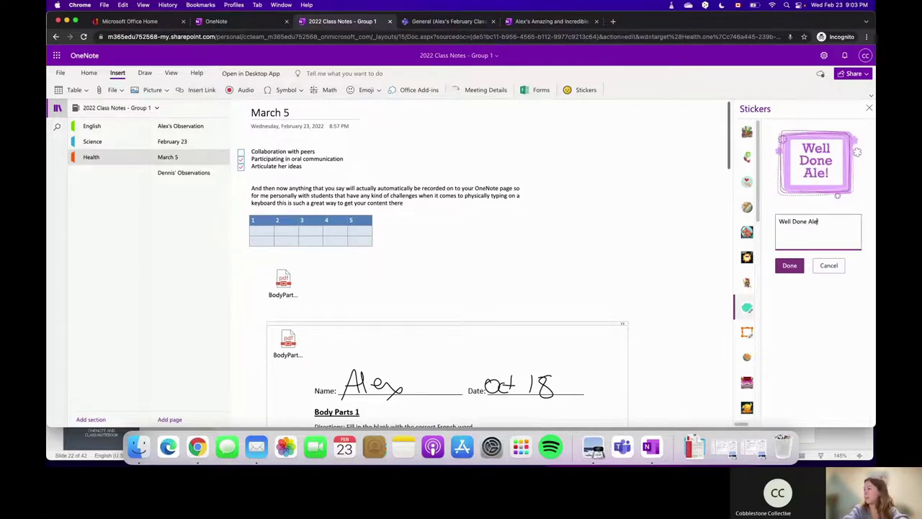
pyautogui.write('Gre')
pyautogui.press('BackSpace')
pyautogui.press('BackSpace')
pyautogui.write('reat Word')
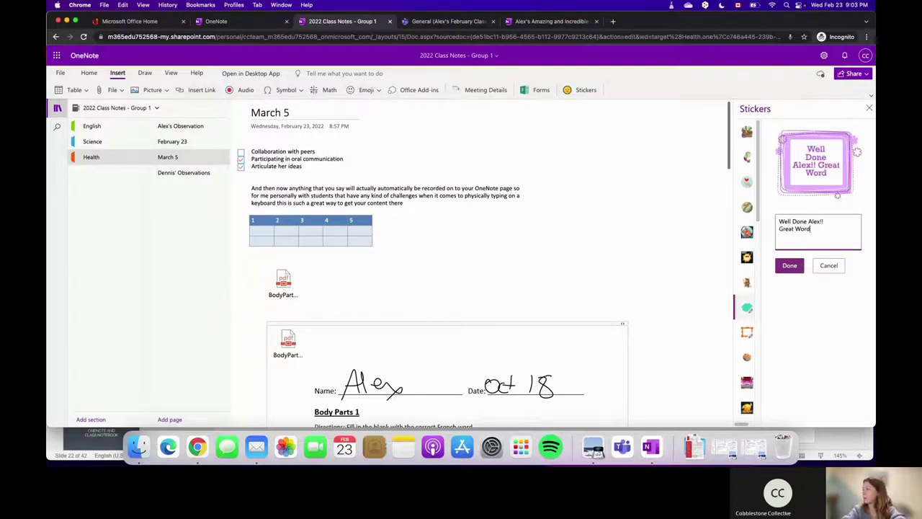
pyautogui.click(789, 265)
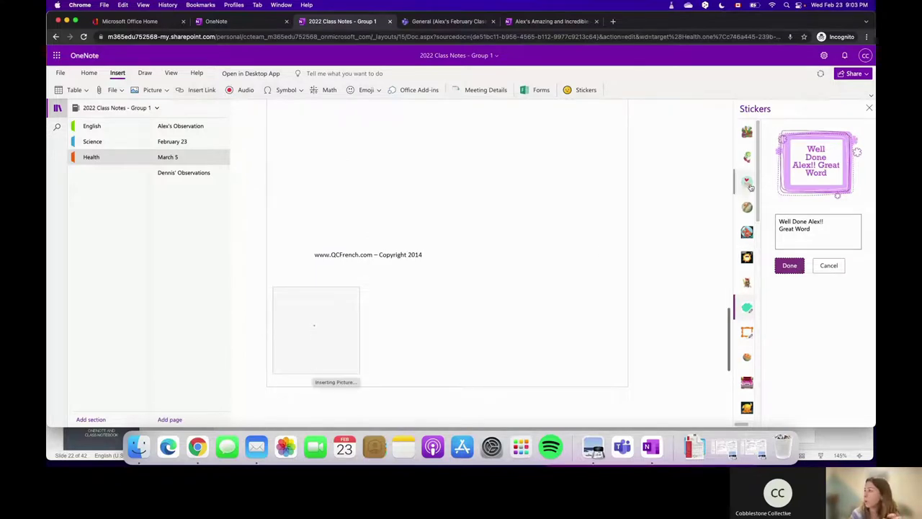
pyautogui.click(869, 108)
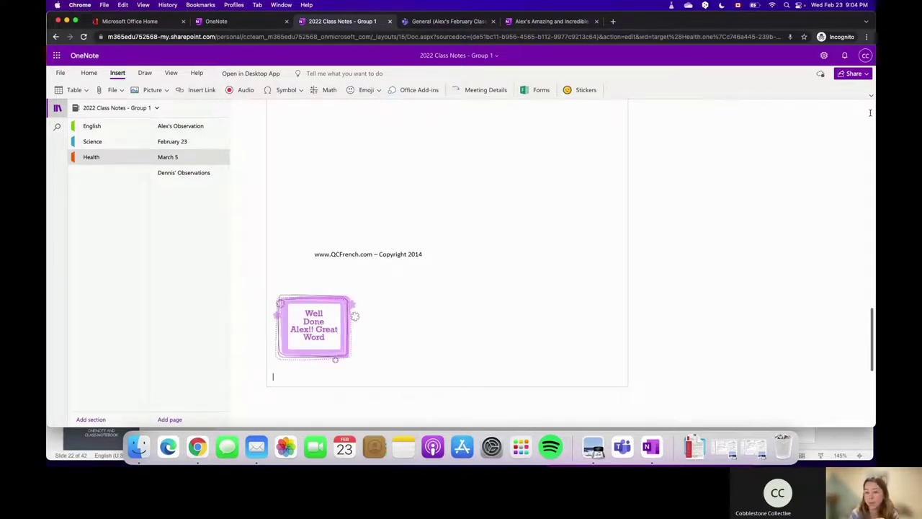
# Move the sticker up beside the quiz printout, into the blank area below the twelve questions
pyautogui.moveTo(325, 309); pyautogui.dragTo(464, 220)
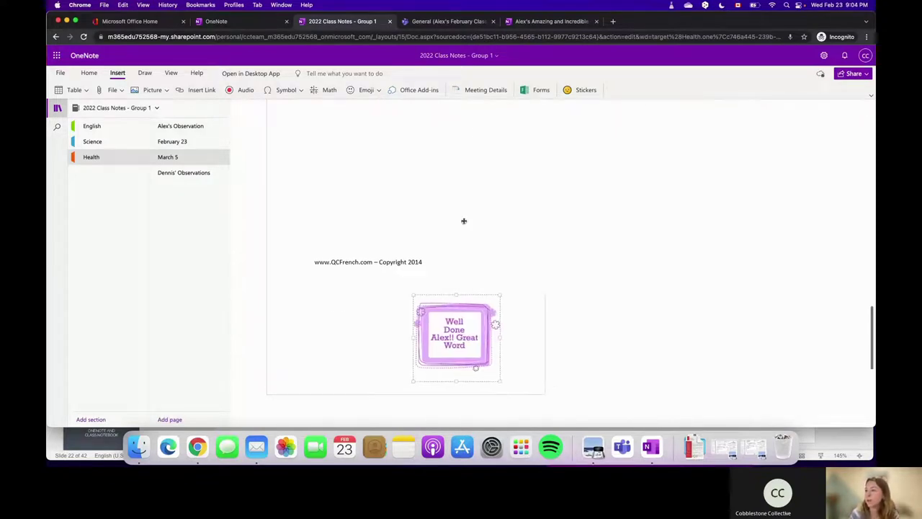
pyautogui.moveTo(461, 325); pyautogui.dragTo(609, 199)
pyautogui.scroll(10, 609, 199)
pyautogui.scroll(-2, 586, 129)
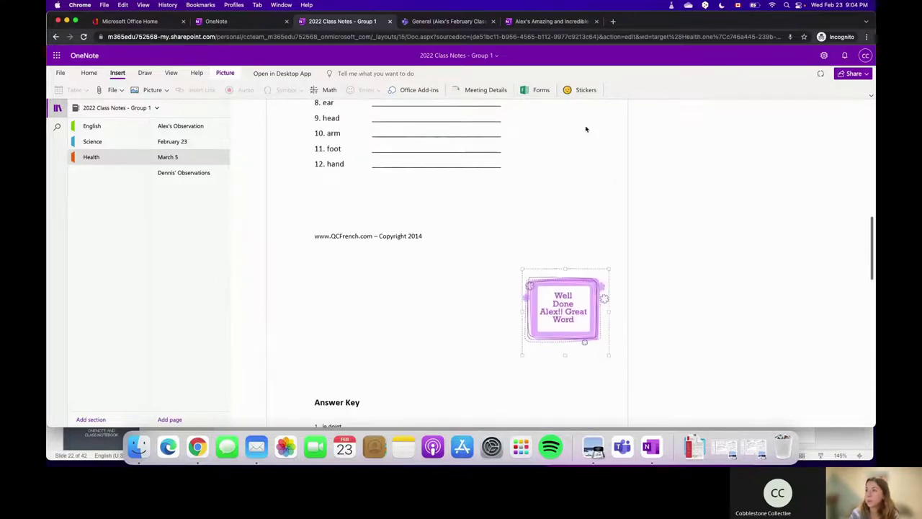
# Circle the words "1. finger", "6. leg" and "10. arm" on the worksheet in red ink
pyautogui.click(144, 74)
pyautogui.click(639, 200)
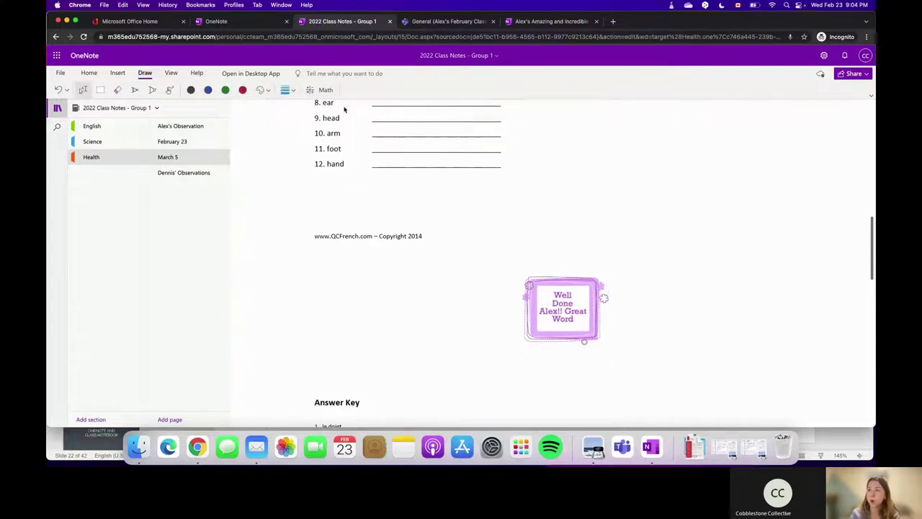
pyautogui.scroll(5, 328, 230)
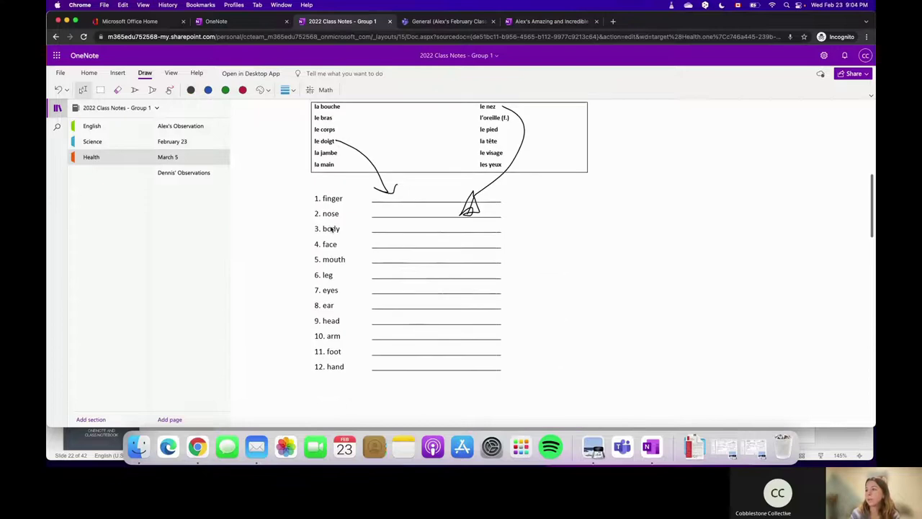
pyautogui.scroll(1, 328, 224)
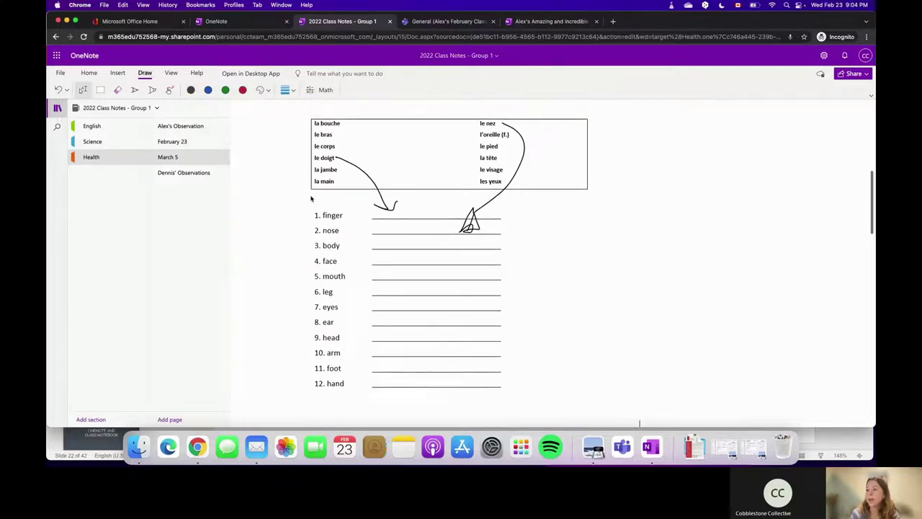
pyautogui.click(137, 92)
pyautogui.click(243, 90)
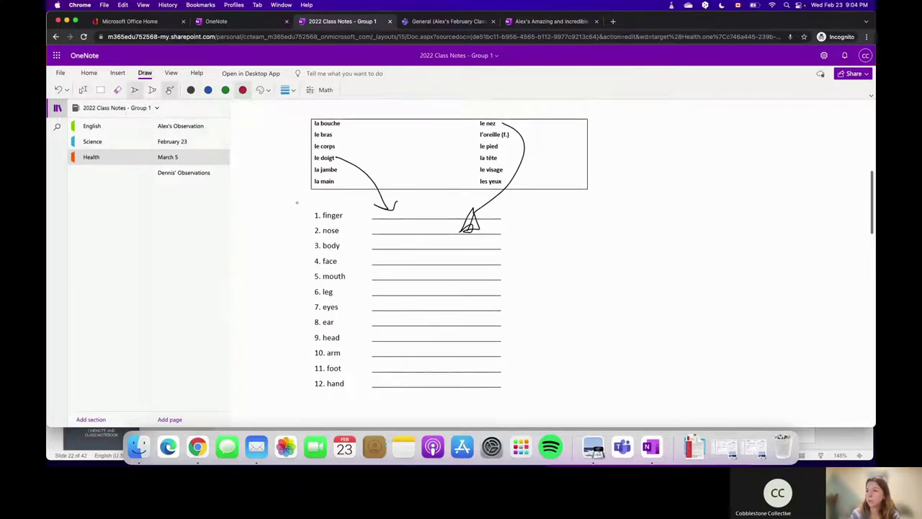
pyautogui.click(269, 90)
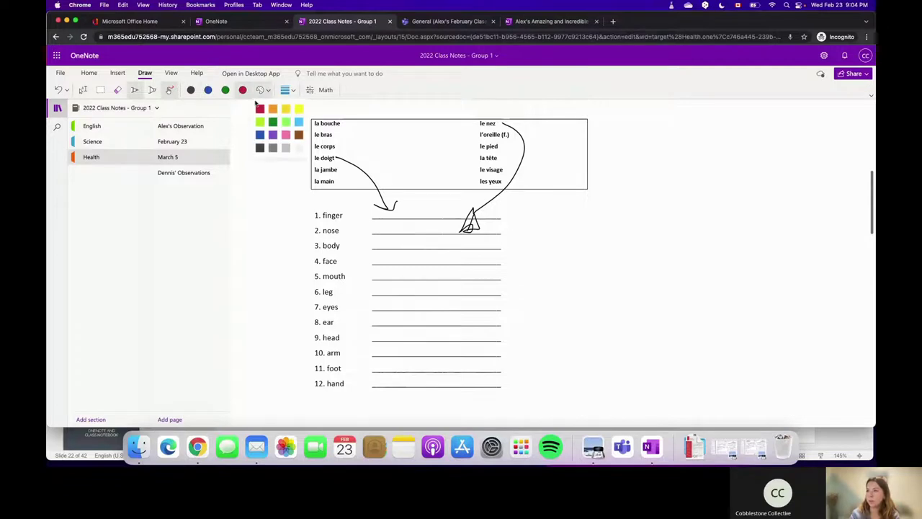
pyautogui.click(242, 90)
pyautogui.moveTo(350, 213)
pyautogui.mouseDown()
pyautogui.moveTo(300, 212)
pyautogui.moveTo(368, 208)
pyautogui.mouseUp()
pyautogui.moveTo(333, 281)
pyautogui.mouseDown()
pyautogui.moveTo(317, 303)
pyautogui.moveTo(336, 283)
pyautogui.mouseUp()
pyautogui.moveTo(344, 352)
pyautogui.mouseDown()
pyautogui.moveTo(314, 342)
pyautogui.moveTo(350, 347)
pyautogui.mouseUp()
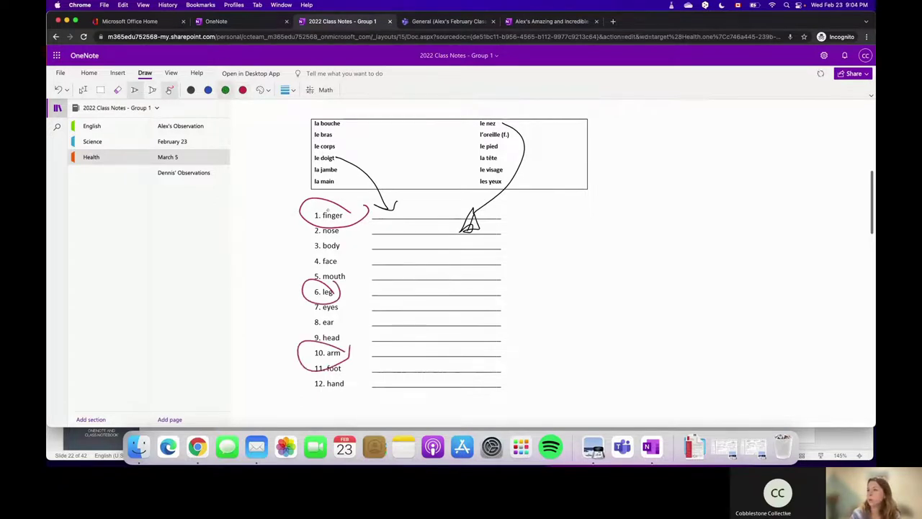
# Draw green check marks beside "2. nose" and "3. body" and a green arrow pointing at the face answer line, then stop inking
pyautogui.moveTo(350, 228)
pyautogui.mouseDown()
pyautogui.moveTo(367, 219)
pyautogui.moveTo(365, 239)
pyautogui.mouseUp()
pyautogui.moveTo(531, 262)
pyautogui.mouseDown()
pyautogui.moveTo(510, 263)
pyautogui.moveTo(519, 269)
pyautogui.mouseUp()
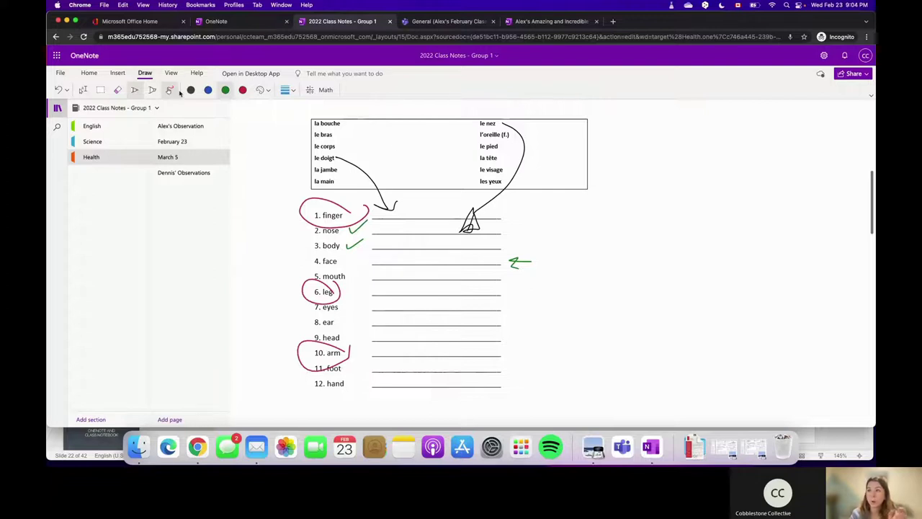
pyautogui.click(84, 89)
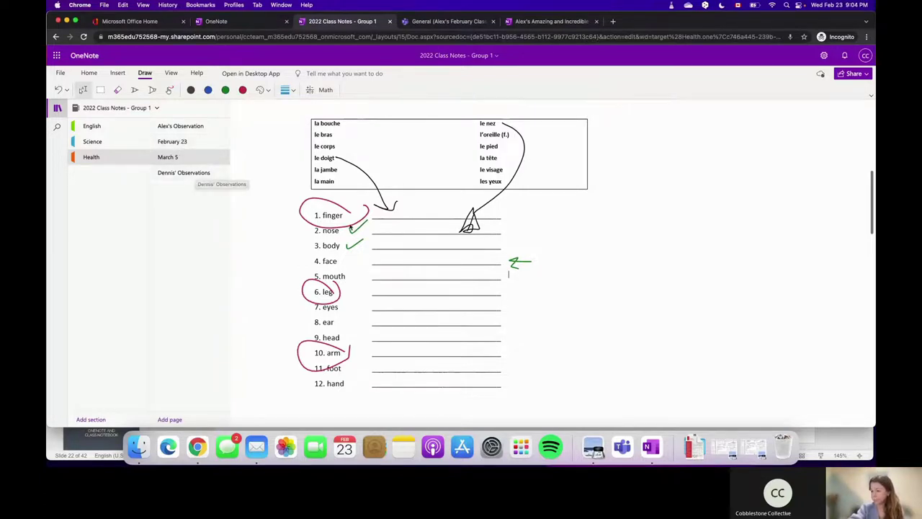
# Switch to the PowerPoint deck and present from slide 23, advancing to the "OneNote vs Class Notebook" slide
pyautogui.hotkey('ctrl', 'Up')
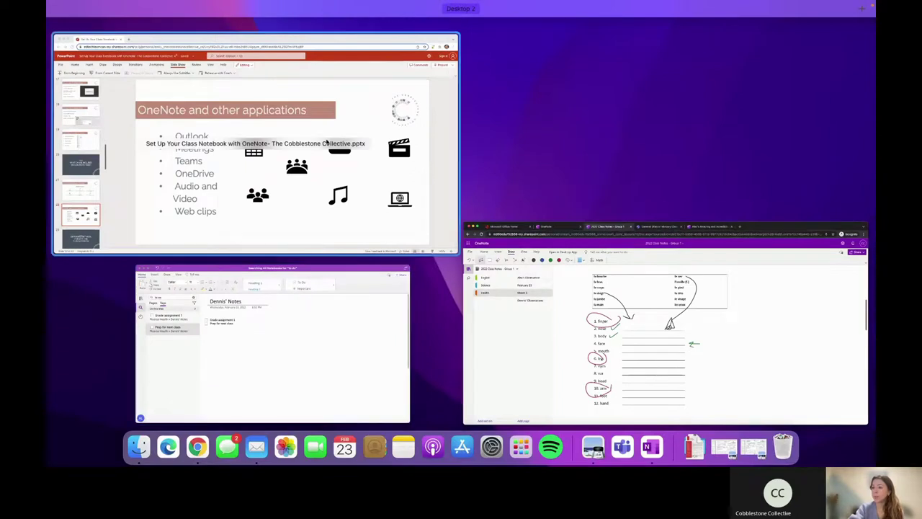
pyautogui.click(180, 216)
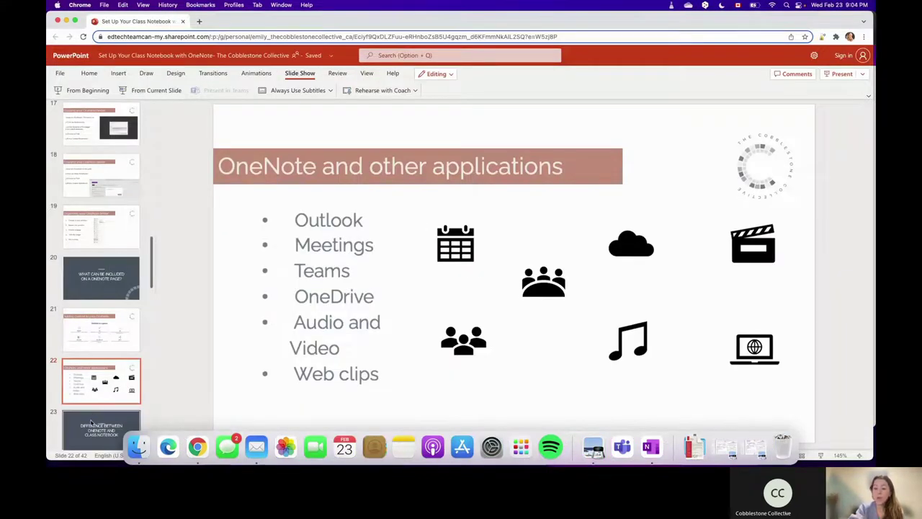
pyautogui.click(92, 425)
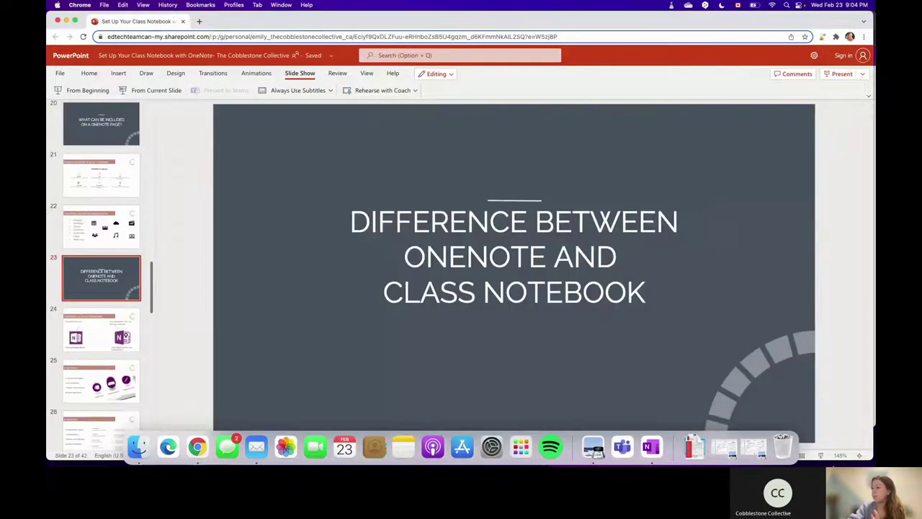
pyautogui.click(821, 453)
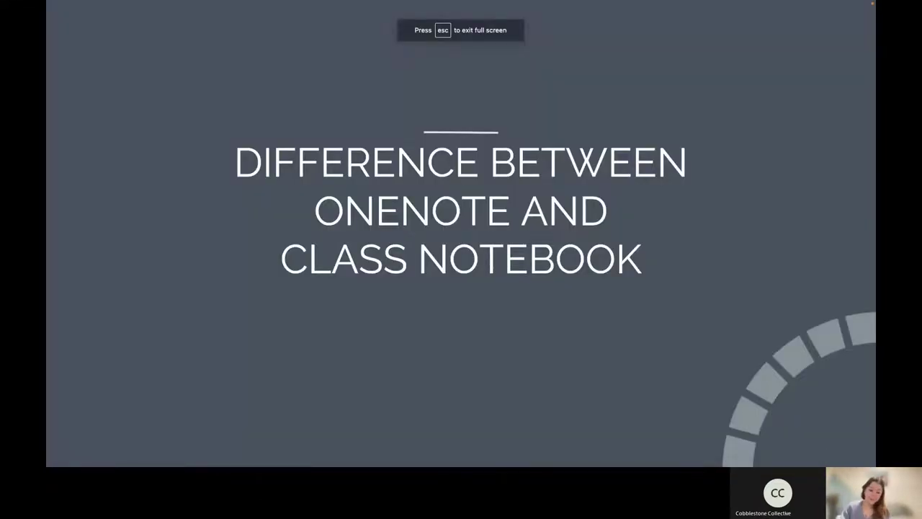
pyautogui.press('Right')
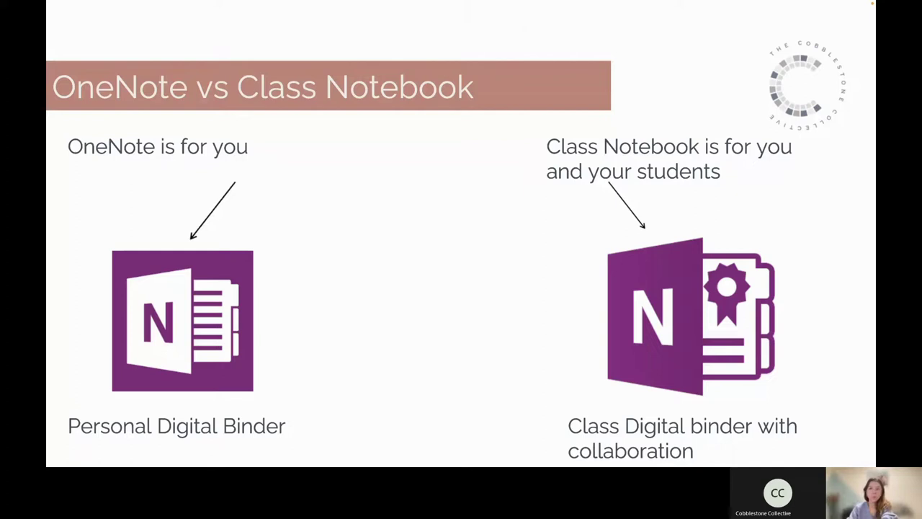
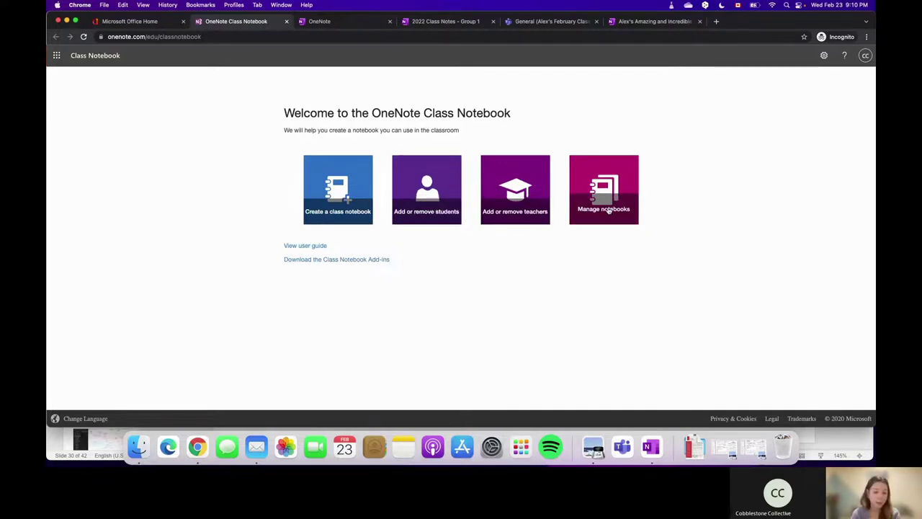
# Start creating a class notebook and name it with the teacher's first name in possessive form followed by "Group 1 Class"
pyautogui.click(332, 198)
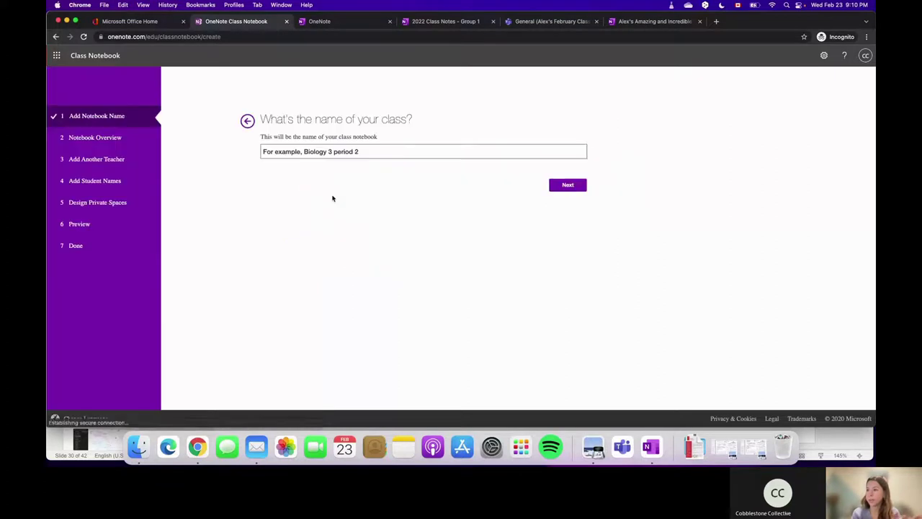
pyautogui.click(364, 150)
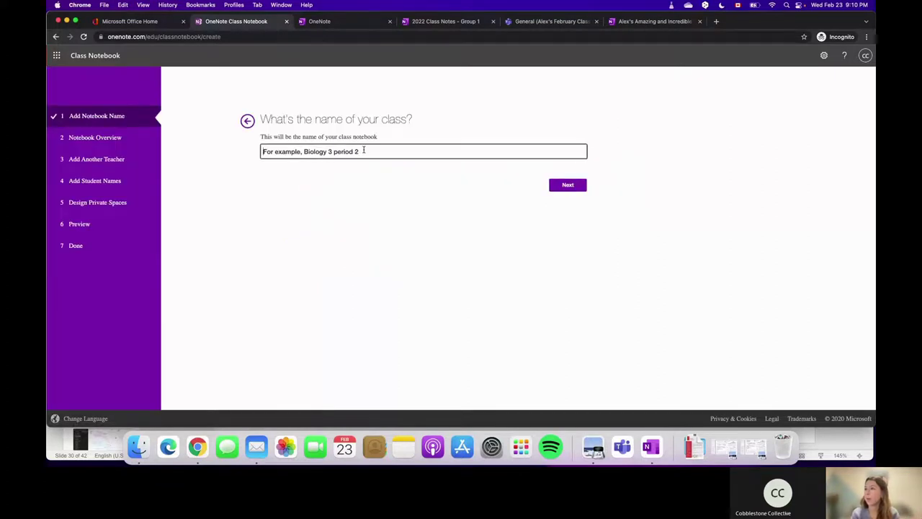
pyautogui.write('G')
pyautogui.press('BackSpace')
pyautogui.write('Al')
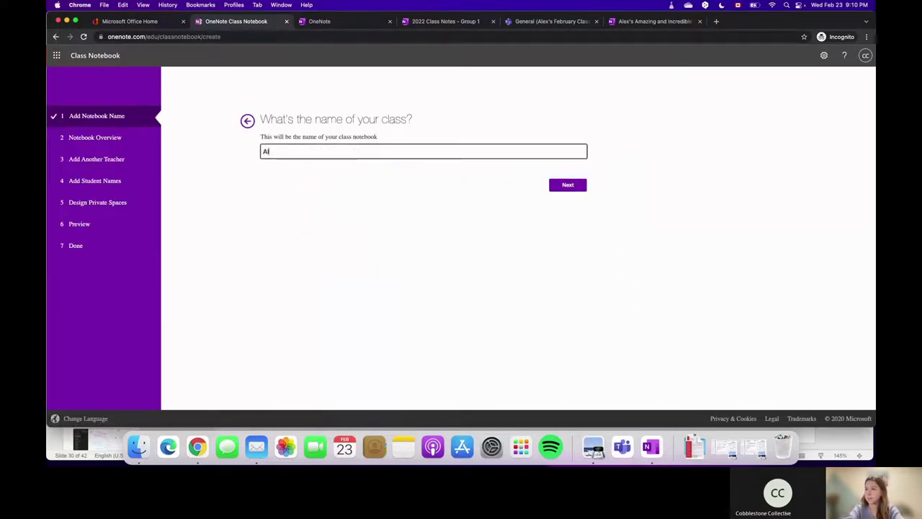
pyautogui.write("ex's Grou")
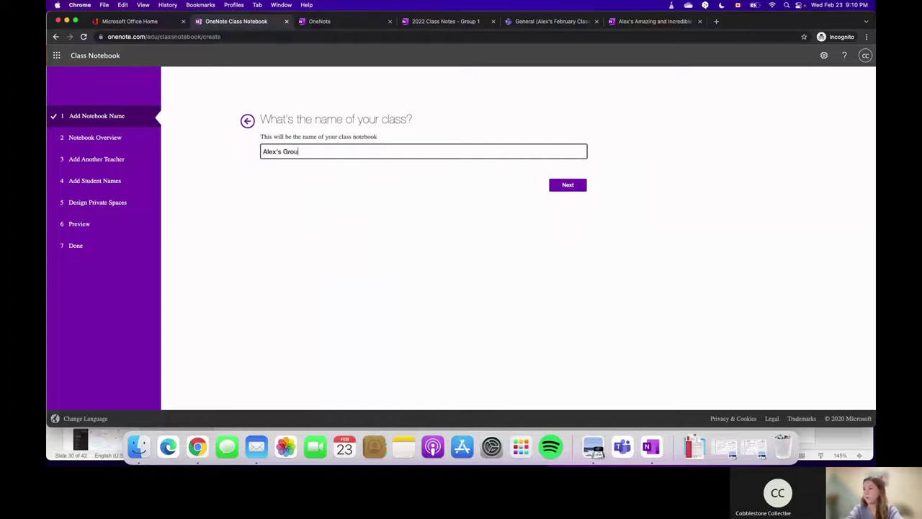
pyautogui.write('p 1 Skills')
pyautogui.press('BackSpace')
pyautogui.press('BackSpace')
pyautogui.press('BackSpace')
pyautogui.press('BackSpace')
pyautogui.press('BackSpace')
pyautogui.press('BackSpace')
pyautogui.press('BackSpace')
pyautogui.write('Class')
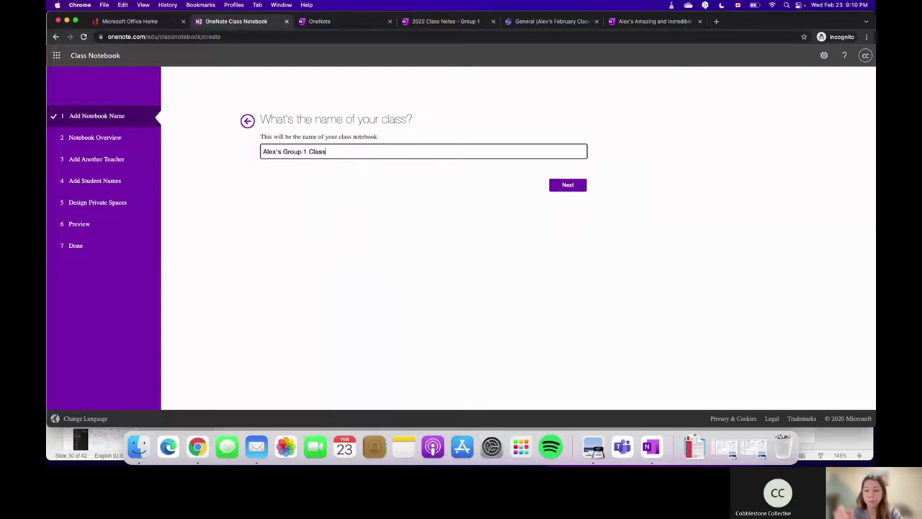
# Accept the notebook name and overview, and proceed to the student names without adding another teacher
pyautogui.click(574, 187)
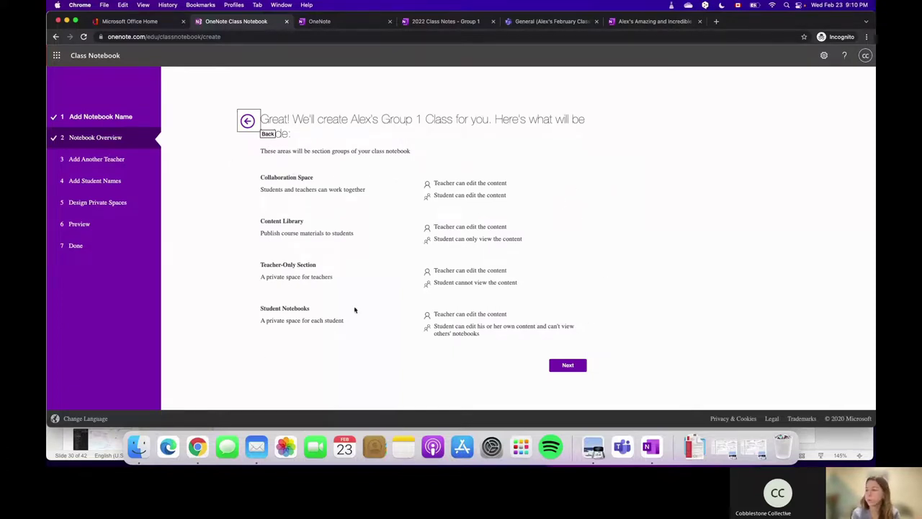
pyautogui.click(580, 368)
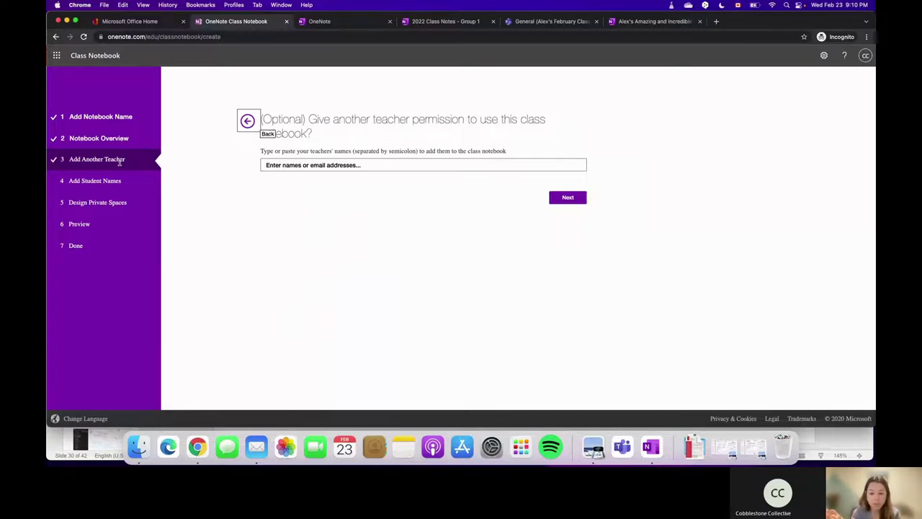
pyautogui.click(574, 198)
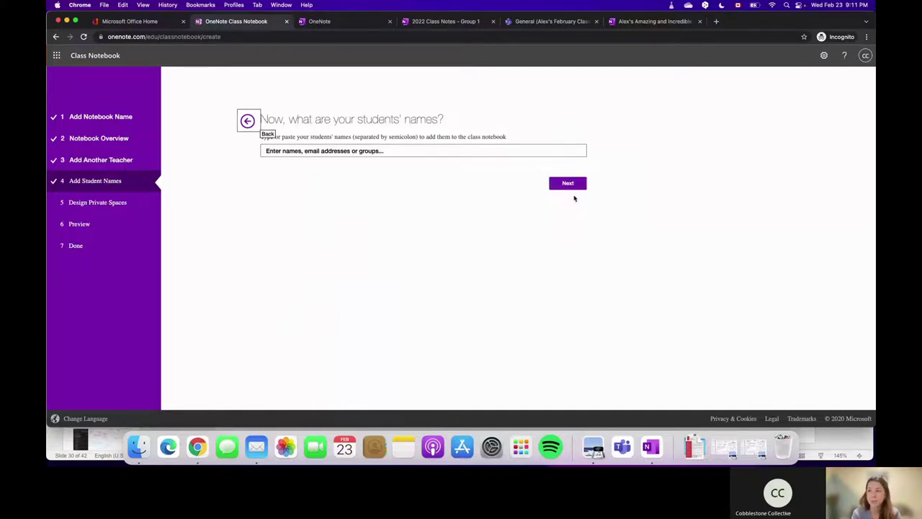
# Look up the first student by first name and add the matching person to the student list
pyautogui.click(459, 151)
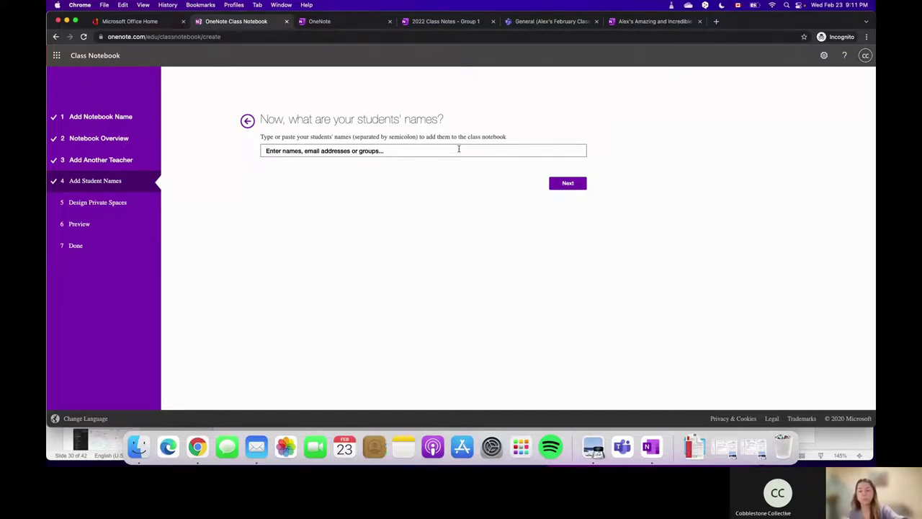
pyautogui.write('aded')
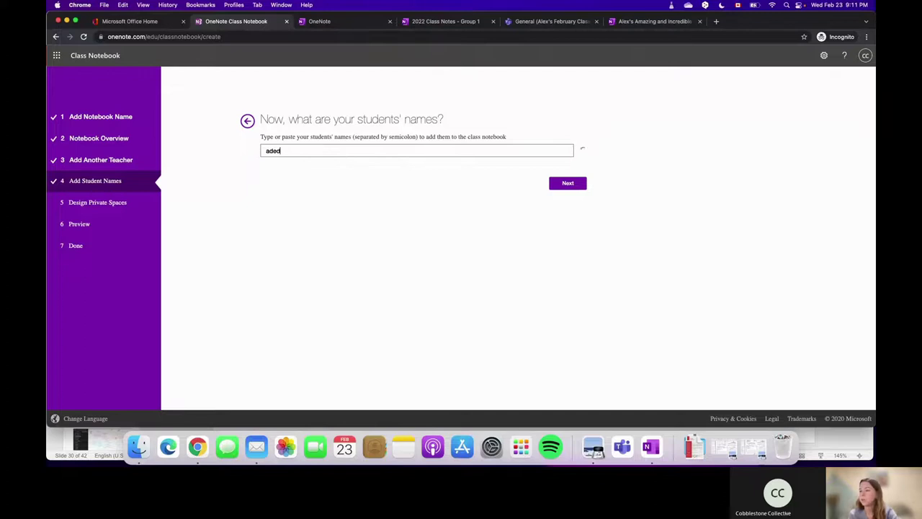
pyautogui.press('BackSpace')
pyautogui.write('le')
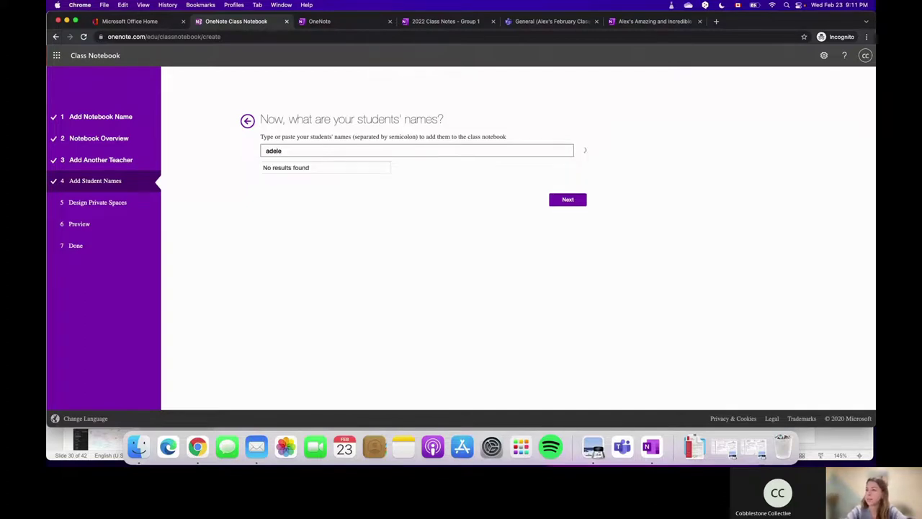
pyautogui.click(313, 166)
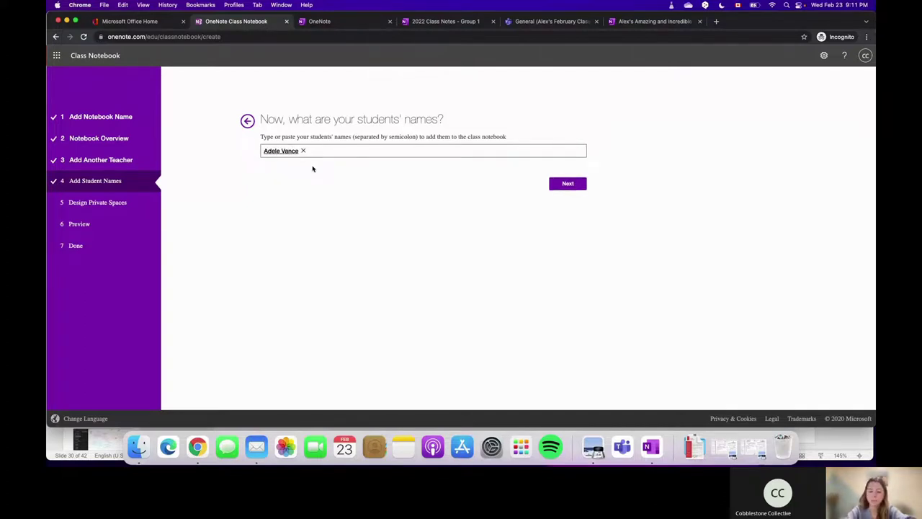
pyautogui.write('kar')
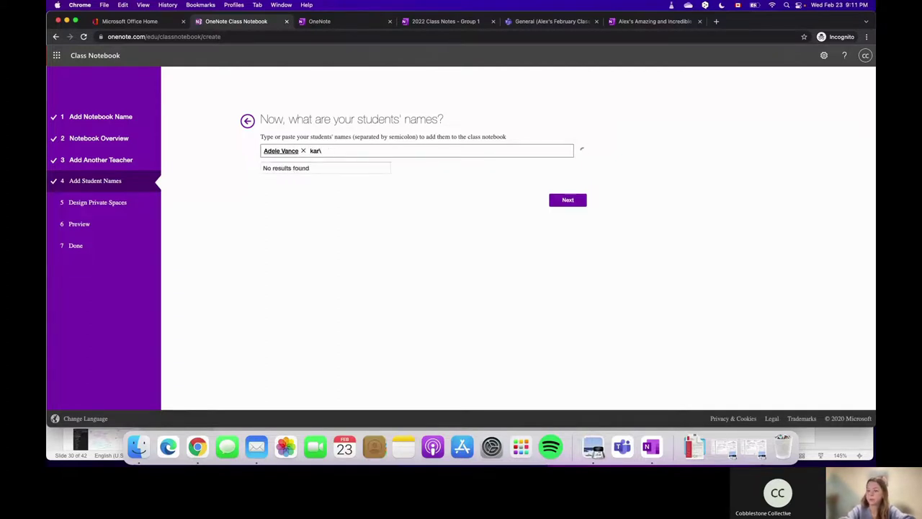
pyautogui.press('BackSpace')
pyautogui.press('BackSpace')
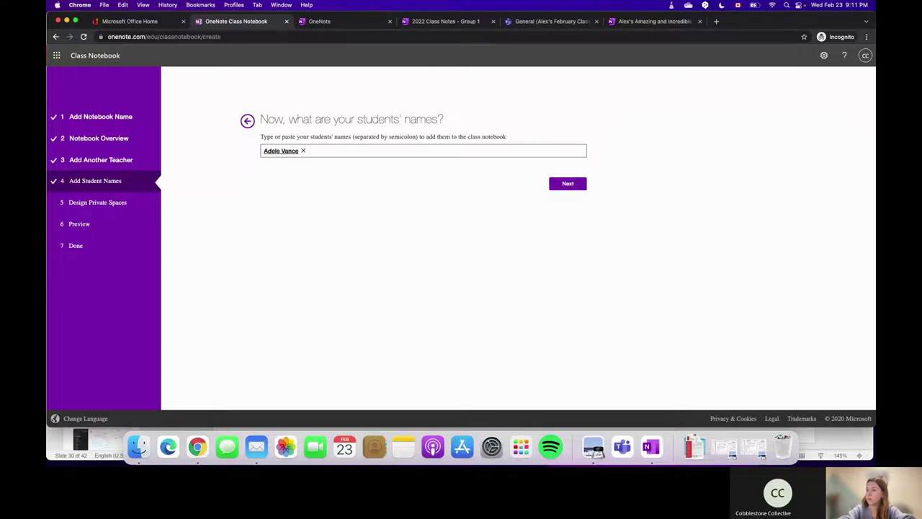
pyautogui.write('mic')
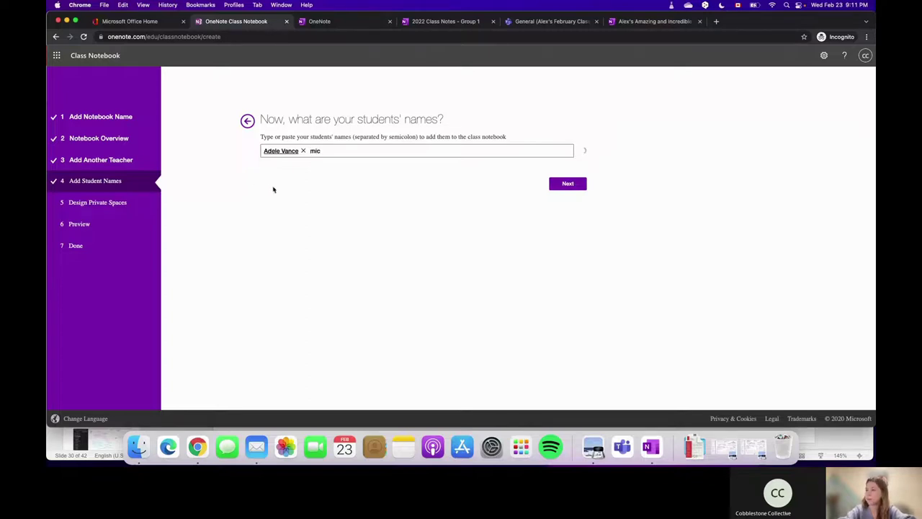
pyautogui.press('BackSpace')
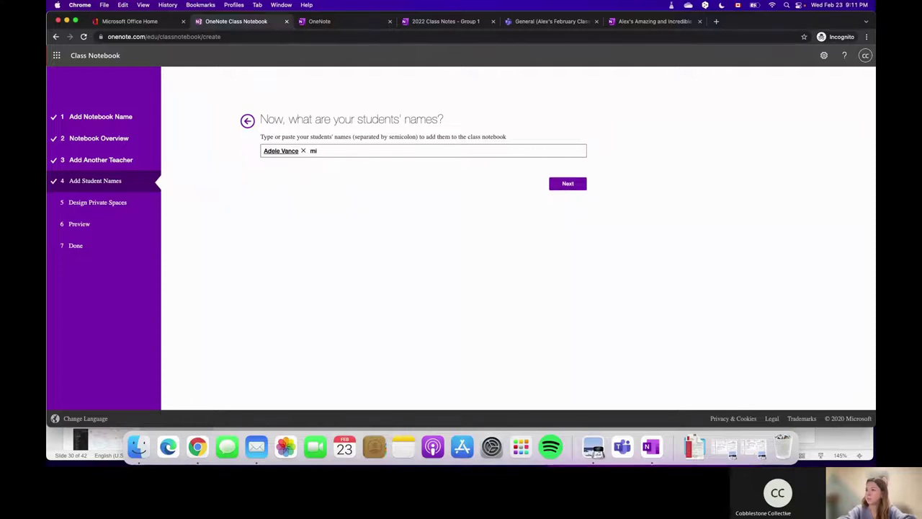
pyautogui.press('BackSpace')
pyautogui.press('BackSpace')
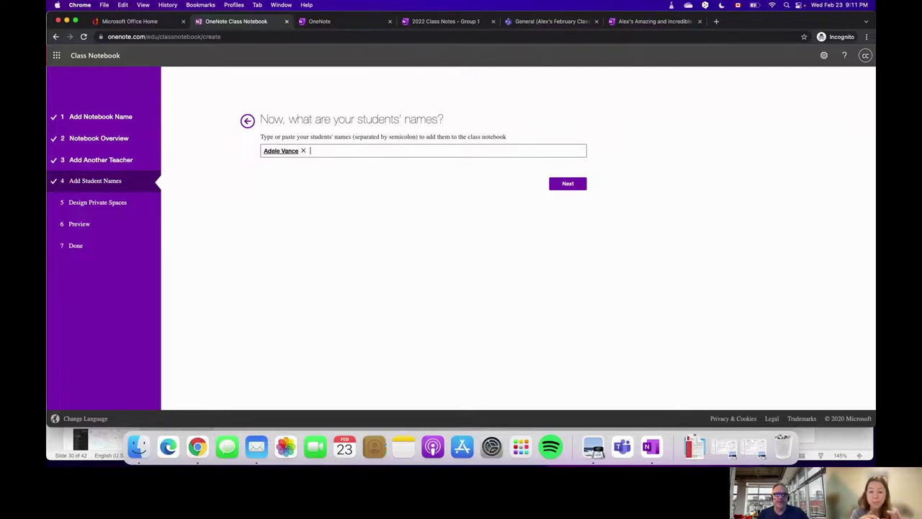
pyautogui.write('jay')
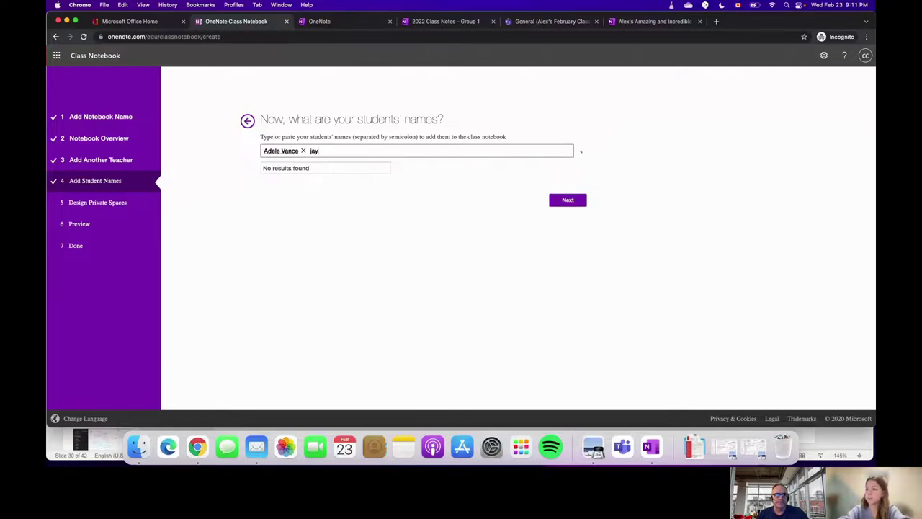
pyautogui.write('t')
pyautogui.press('BackSpace')
pyautogui.press('BackSpace')
pyautogui.write('a')
pyautogui.write('t')
pyautogui.press('BackSpace')
pyautogui.press('BackSpace')
pyautogui.press('BackSpace')
# Add two more students to the class notebook by looking up part of each first name and choosing the first match
pyautogui.write('ale')
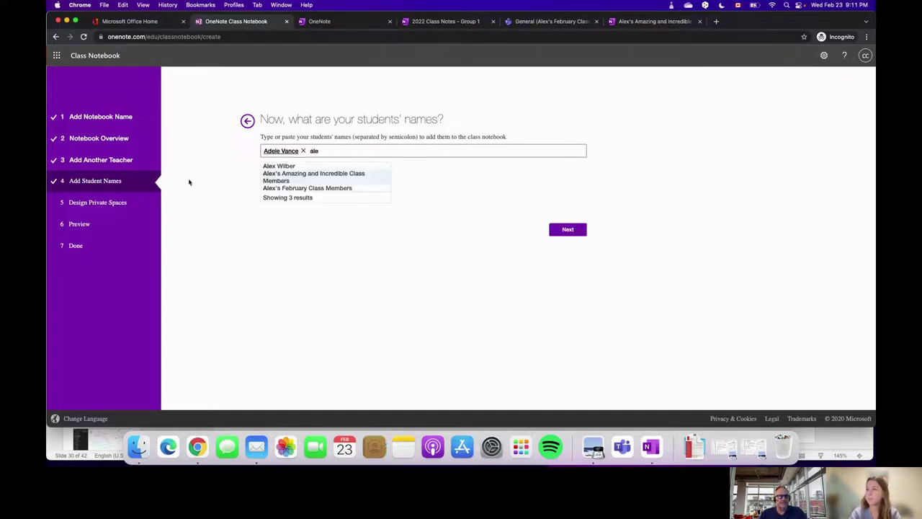
pyautogui.click(278, 166)
pyautogui.write('jon')
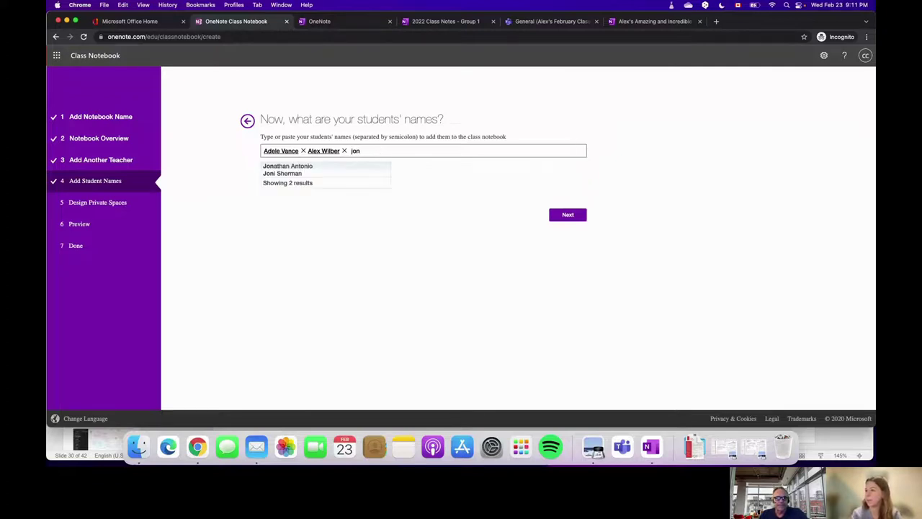
pyautogui.click(271, 167)
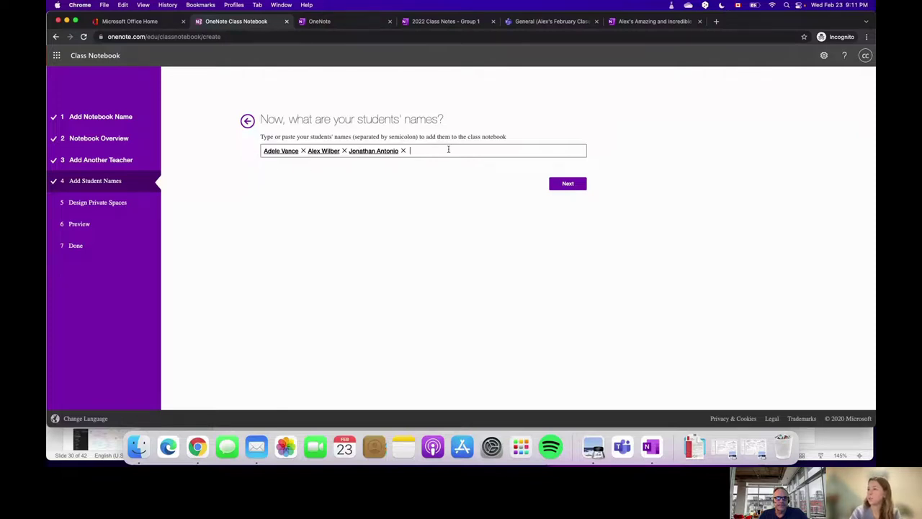
# Add a fourth student by looking up the first name and picking the match, and proceed to the private space design
pyautogui.write('joni')
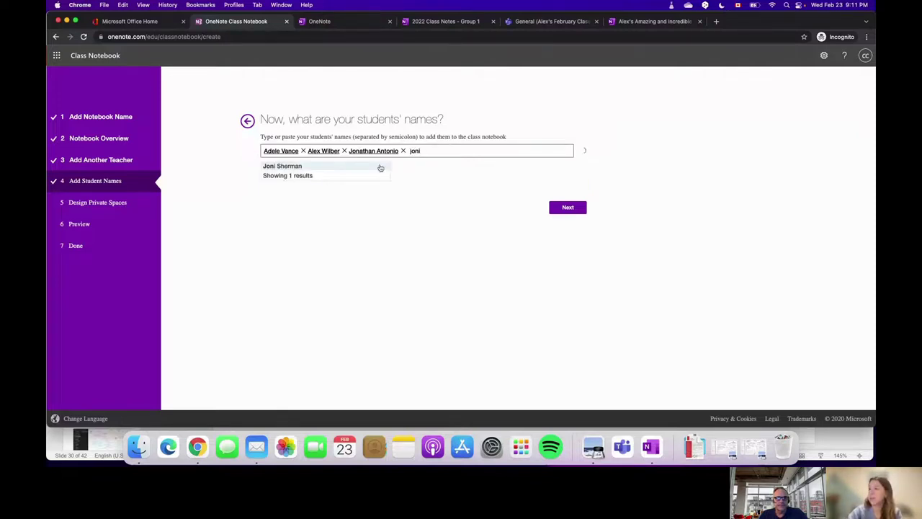
pyautogui.click(374, 169)
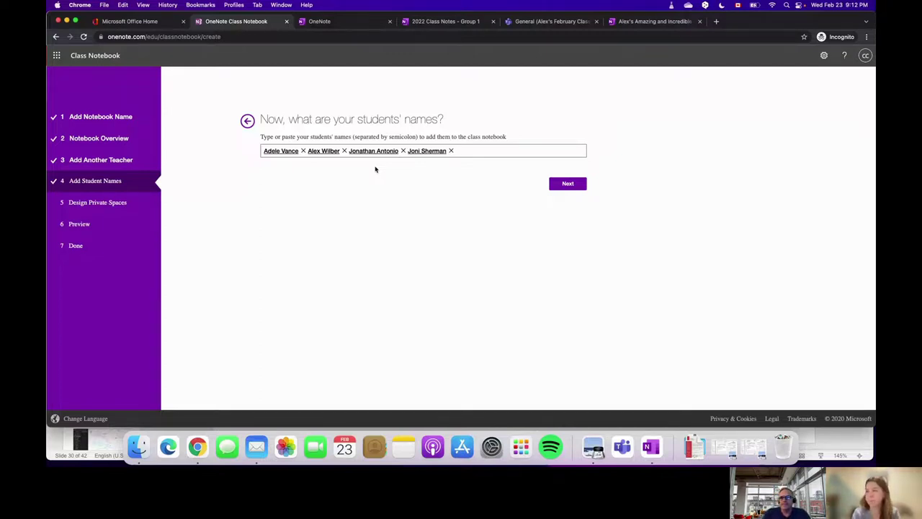
pyautogui.click(566, 185)
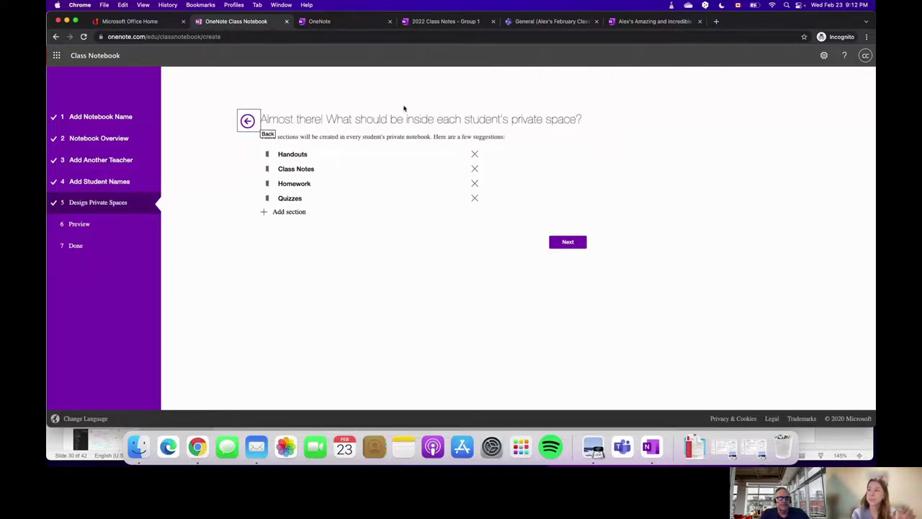
# Remove the suggested Handouts, Class Notes and Homework sections from the students' private space
pyautogui.moveTo(355, 116); pyautogui.dragTo(604, 121)
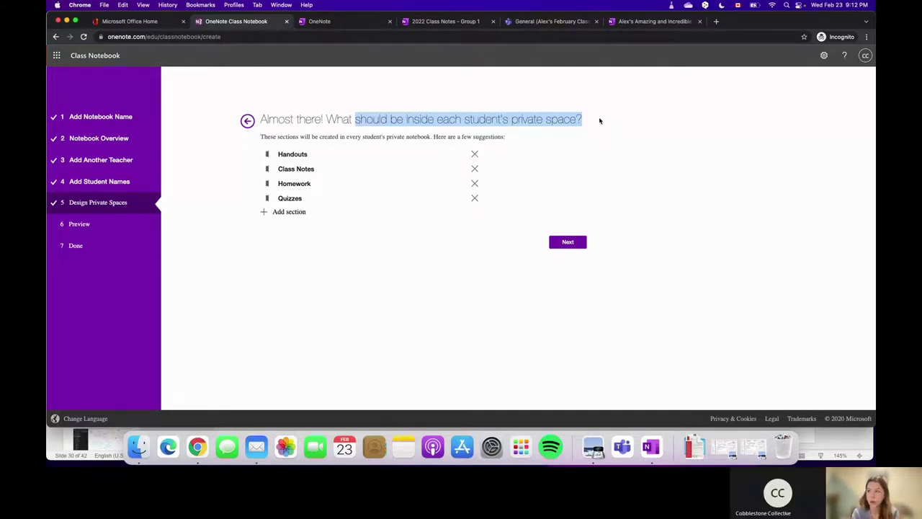
pyautogui.click(475, 154)
pyautogui.click(476, 155)
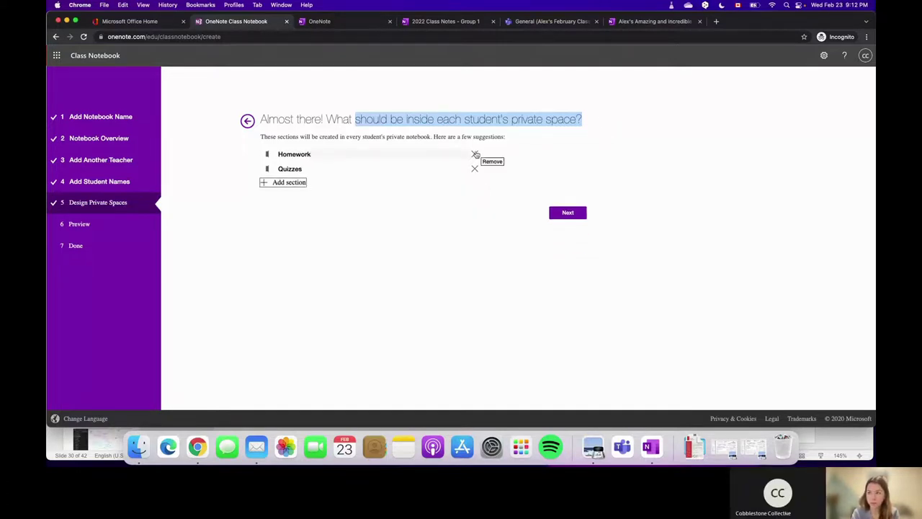
pyautogui.click(476, 155)
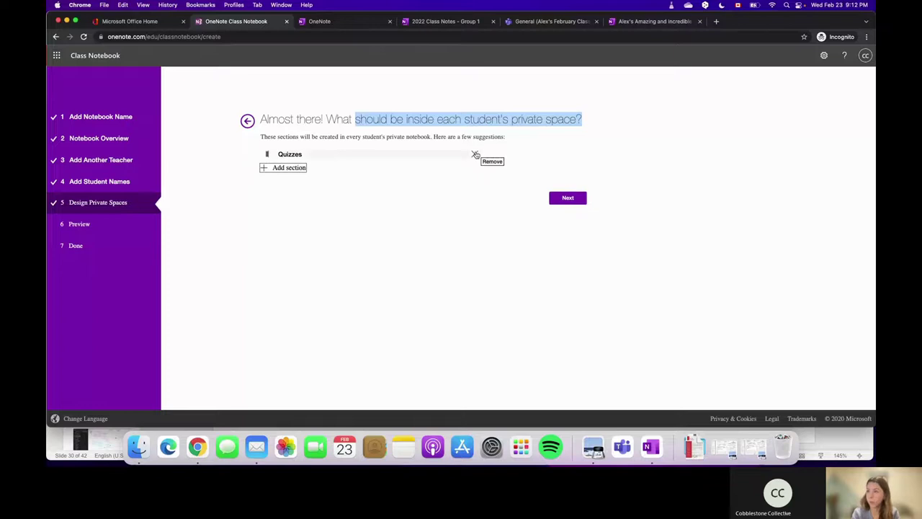
# Add three sections named Health, Science and English to the students' private space
pyautogui.click(301, 168)
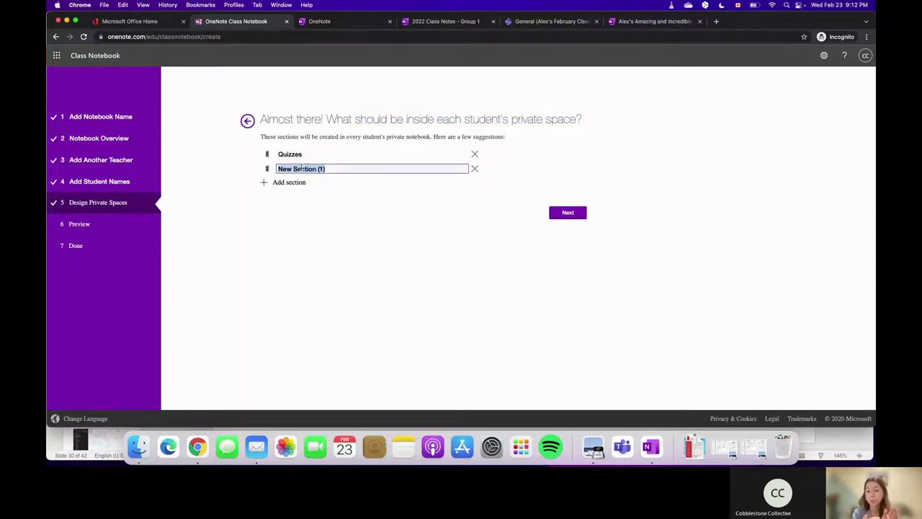
pyautogui.write('Health')
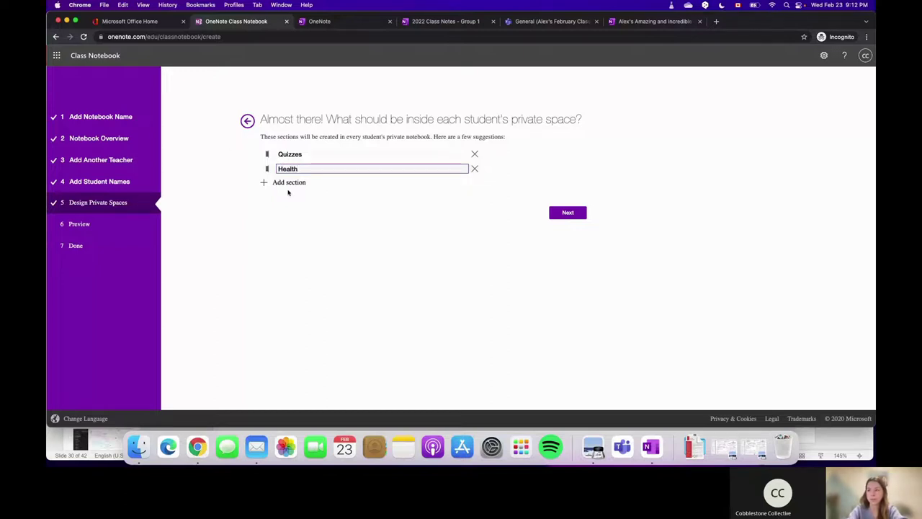
pyautogui.click(288, 183)
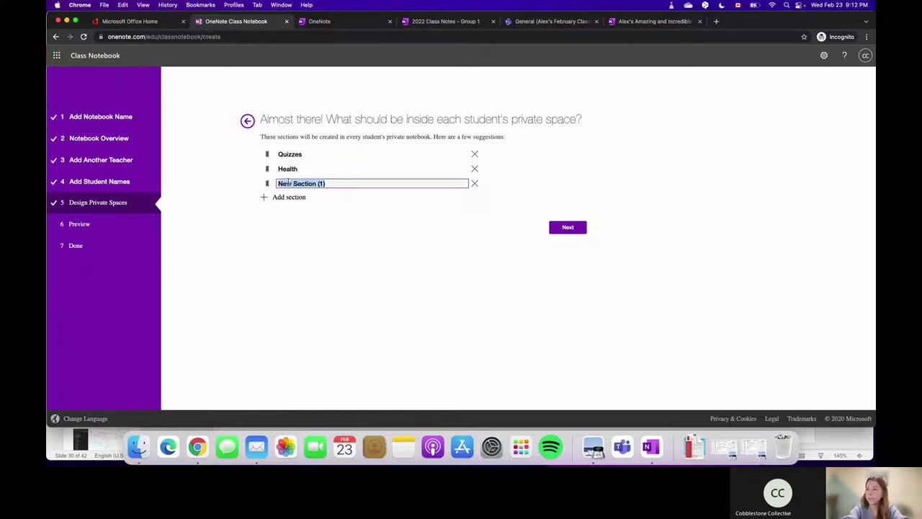
pyautogui.write('Science')
pyautogui.click(289, 197)
pyautogui.write('E')
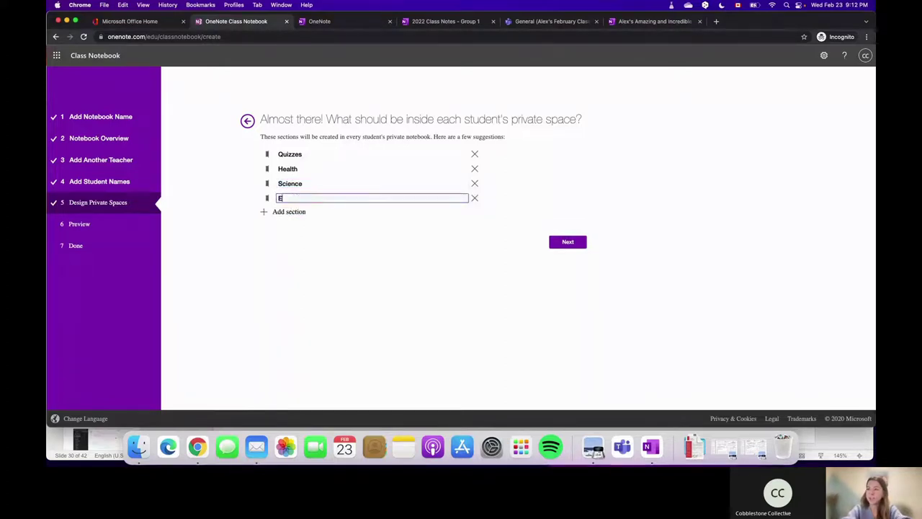
pyautogui.write('nglish')
# Rename the Quizzes section as "Daily Thoughts and Reflections"
pyautogui.click(271, 154)
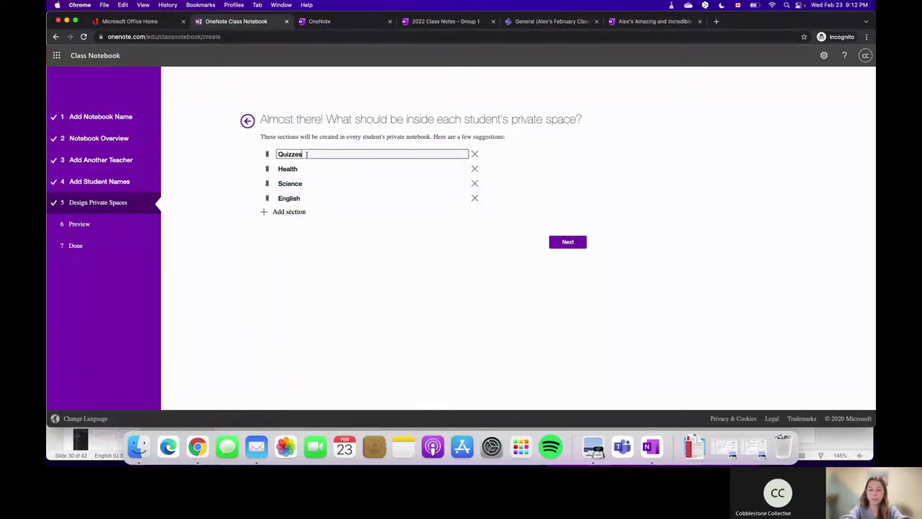
pyautogui.write('Daily Thoughts')
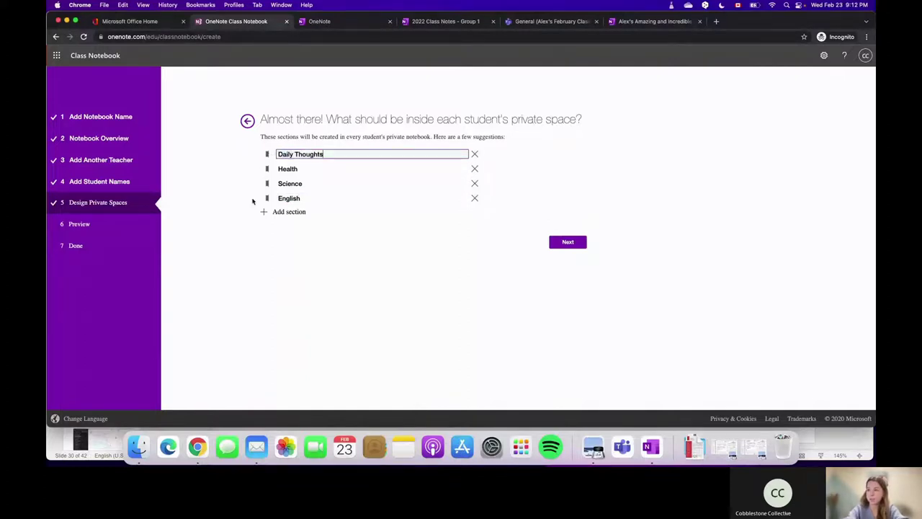
pyautogui.write(' and')
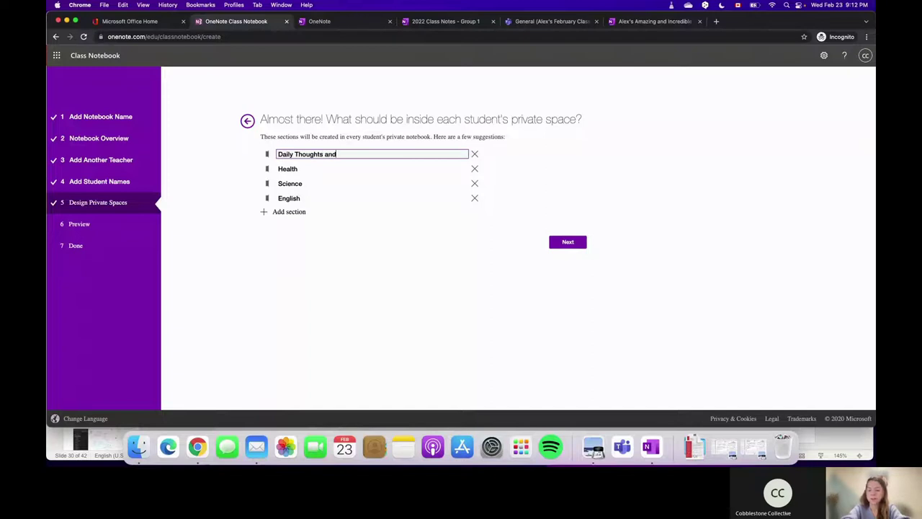
pyautogui.write(' Reflections')
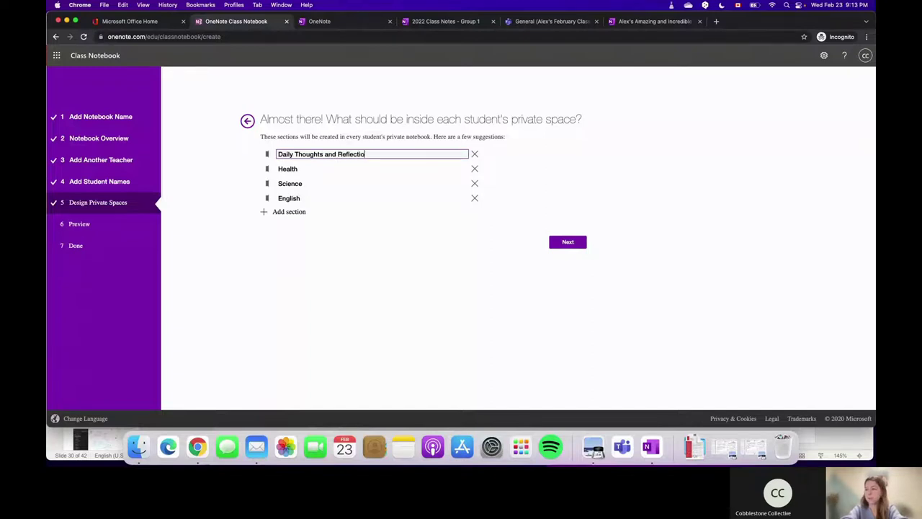
# Add a Homework section at the end of the list and proceed to the notebook preview
pyautogui.click(295, 212)
pyautogui.write('Homework')
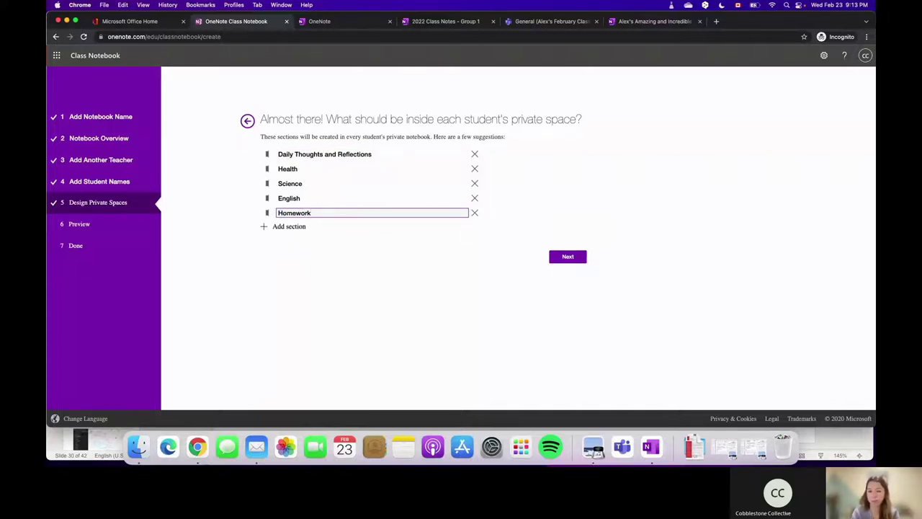
pyautogui.click(343, 294)
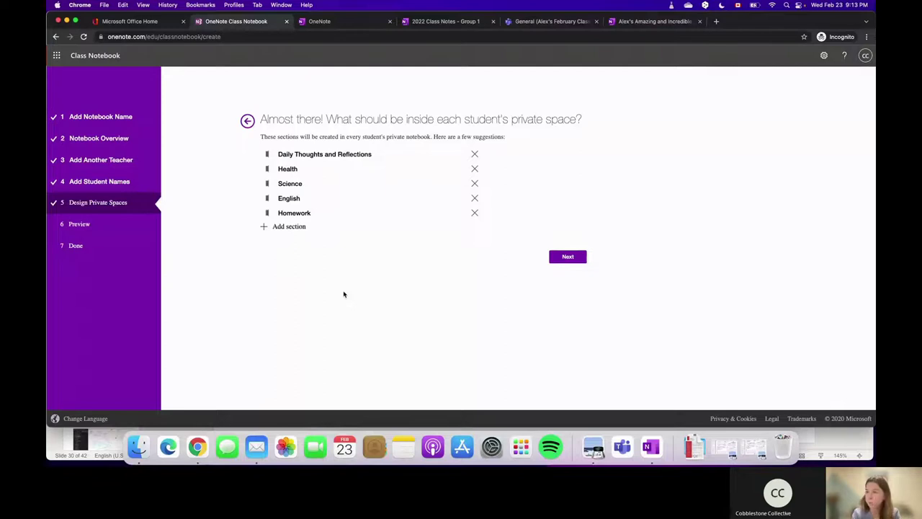
pyautogui.click(580, 257)
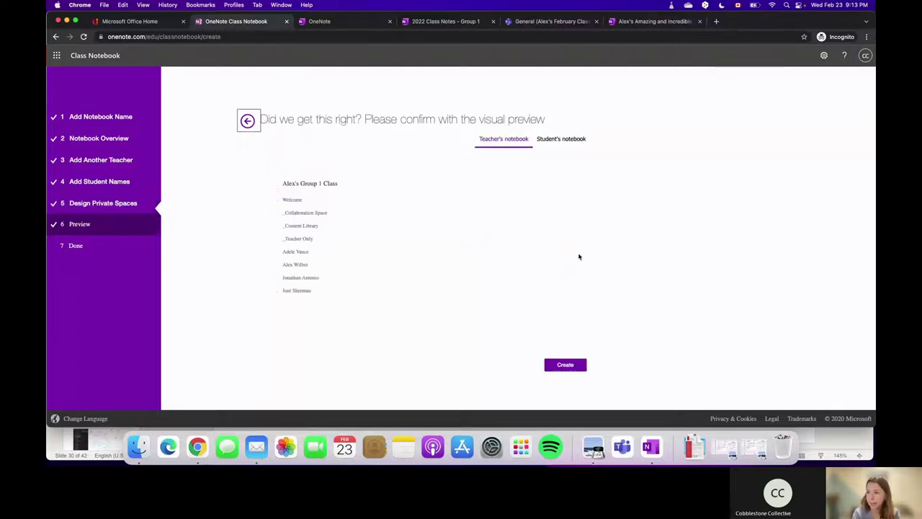
# Create the class notebook after checking the teacher's and student's previews, and open it in OneNote Online
pyautogui.click(316, 267)
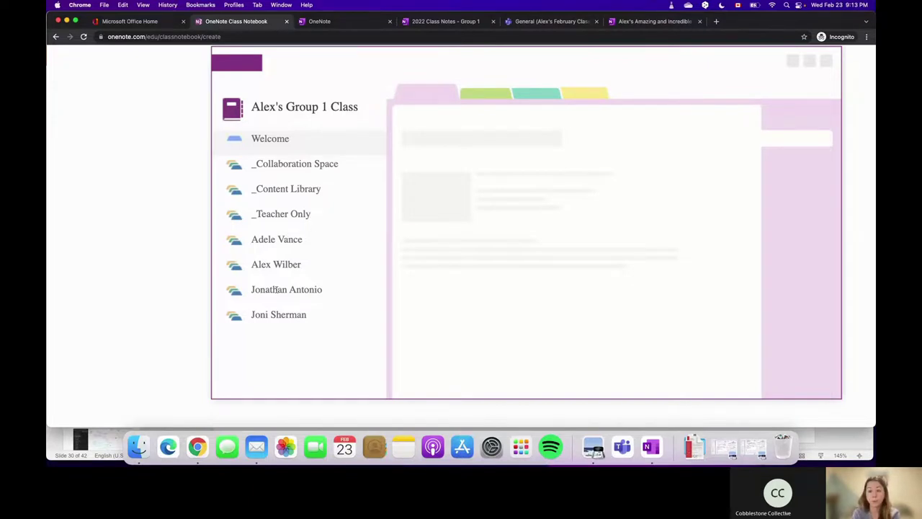
pyautogui.click(282, 334)
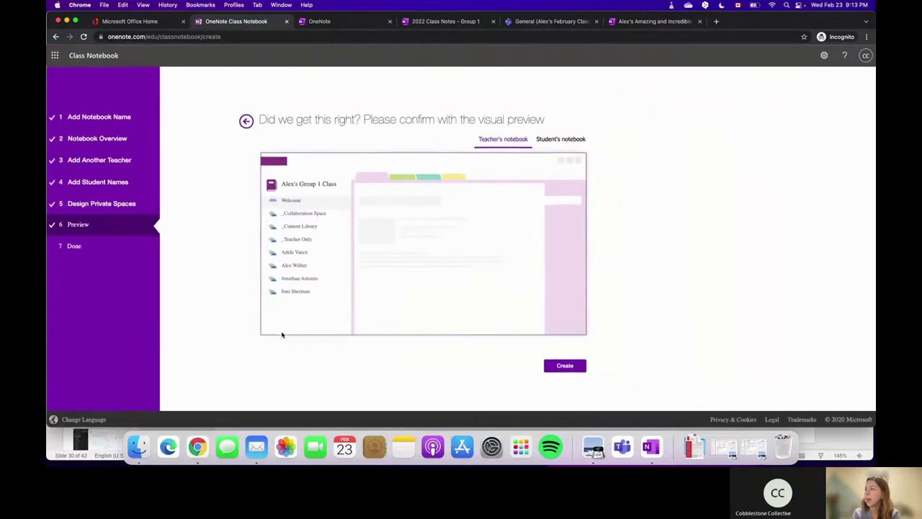
pyautogui.click(555, 140)
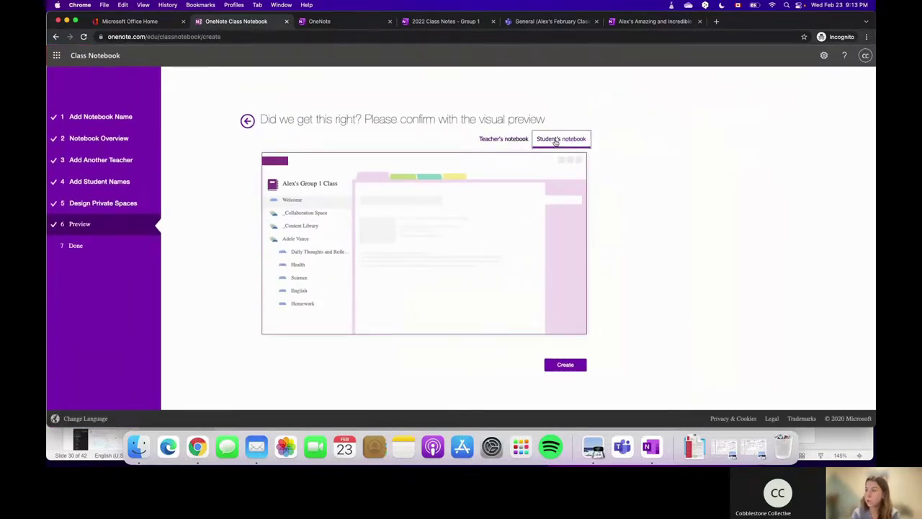
pyautogui.click(574, 368)
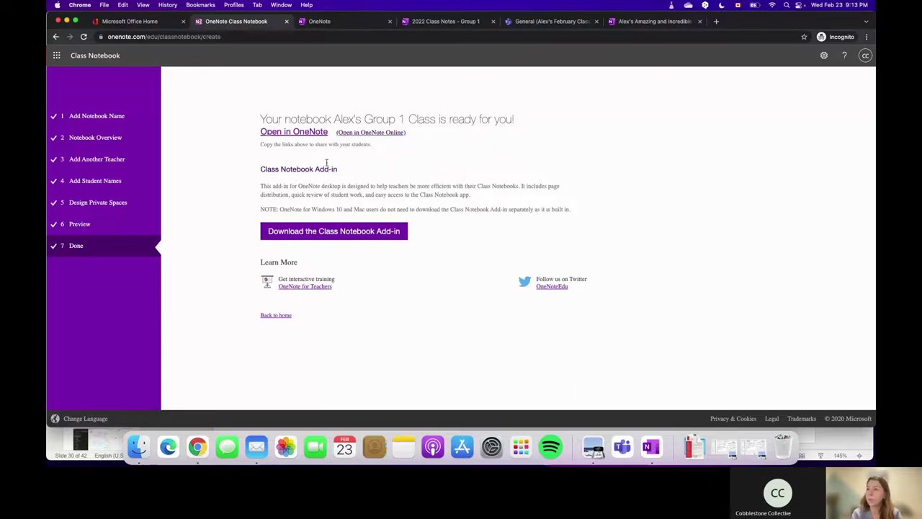
pyautogui.click(374, 134)
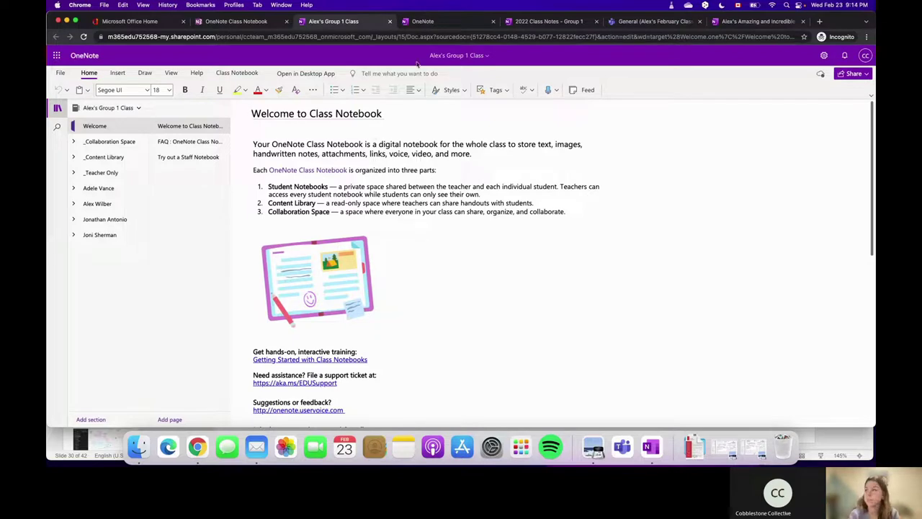
# Switch to Microsoft Teams, view the February class's General channel, and return to its Class Notebook page
pyautogui.click(639, 26)
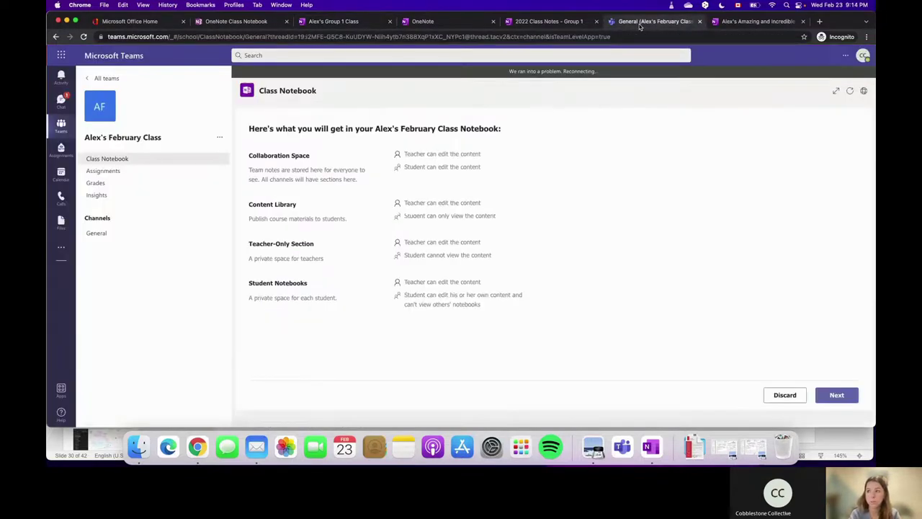
pyautogui.click(101, 237)
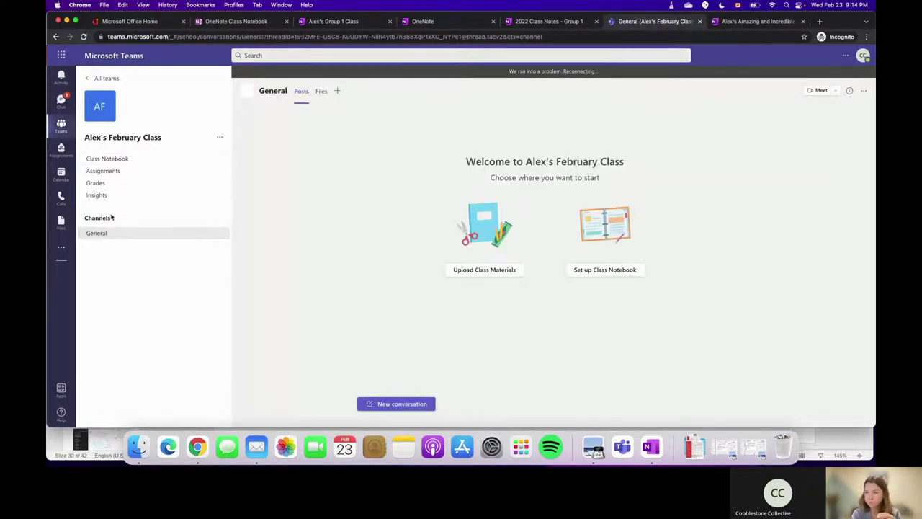
pyautogui.click(116, 162)
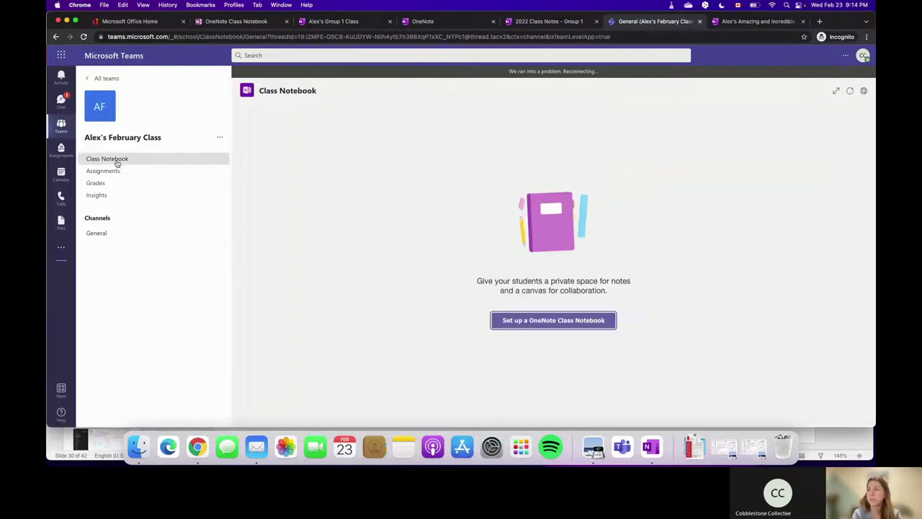
# Create a blank OneNote class notebook for the February class, keeping the suggested Handouts, Class Notes, Homework and Quizzes sections
pyautogui.click(570, 323)
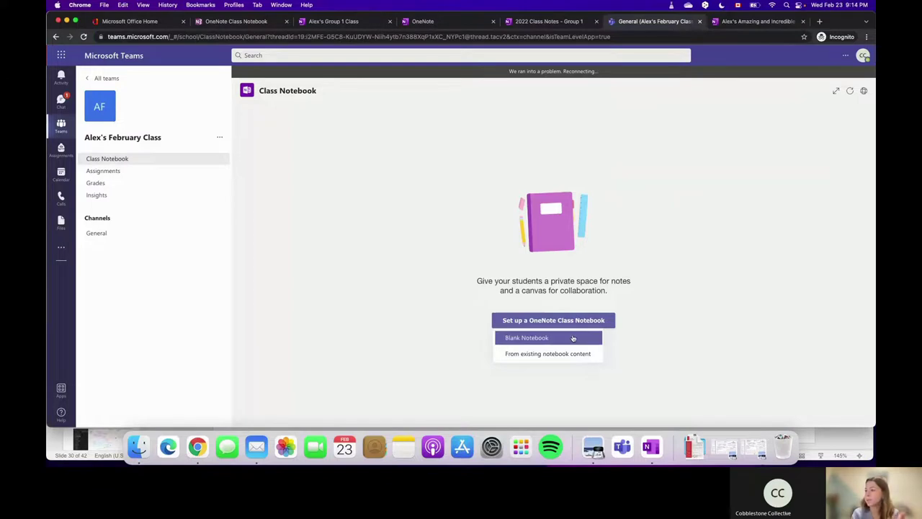
pyautogui.click(572, 337)
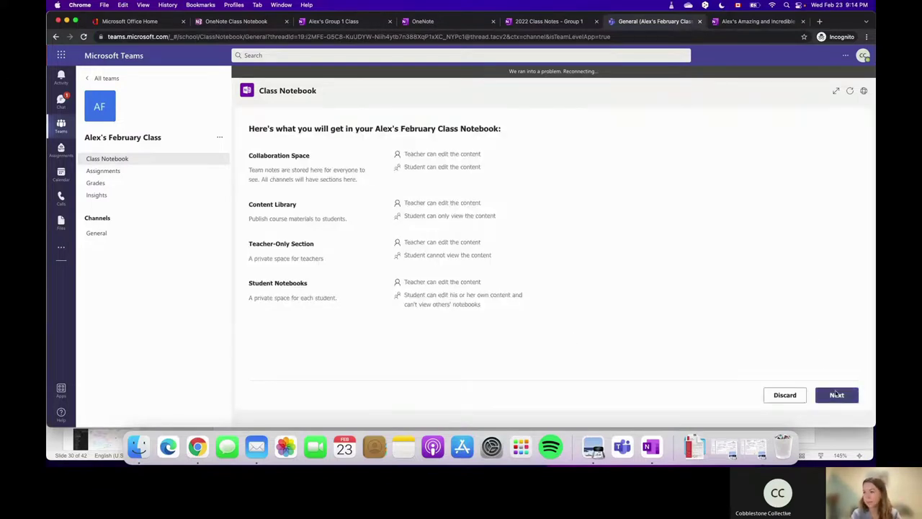
pyautogui.click(836, 394)
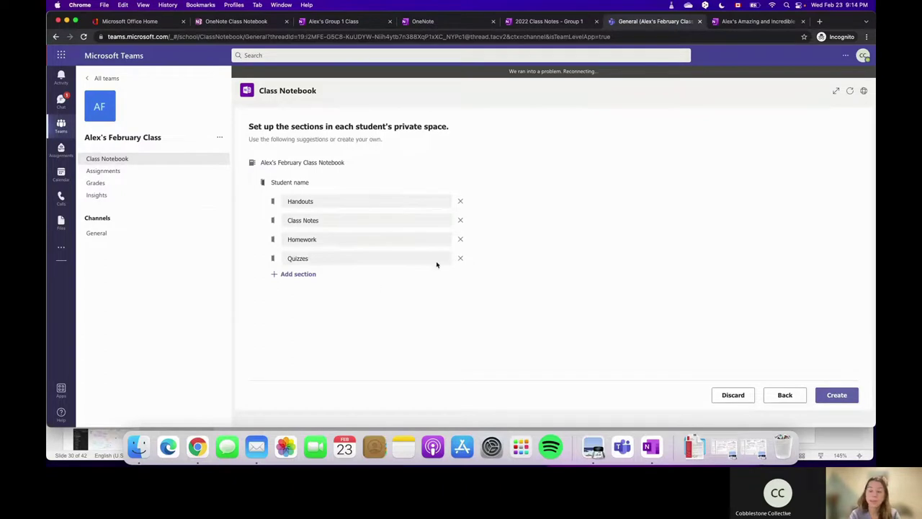
pyautogui.click(836, 394)
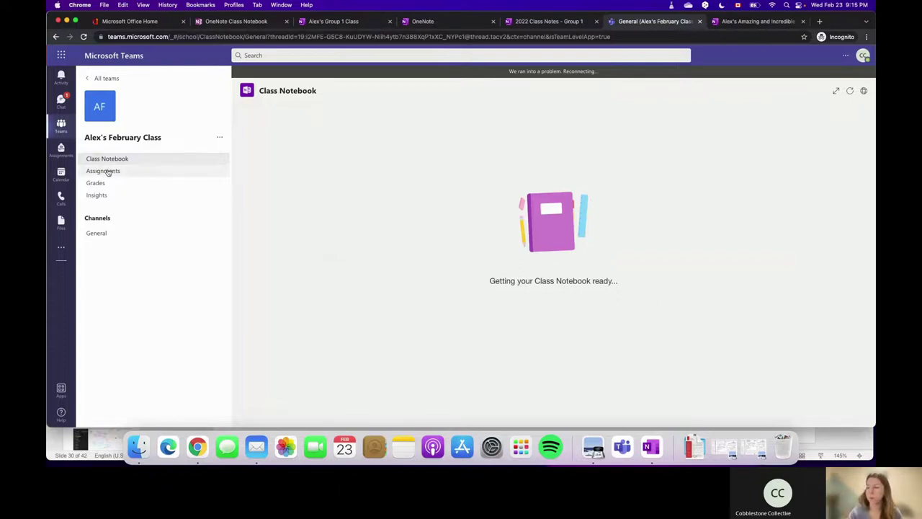
# Return to the Group 1 class notebook in OneNote and look through the welcome and FAQ pages of its Welcome section
pyautogui.click(309, 22)
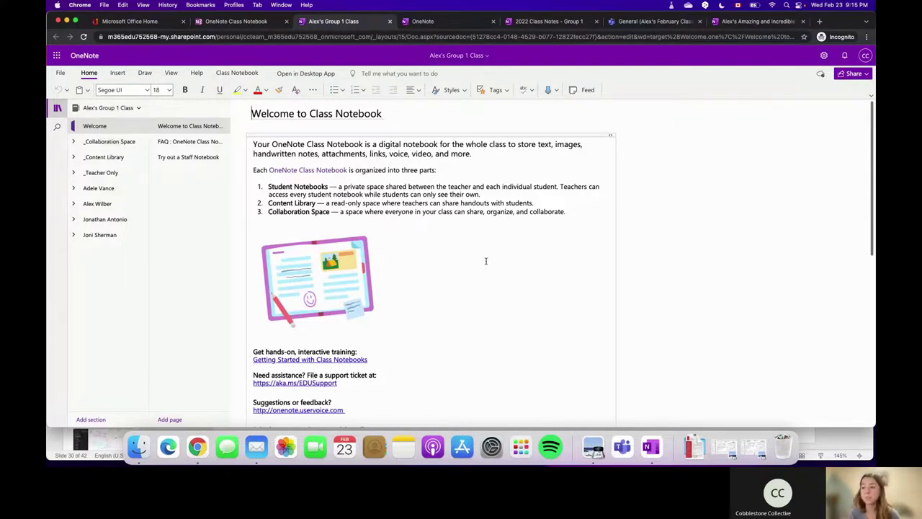
pyautogui.scroll(-1, 485, 260)
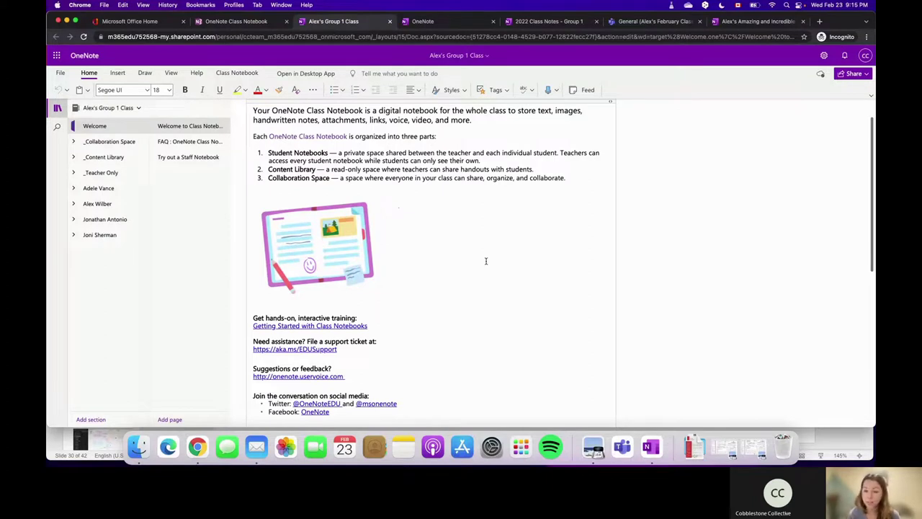
pyautogui.click(204, 142)
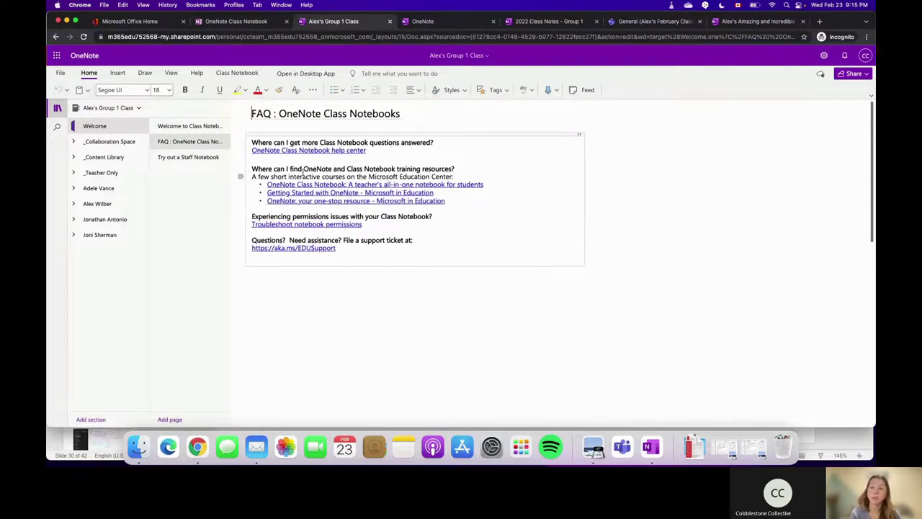
pyautogui.click(215, 126)
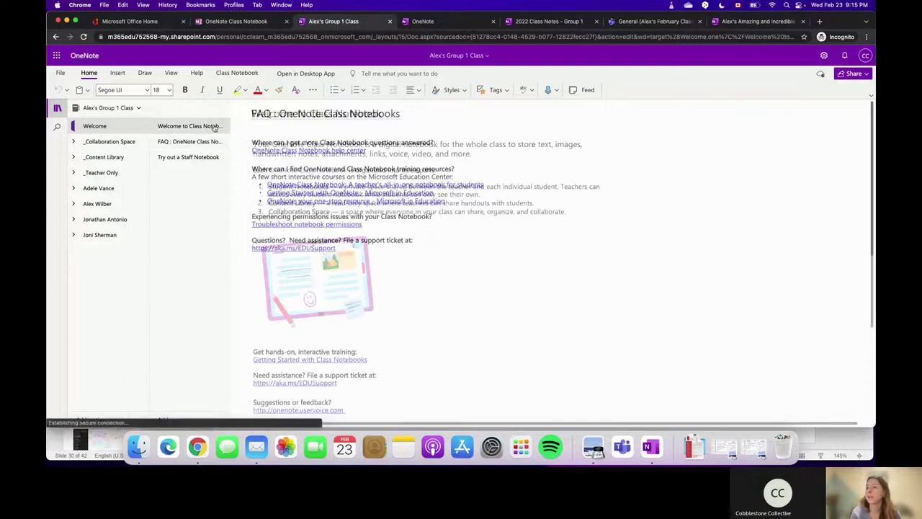
pyautogui.scroll(-4, 351, 242)
pyautogui.scroll(4, 351, 241)
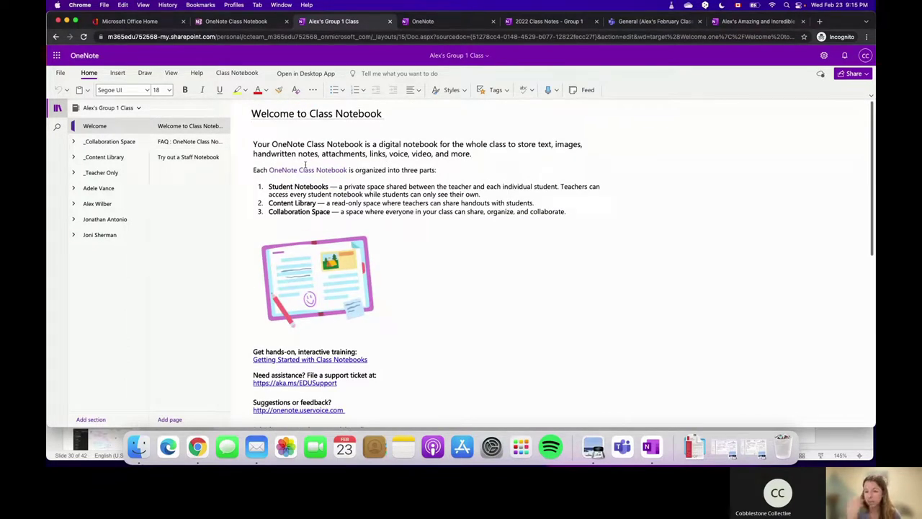
# Look through the introductory pages of the Collaboration Space, Content Library and Teacher Only groups, and expand the first student's section group
pyautogui.click(86, 143)
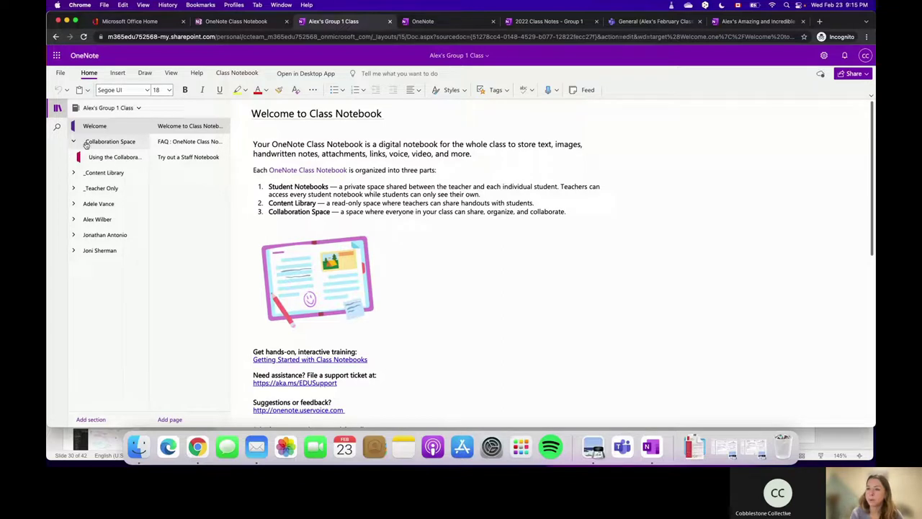
pyautogui.click(105, 157)
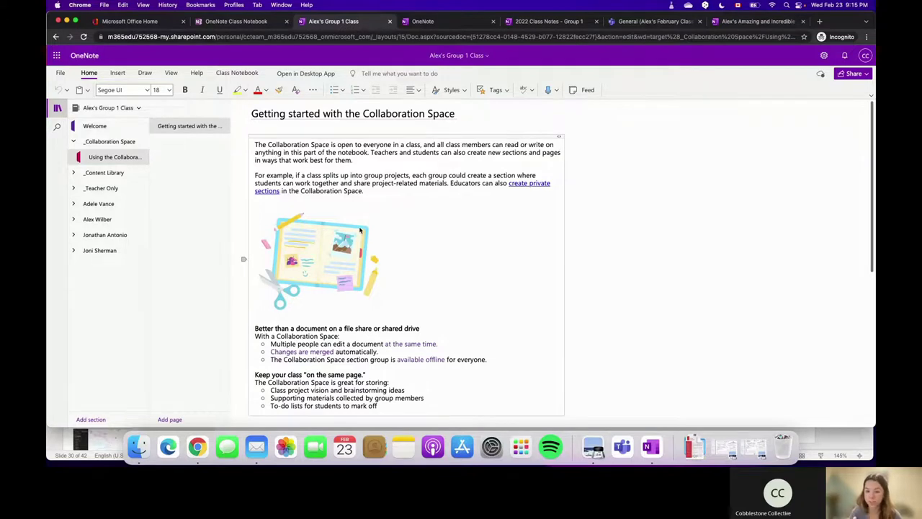
pyautogui.click(76, 174)
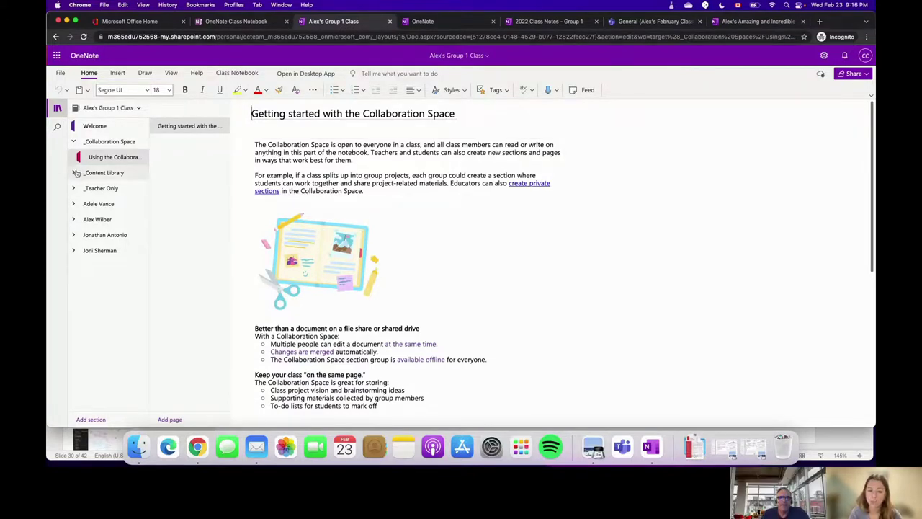
pyautogui.click(101, 188)
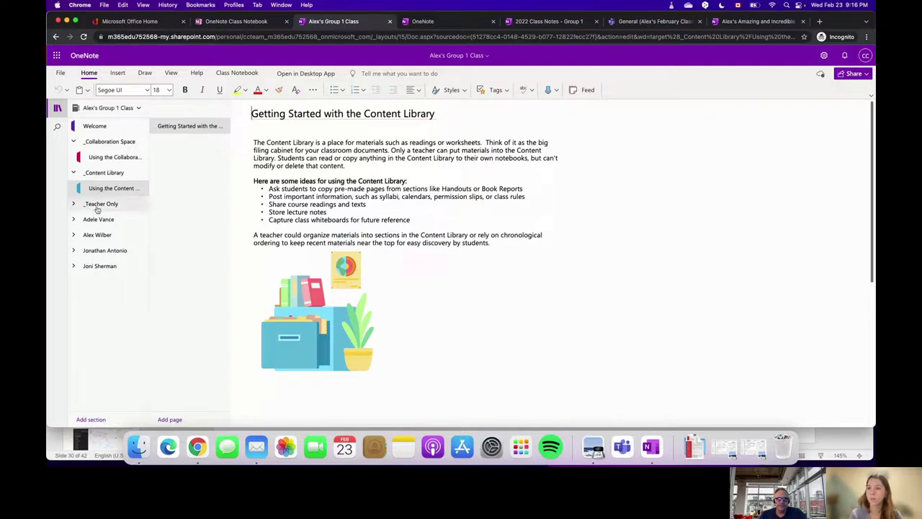
pyautogui.click(98, 205)
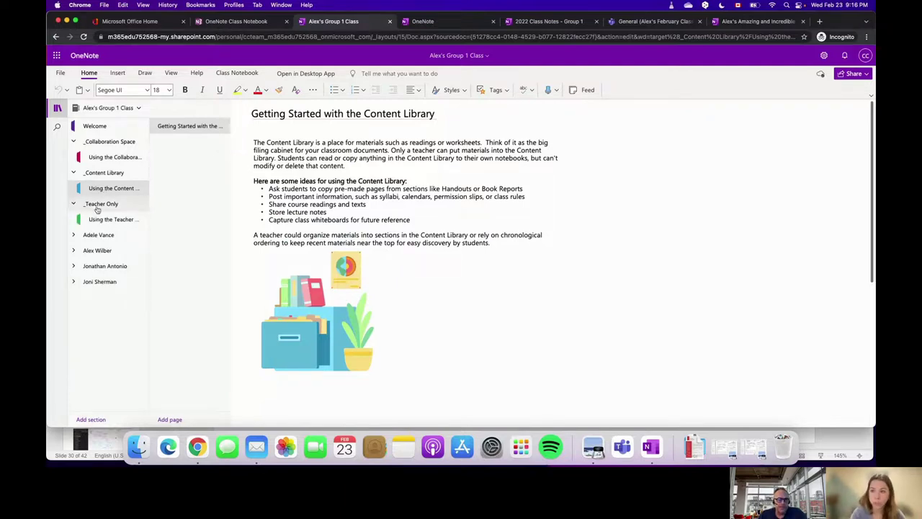
pyautogui.click(104, 220)
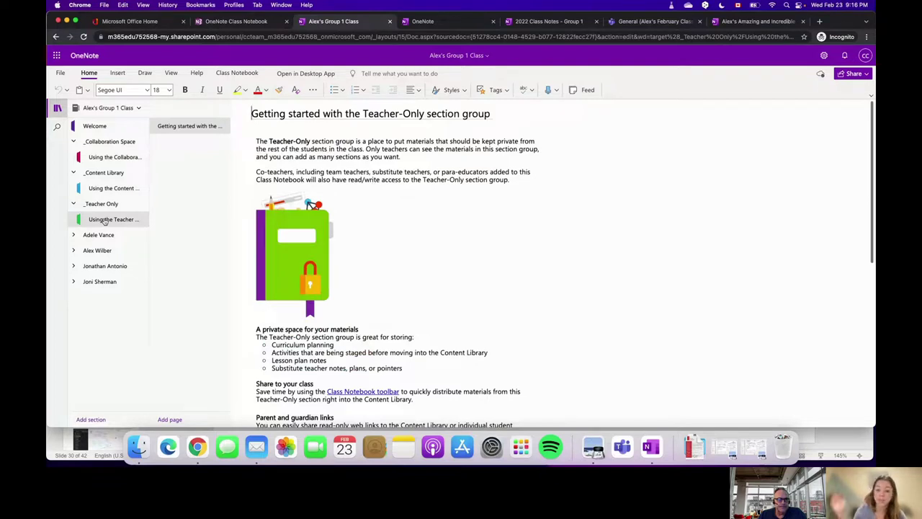
pyautogui.click(110, 235)
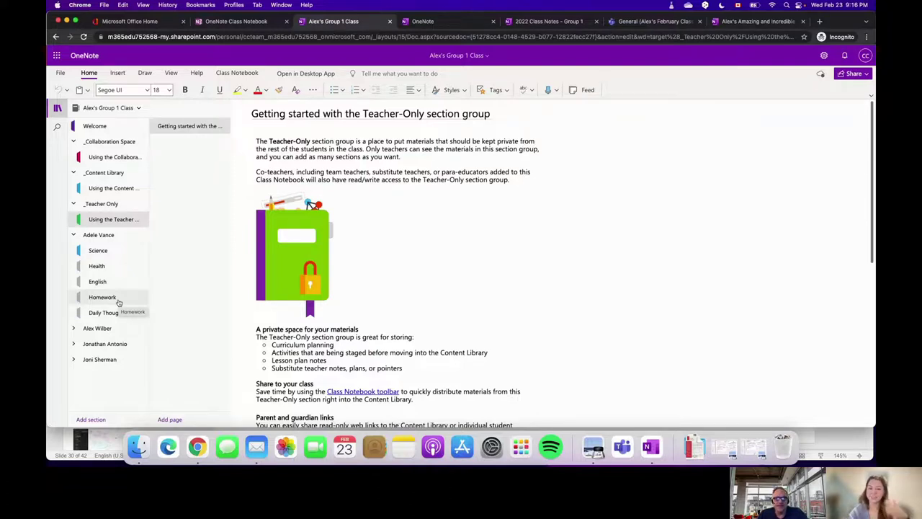
# Return to the Welcome section, check which options are available for it, and look over its Welcome to Class Notebook page
pyautogui.click(98, 126)
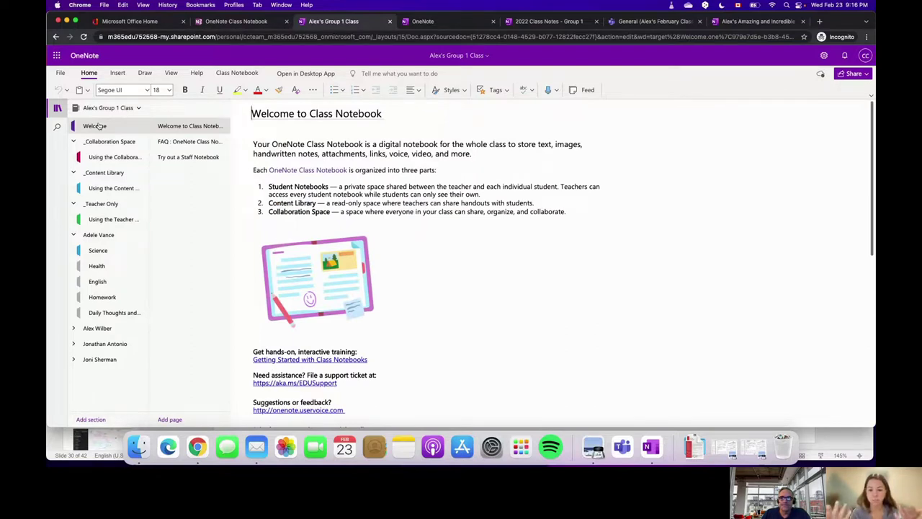
pyautogui.rightClick(98, 126)
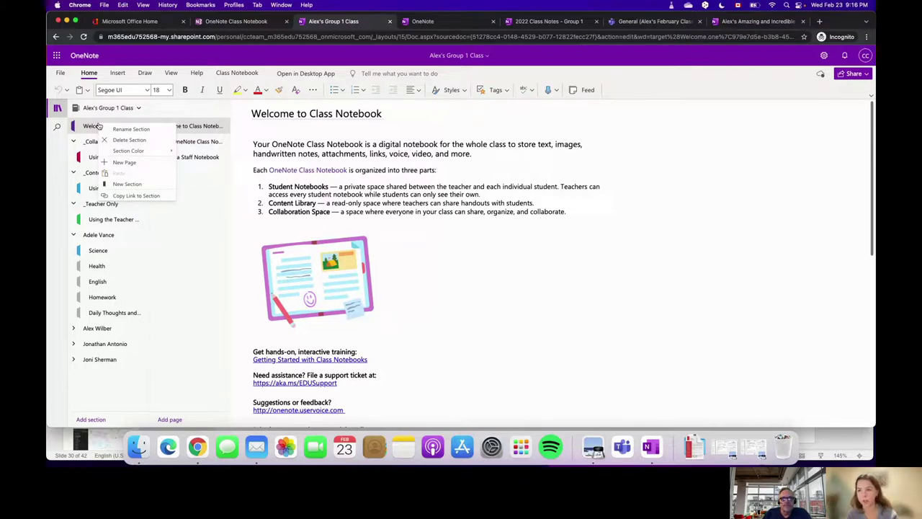
pyautogui.click(687, 290)
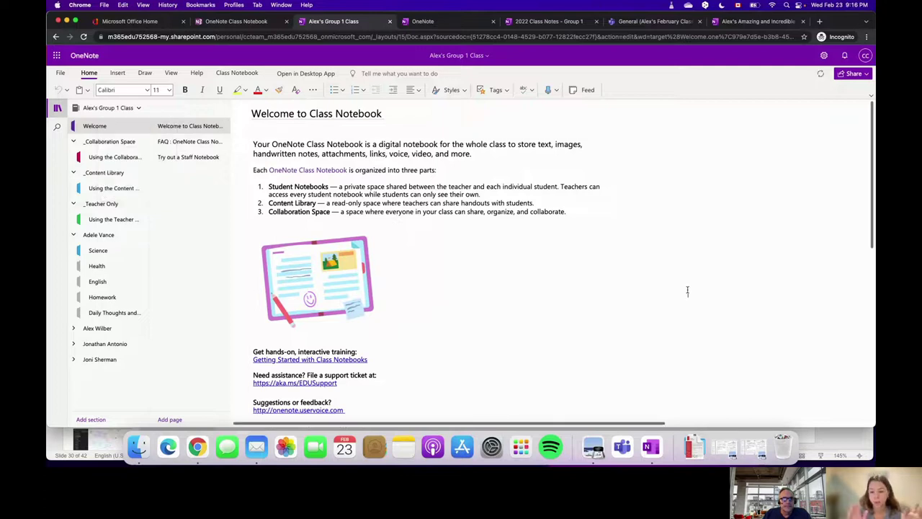
pyautogui.scroll(-1, 282, 329)
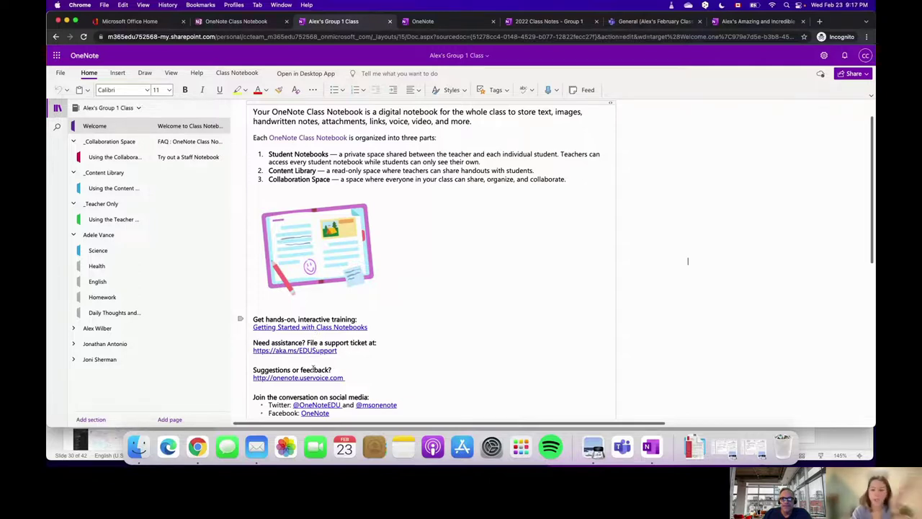
pyautogui.scroll(2, 313, 369)
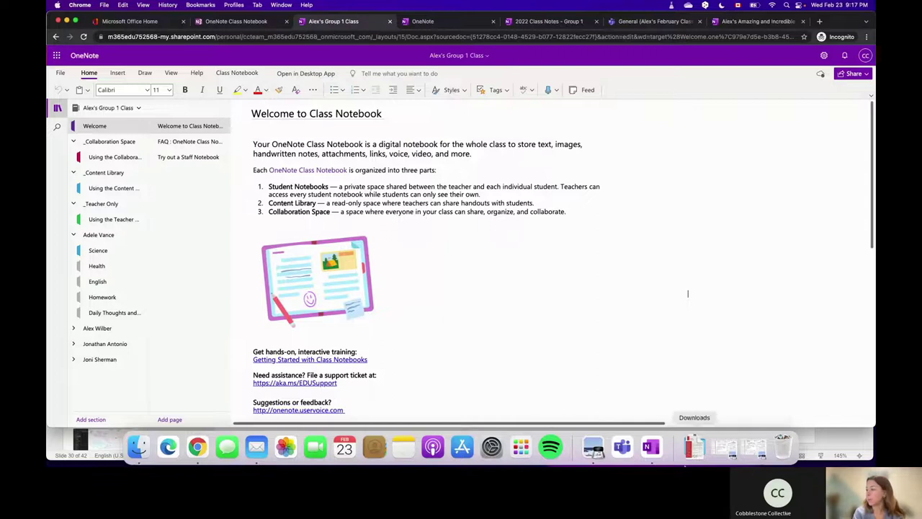
# Switch to the PowerPoint presentation about setting up a class notebook and start its slide show
pyautogui.press('super+grave')
pyautogui.click(820, 455)
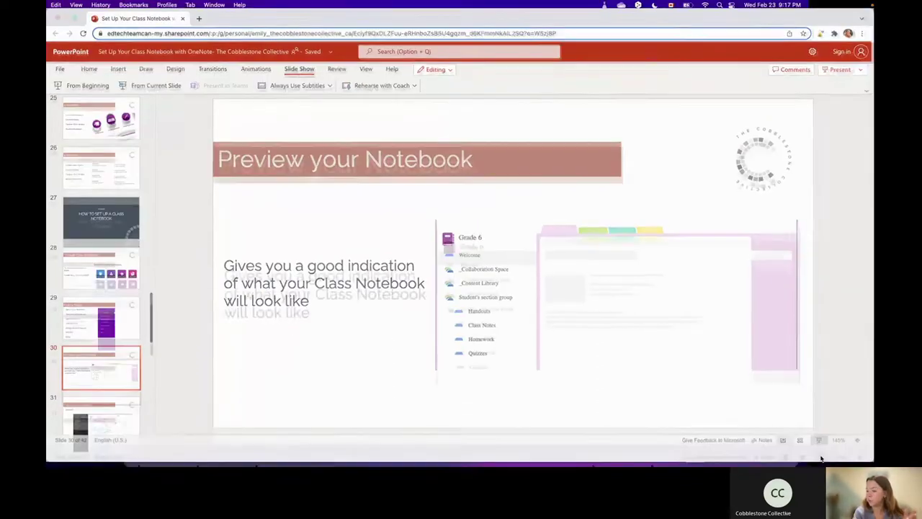
pyautogui.click(821, 458)
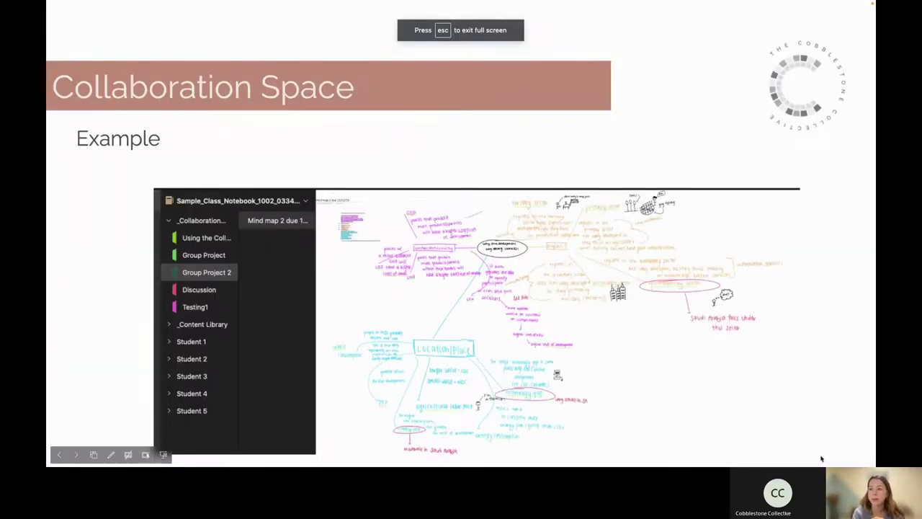
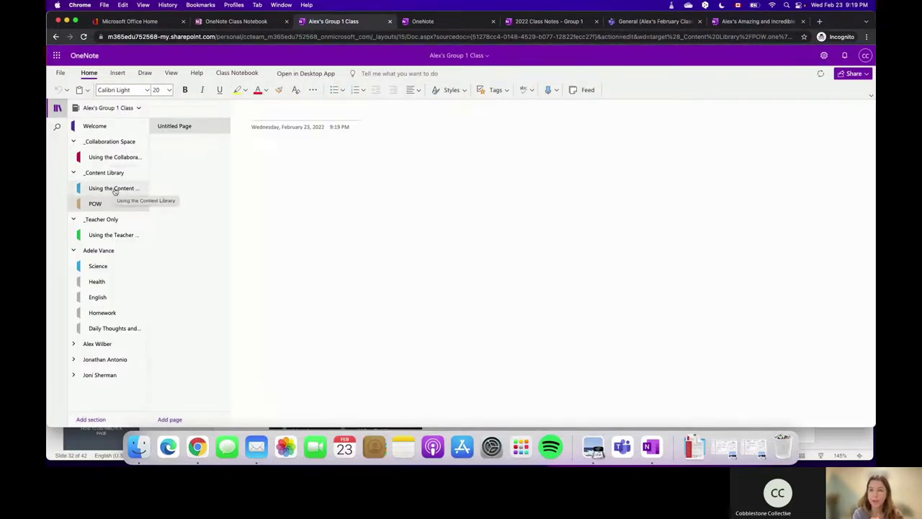
# Title the new POW page "Week Feb 21" and write "Yesterday it was -25 and today it is -15" in its body
pyautogui.write('Week Feb 21')
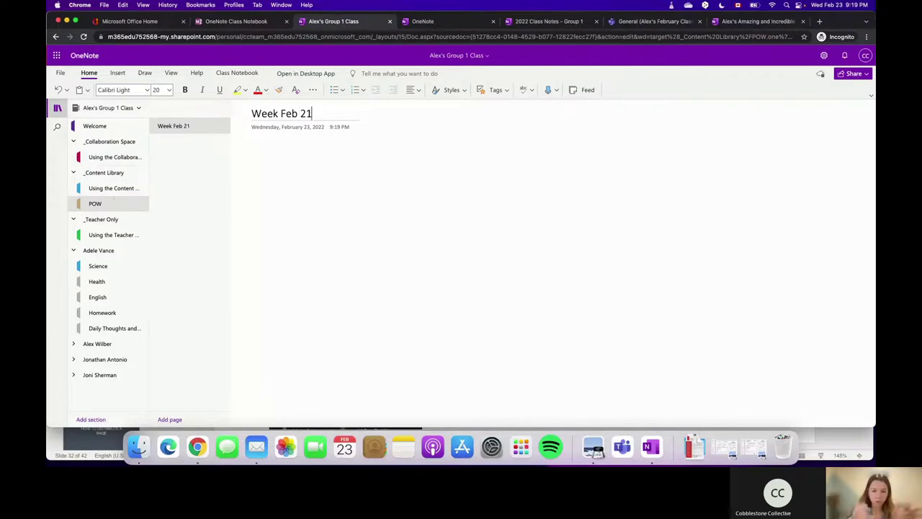
pyautogui.press('Return')
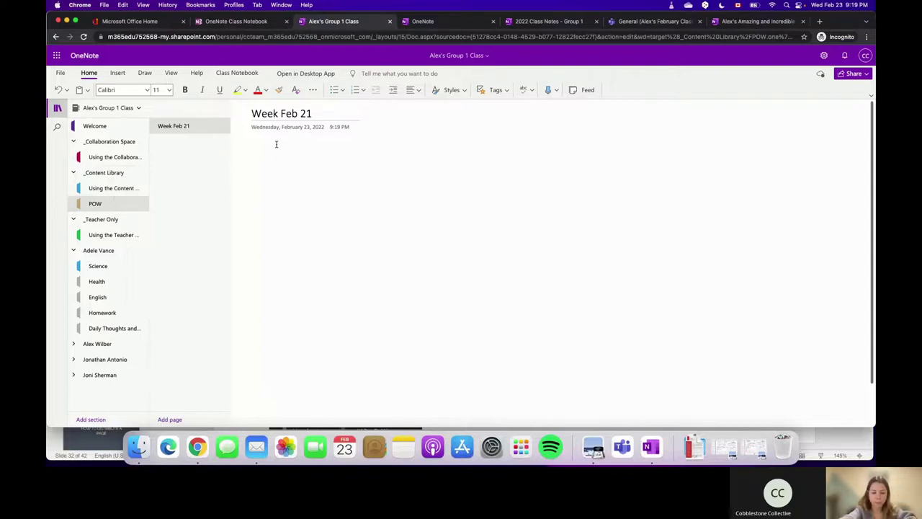
pyautogui.write('Yesterday')
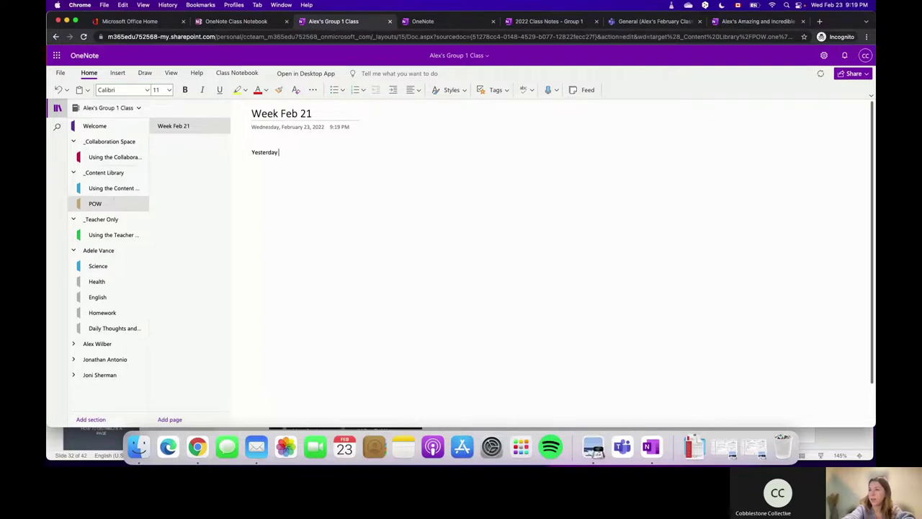
pyautogui.write(' it was -25 and today it is')
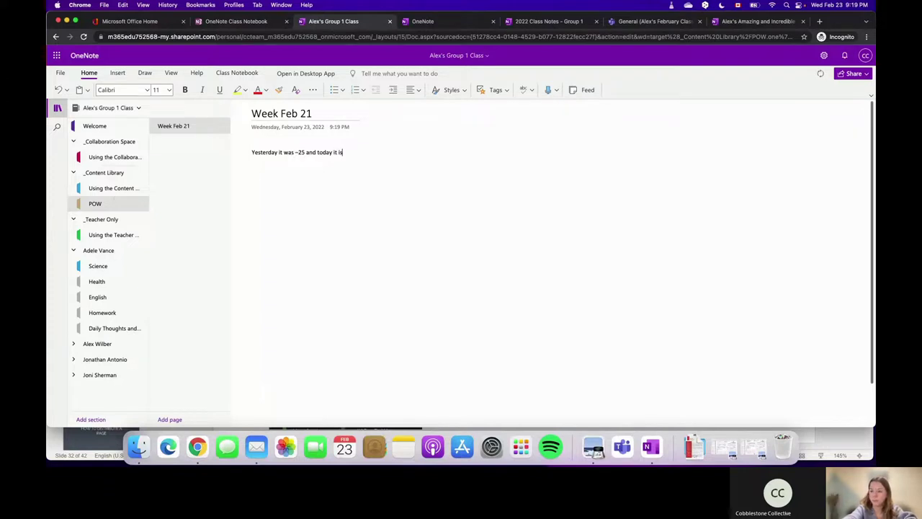
pyautogui.write(' -15')
pyautogui.press('Return')
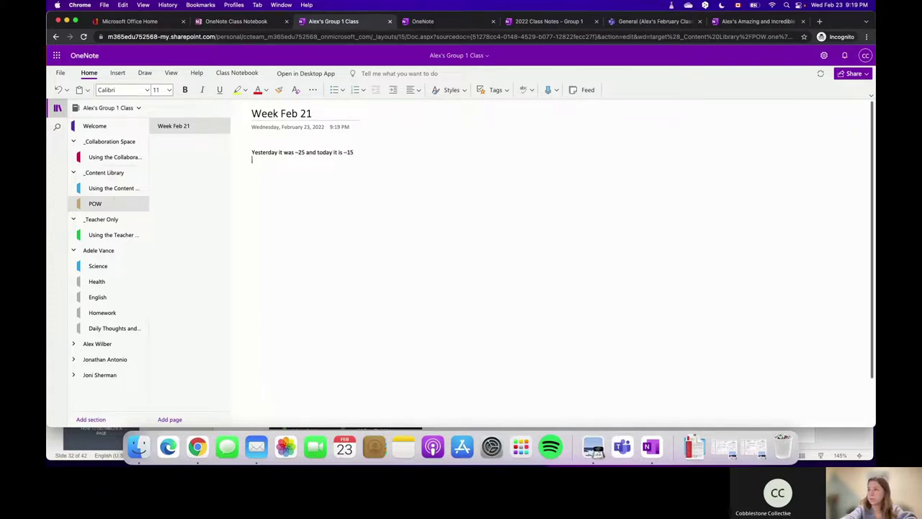
# Add the questions "What is the difference in temperature between yesterday and today?" and "Is it warmer or colder today compared to yesterday?"
pyautogui.write('What is the difference')
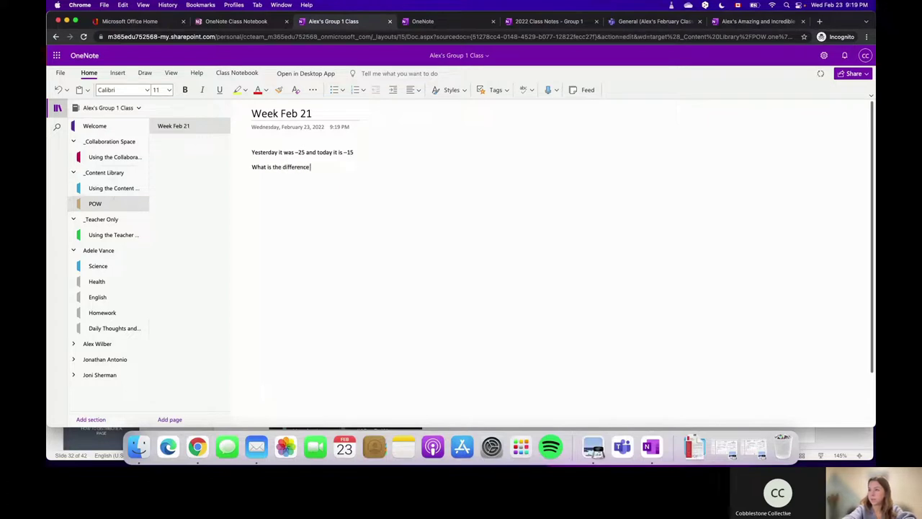
pyautogui.write(' in temperature between yesterday and today?')
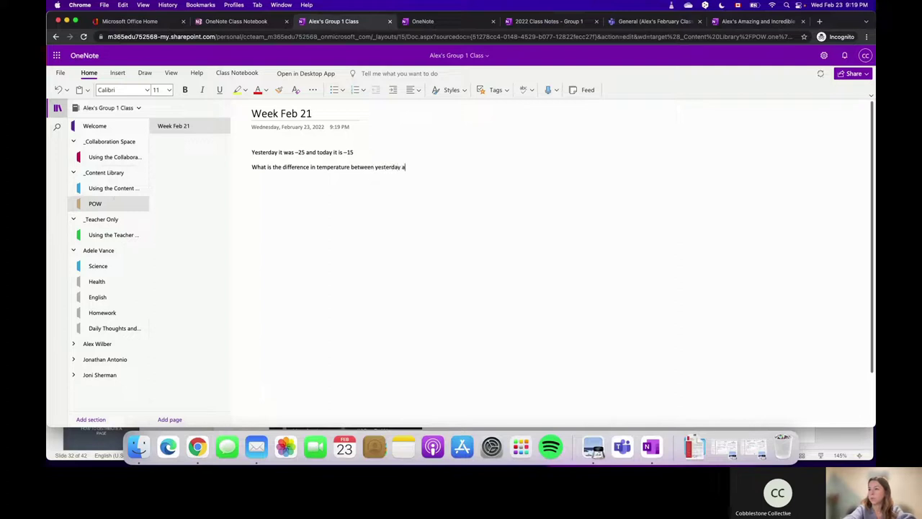
pyautogui.press('Return')
pyautogui.write('Is it warmer or colder today compr')
pyautogui.press('BackSpace')
pyautogui.write('are')
pyautogui.press('BackSpace')
pyautogui.press('BackSpace')
pyautogui.press('BackSpace')
pyautogui.press('BackSpace')
pyautogui.write('pared to yesterday?')
pyautogui.press('Return')
pyautogui.write('Ind')
pyautogui.press('BackSpace')
pyautogui.write('creas')
pyautogui.press('BackSpace')
pyautogui.press('BackSpace')
pyautogui.press('BackSpace')
pyautogui.press('BackSpace')
pyautogui.press('BackSpace')
pyautogui.press('BackSpace')
pyautogui.press('BackSpace')
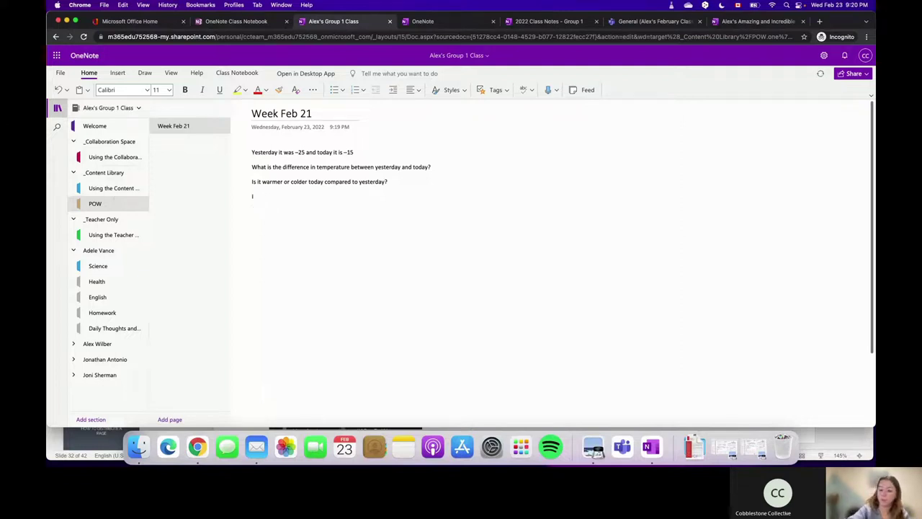
pyautogui.click(481, 90)
pyautogui.click(486, 123)
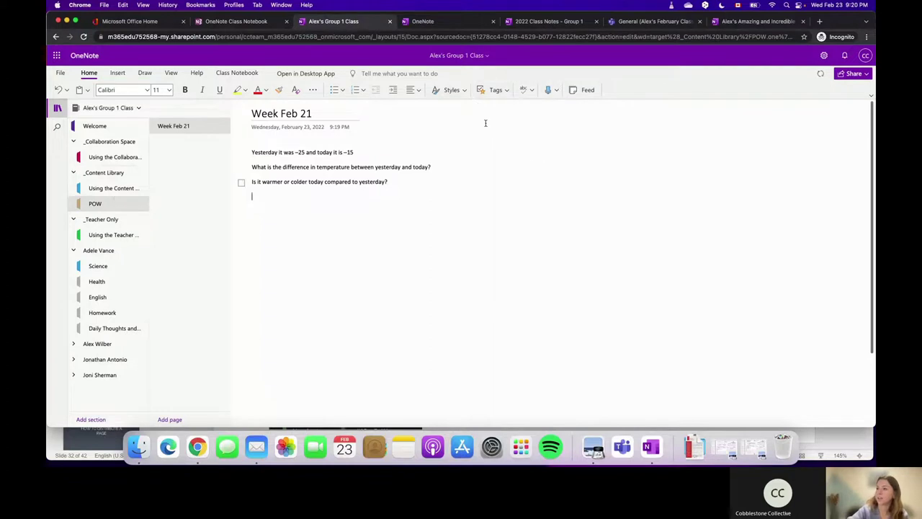
# Write "Include a drawing to demonstrate your understanding" below the questions and mark it with a to-do checkbox tag
pyautogui.click(264, 204)
pyautogui.write('Include a drwa')
pyautogui.press('BackSpace')
pyautogui.press('BackSpace')
pyautogui.write('aw')
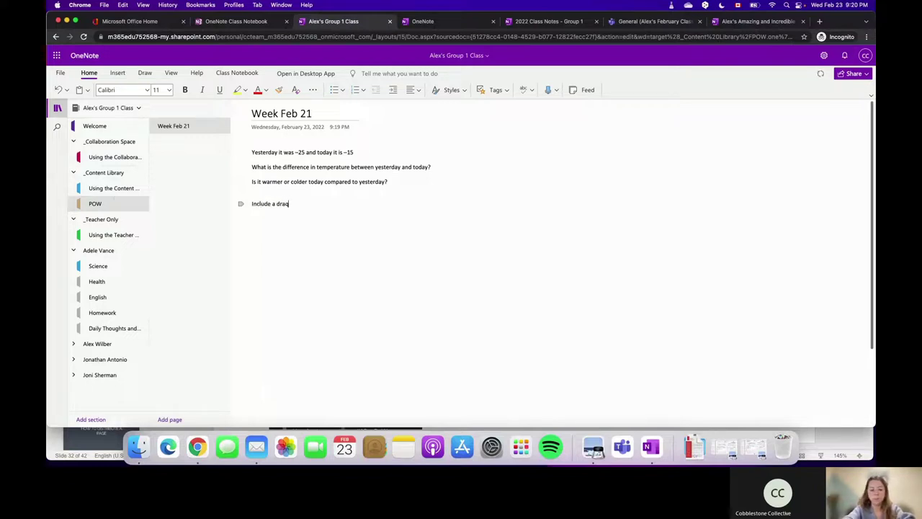
pyautogui.write('inf to')
pyautogui.press('BackSpace')
pyautogui.write('g to demonstrate your understanding')
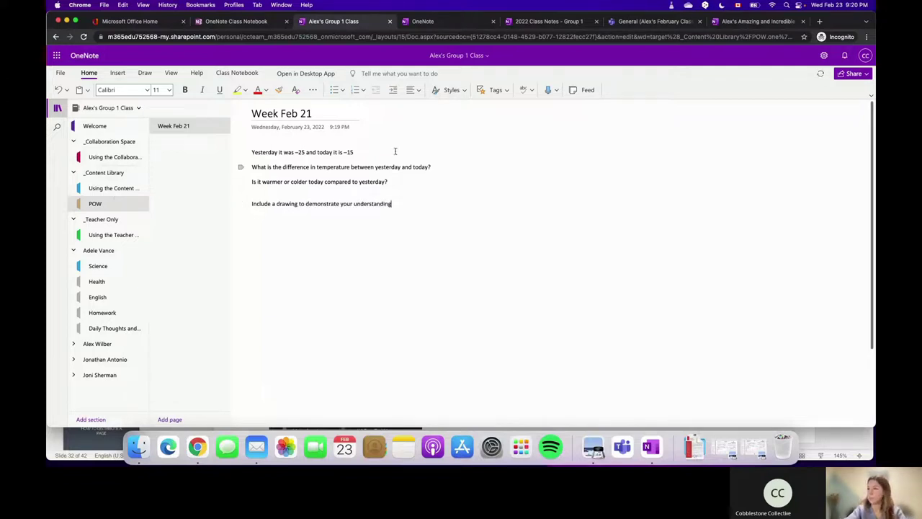
pyautogui.click(493, 89)
pyautogui.click(496, 124)
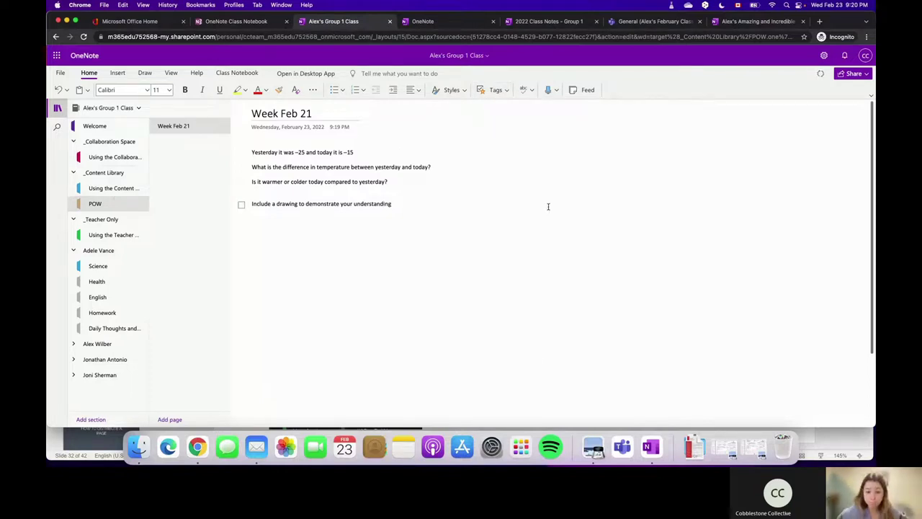
# Choose an empty spot beside the text for an online picture and search Bing for "cartoon thermometer"
pyautogui.click(549, 208)
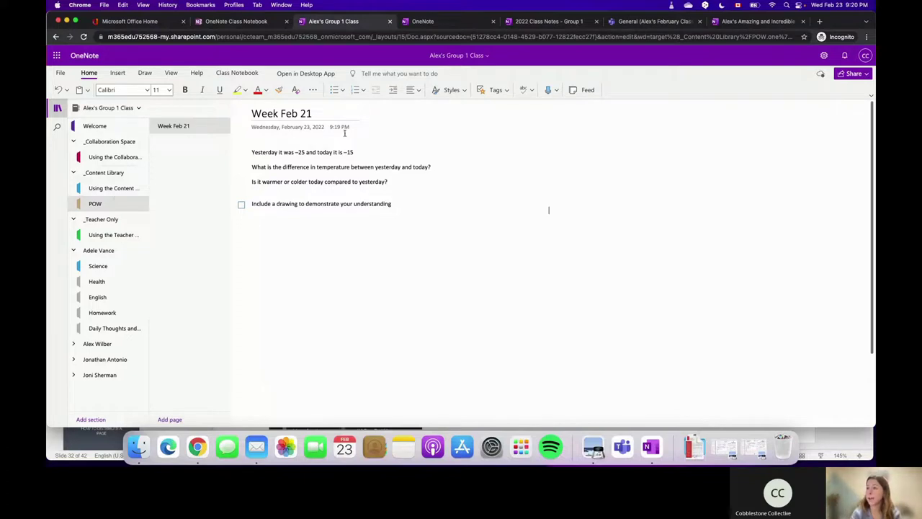
pyautogui.click(117, 73)
pyautogui.click(153, 90)
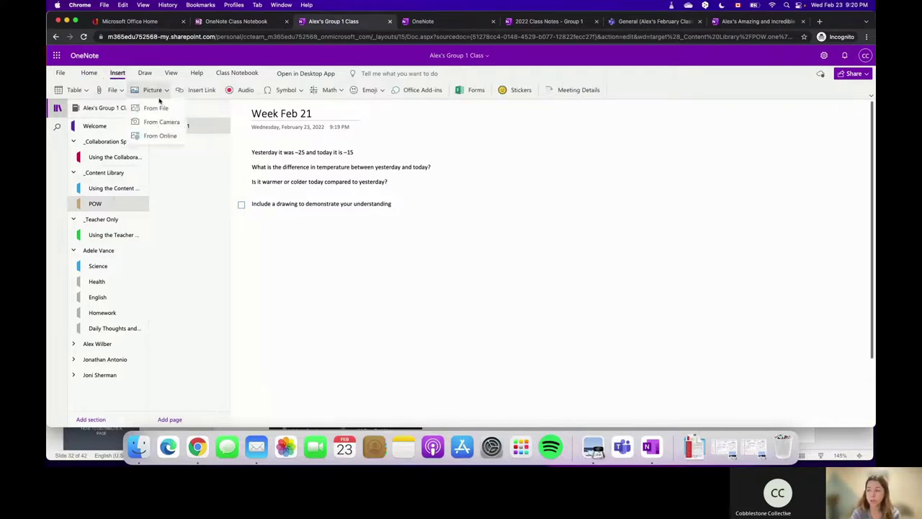
pyautogui.click(155, 134)
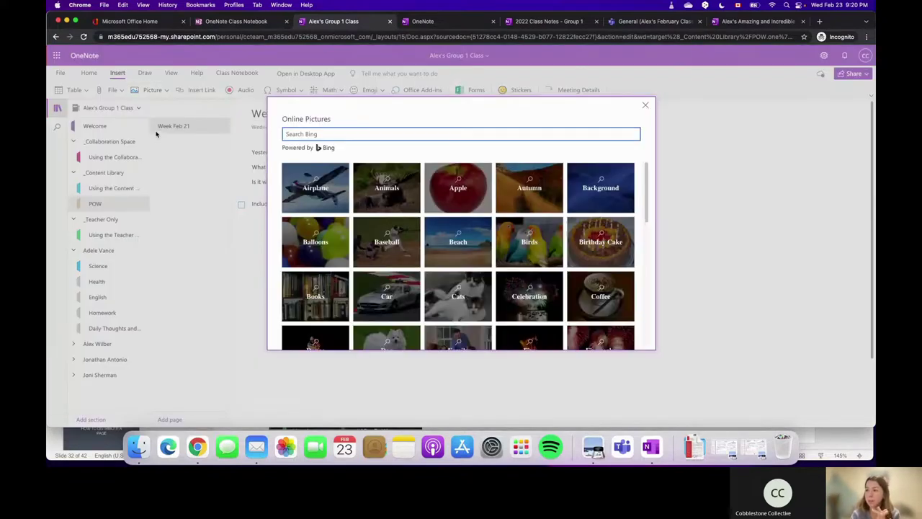
pyautogui.write('cartoon therm')
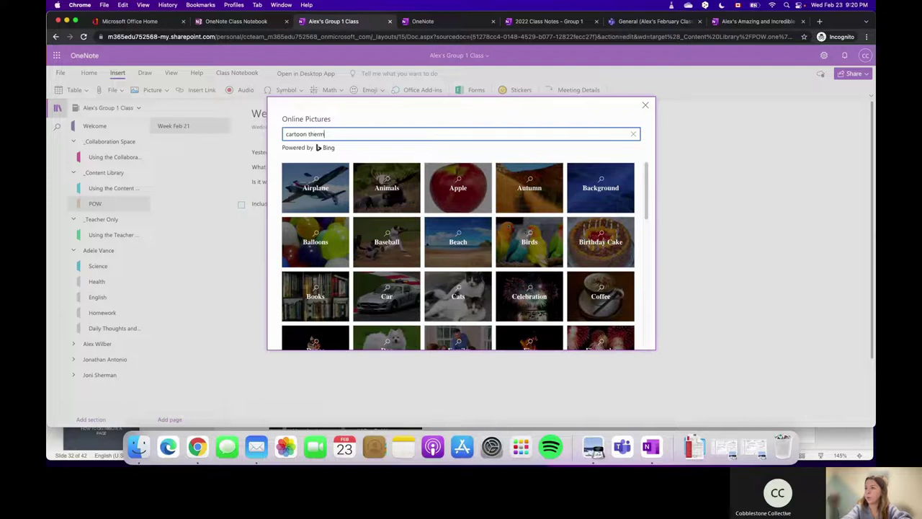
pyautogui.write('omet')
pyautogui.write('er')
pyautogui.press('Return')
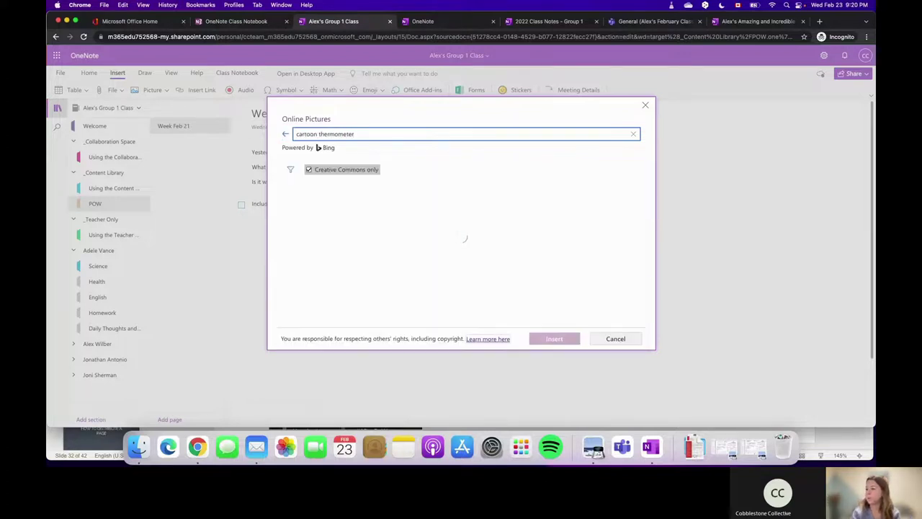
# Insert the red thermometer with the rounded black frame and move it up beside the questions
pyautogui.click(458, 216)
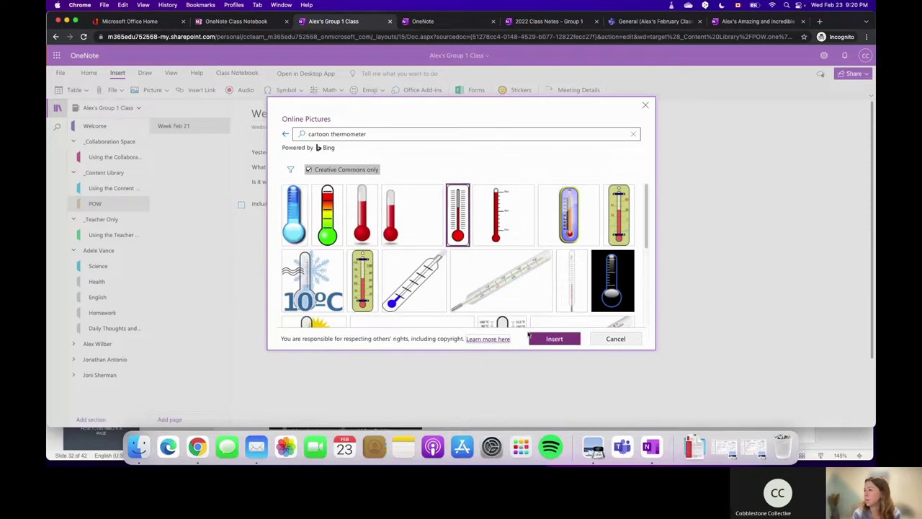
pyautogui.click(554, 339)
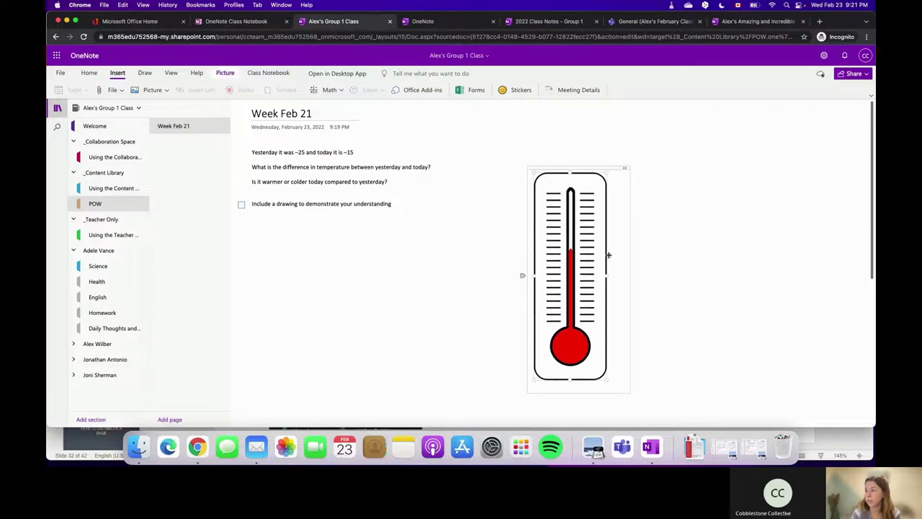
pyautogui.moveTo(560, 168); pyautogui.dragTo(497, 123)
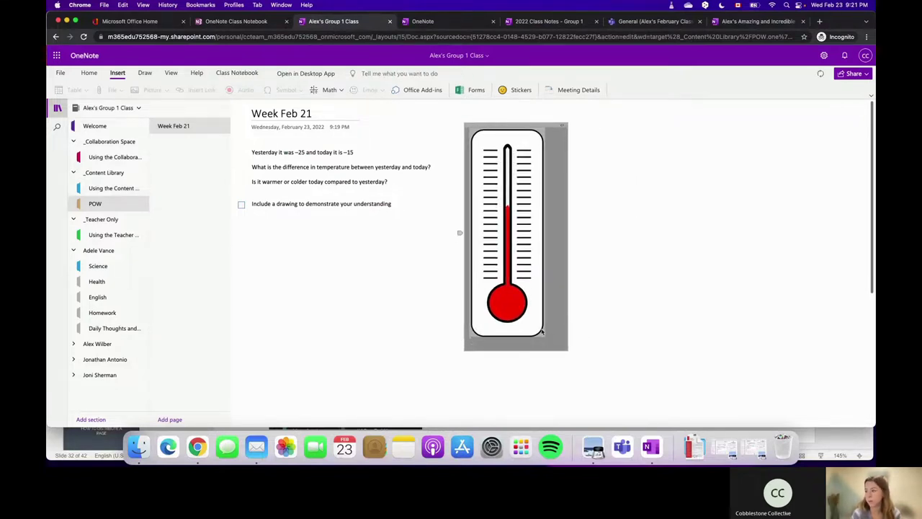
# Shrink the thermometer picture proportionally to roughly two thirds of its size and bring up the Class Notebook tools
pyautogui.moveTo(545, 334); pyautogui.dragTo(535, 259)
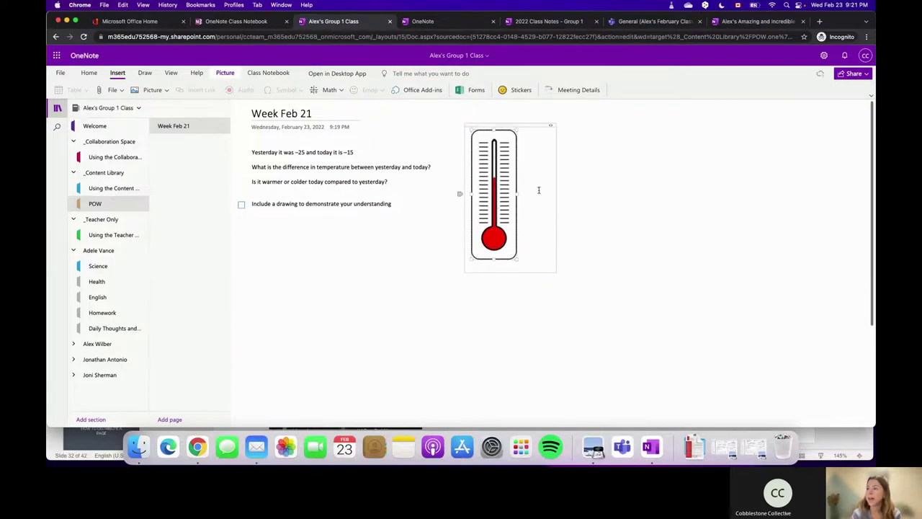
pyautogui.click(597, 208)
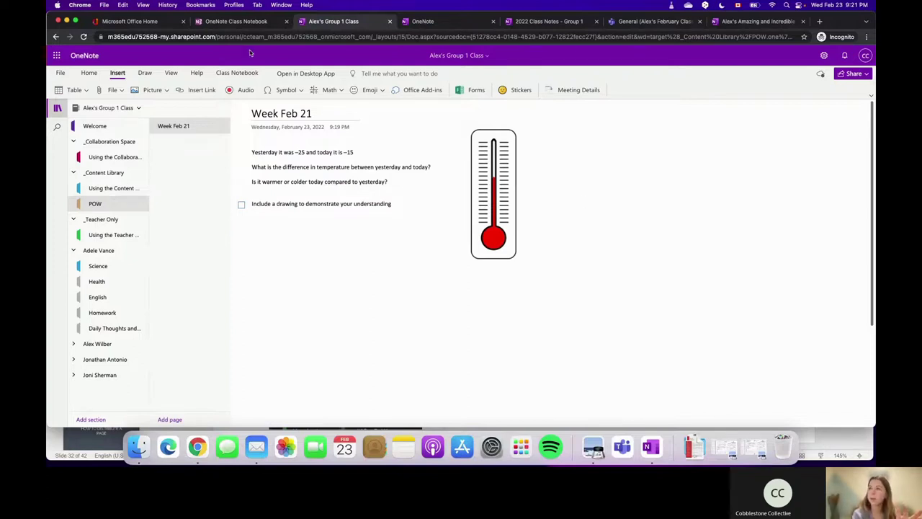
pyautogui.click(235, 75)
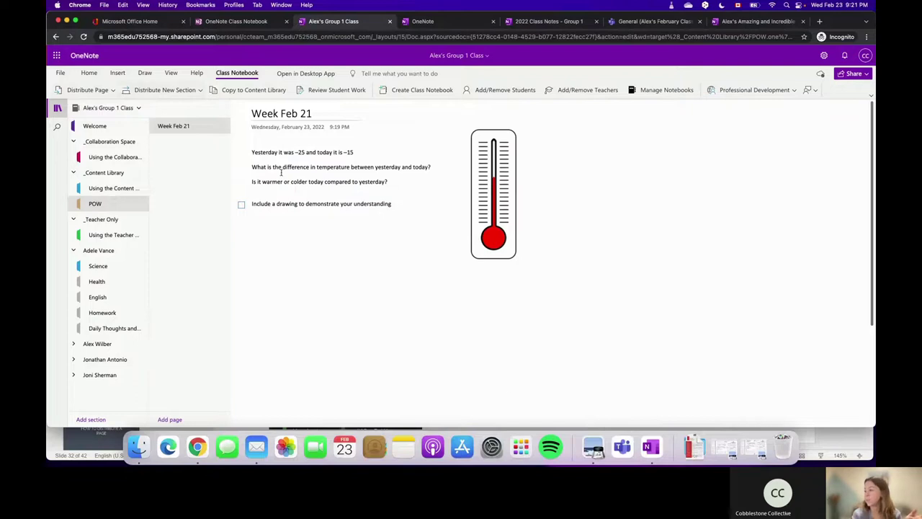
# Switch to the PowerPoint presentation, move the "Through Teams" slide up to position 30, and display the "Distributing Pages in Class Notebook" slide
pyautogui.press('super+grave')
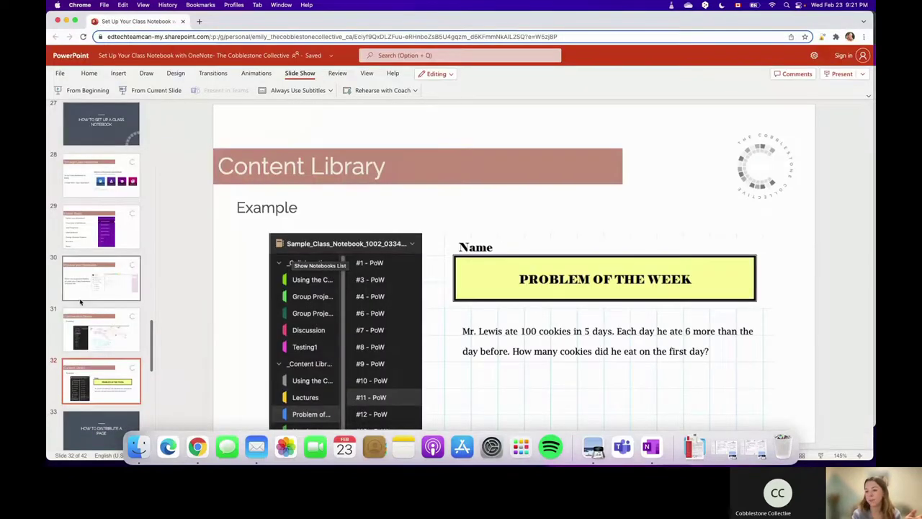
pyautogui.scroll(-3, 80, 302)
pyautogui.click(96, 315)
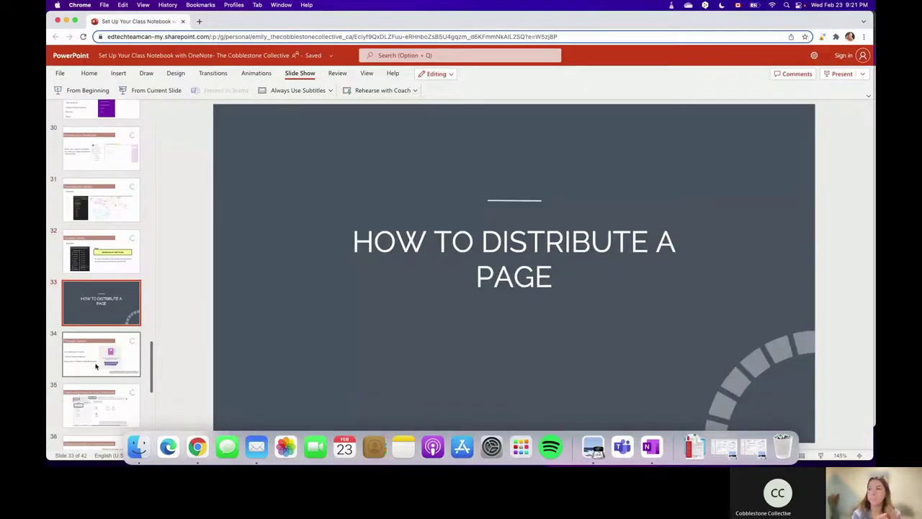
pyautogui.click(95, 364)
pyautogui.click(94, 390)
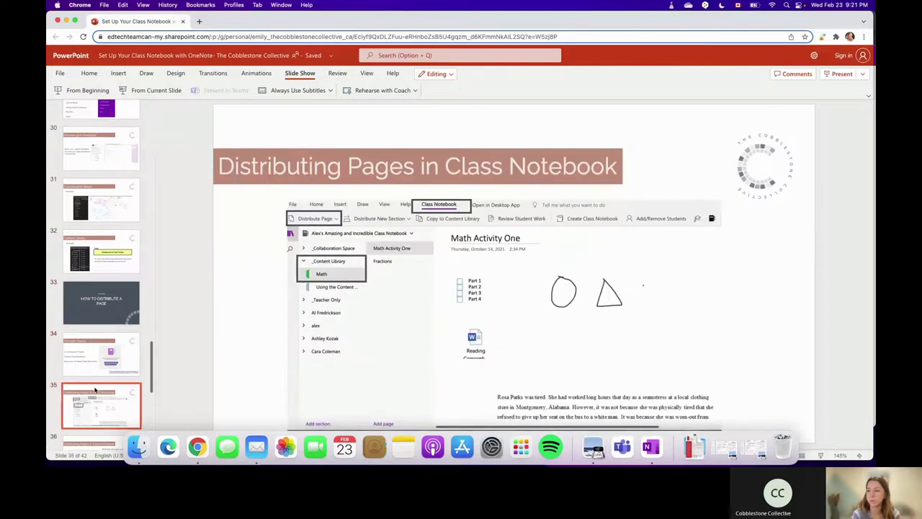
pyautogui.moveTo(89, 349); pyautogui.dragTo(93, 161)
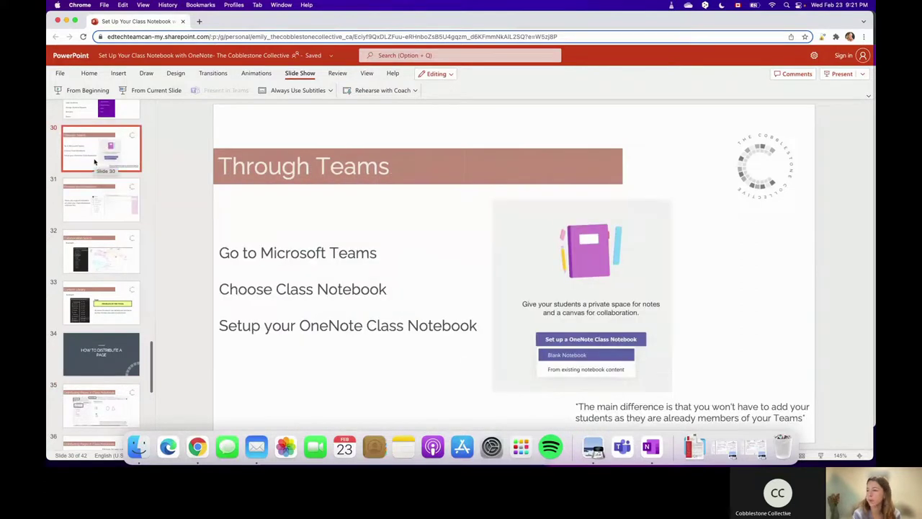
pyautogui.click(79, 403)
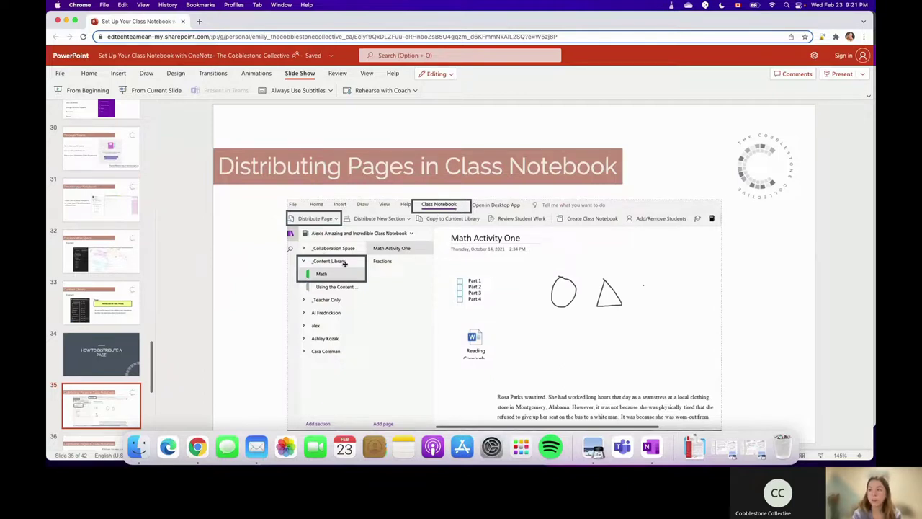
# Switch back to the OneNote class notebook and view the student sections available for distributing the Week Feb 21 page
pyautogui.hotkey('ctrl', 'Up')
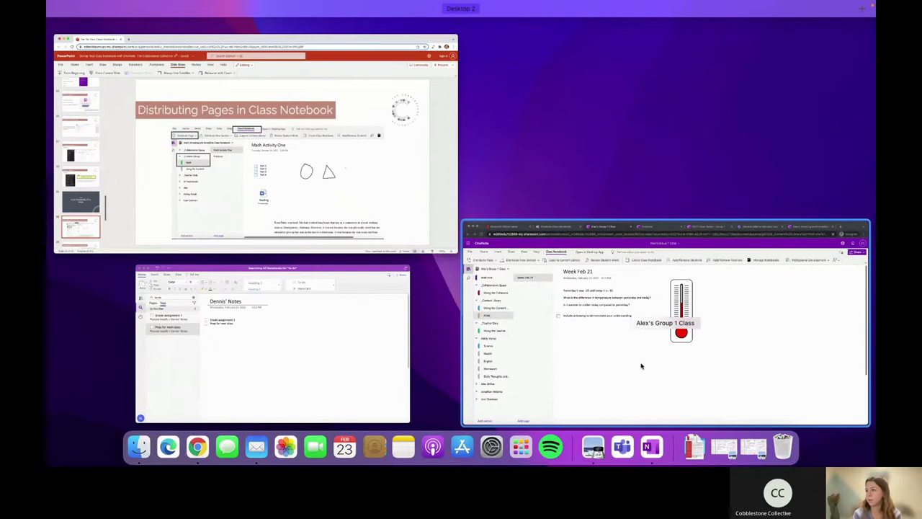
pyautogui.click(626, 367)
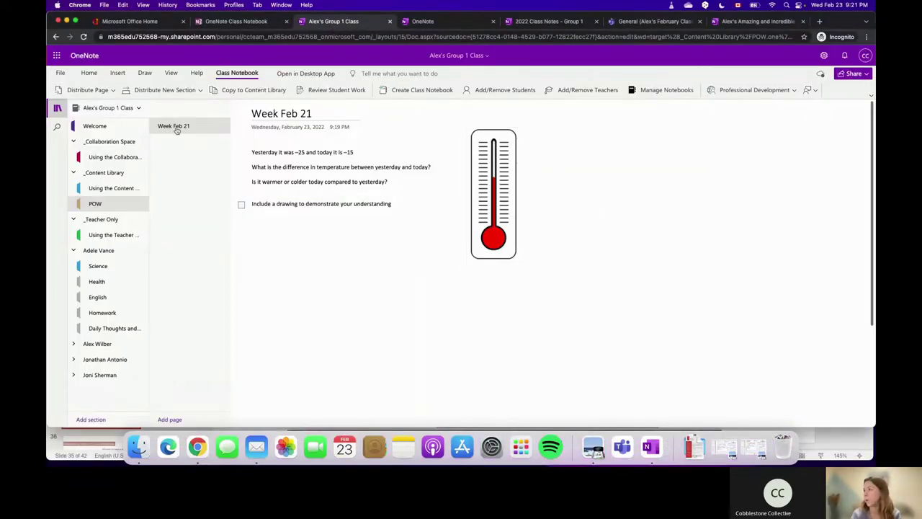
pyautogui.click(112, 90)
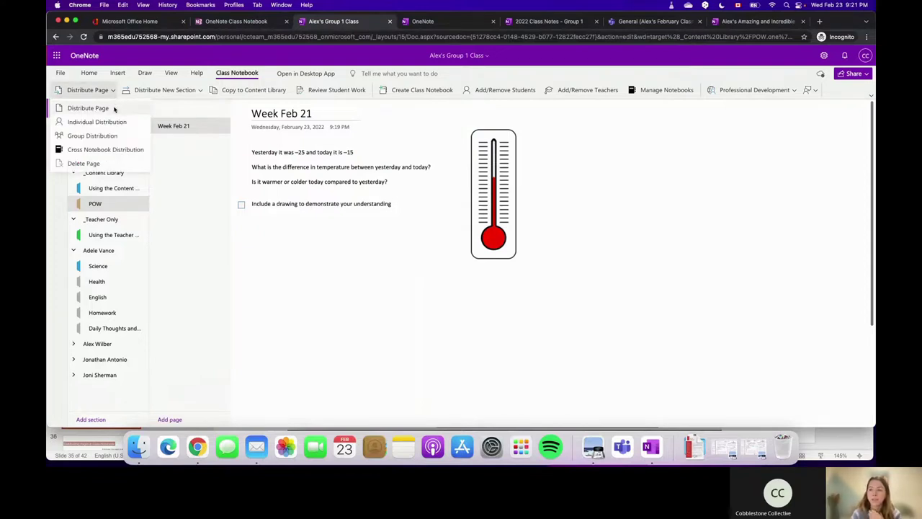
pyautogui.click(88, 108)
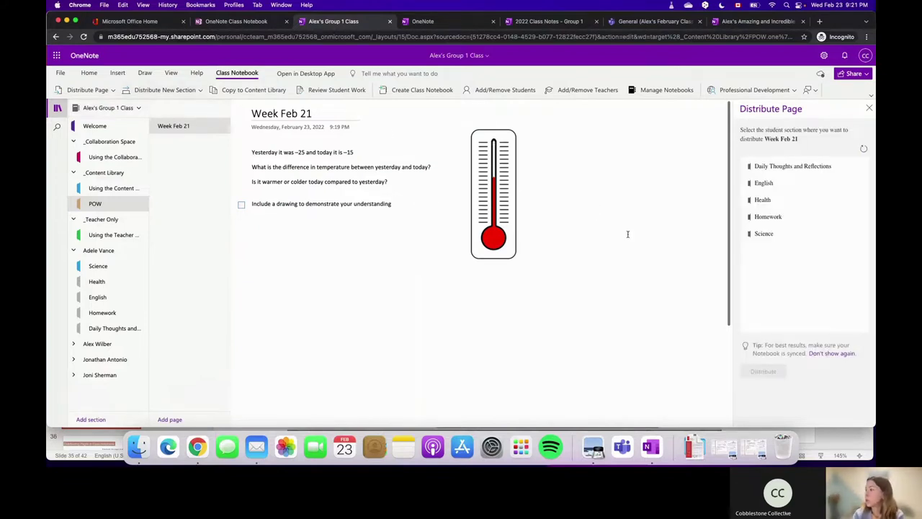
# Show the Individual Distribution options for the Week Feb 21 page and close the Distribute Page pane
pyautogui.click(112, 90)
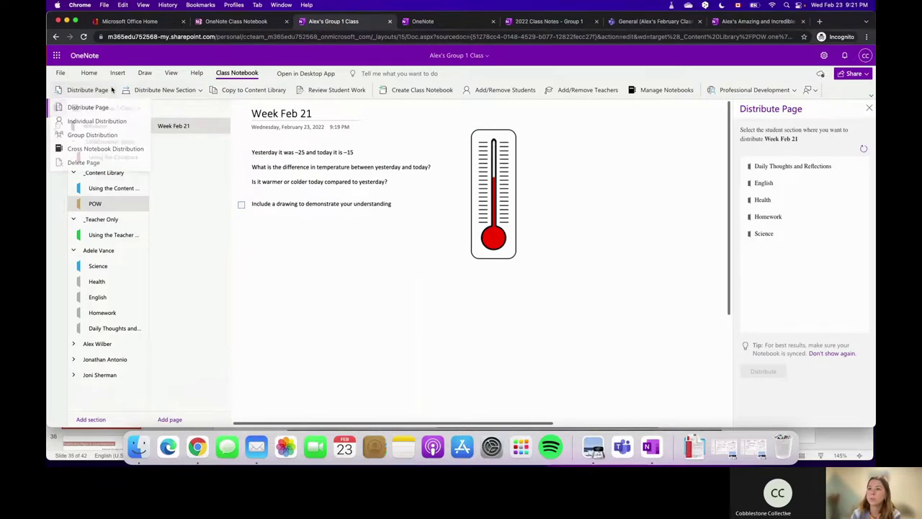
pyautogui.click(95, 122)
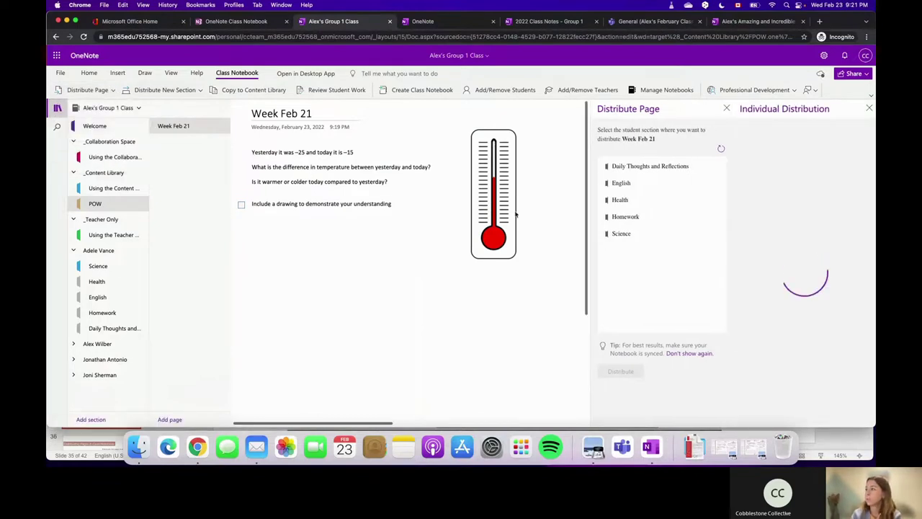
pyautogui.click(726, 109)
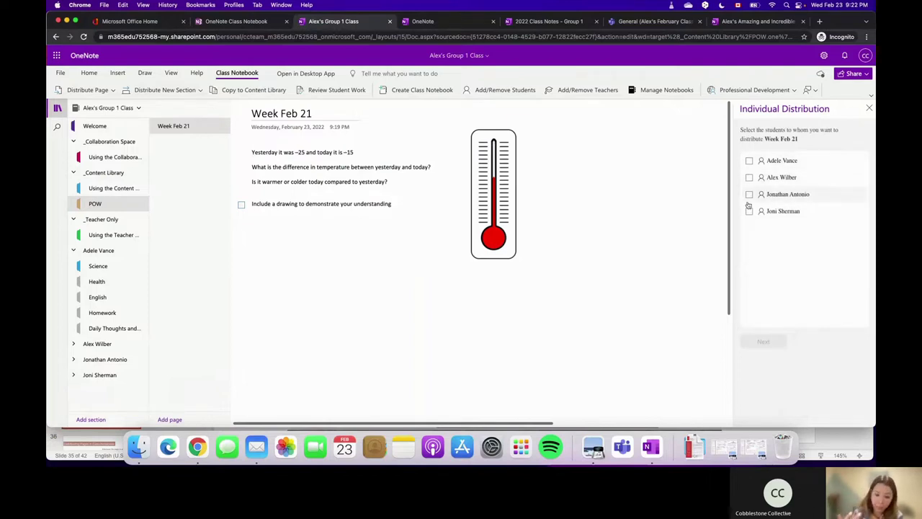
# Show the Group Distribution options for the Week Feb 21 page, then close both distribution panes
pyautogui.click(87, 90)
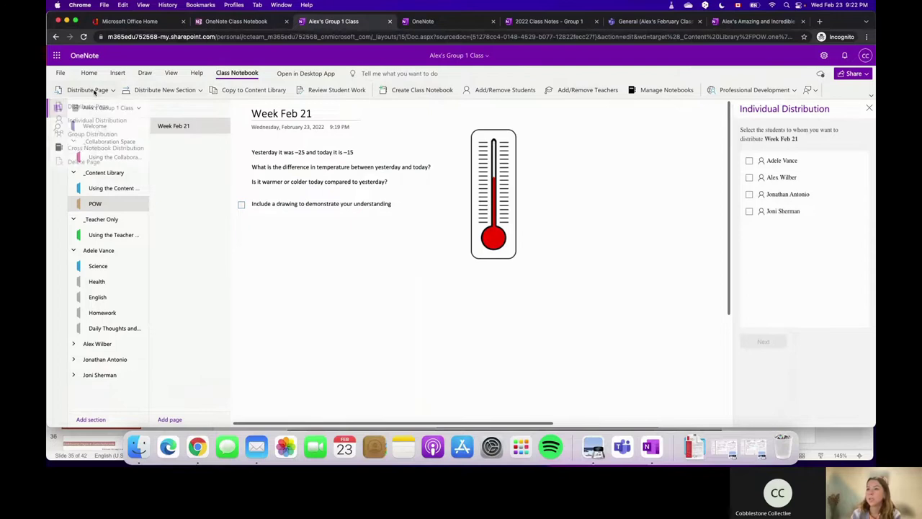
pyautogui.click(93, 134)
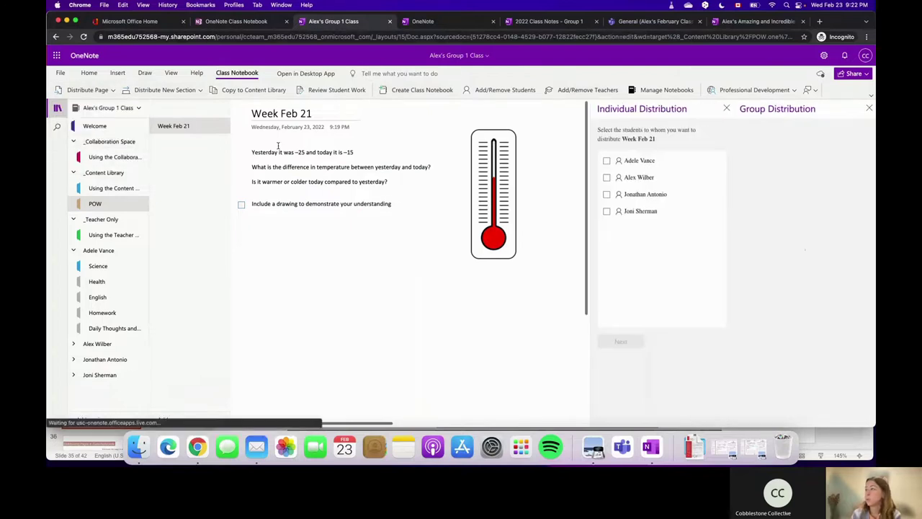
pyautogui.click(725, 109)
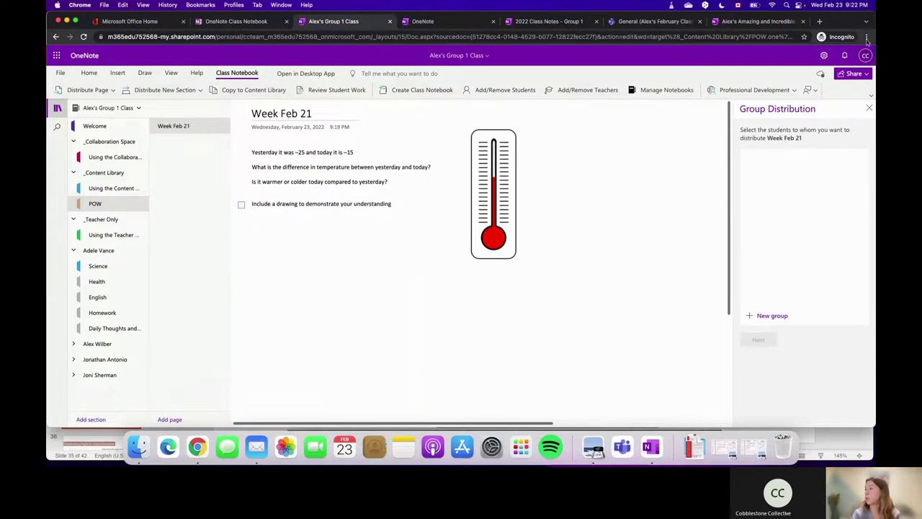
pyautogui.click(868, 108)
# Distribute the Week Feb 21 page to the Homework section of all students and close the distribution pane
pyautogui.click(105, 92)
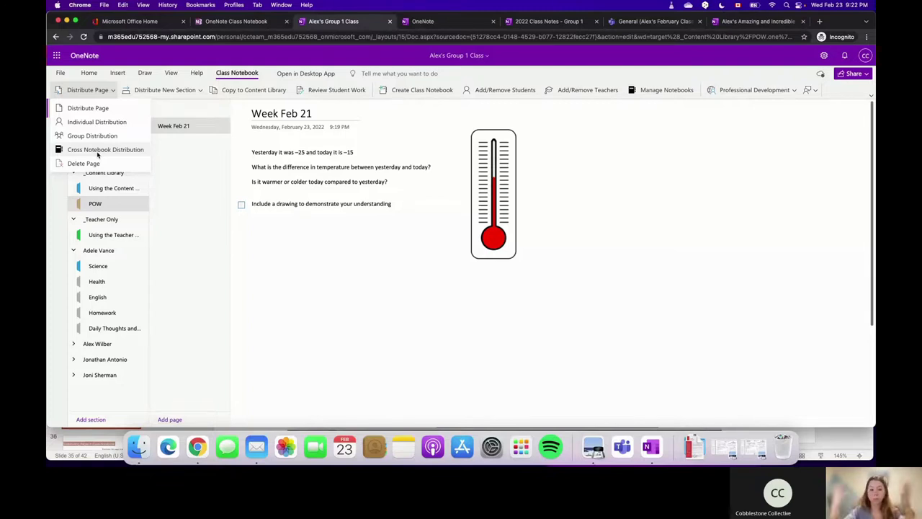
pyautogui.click(106, 109)
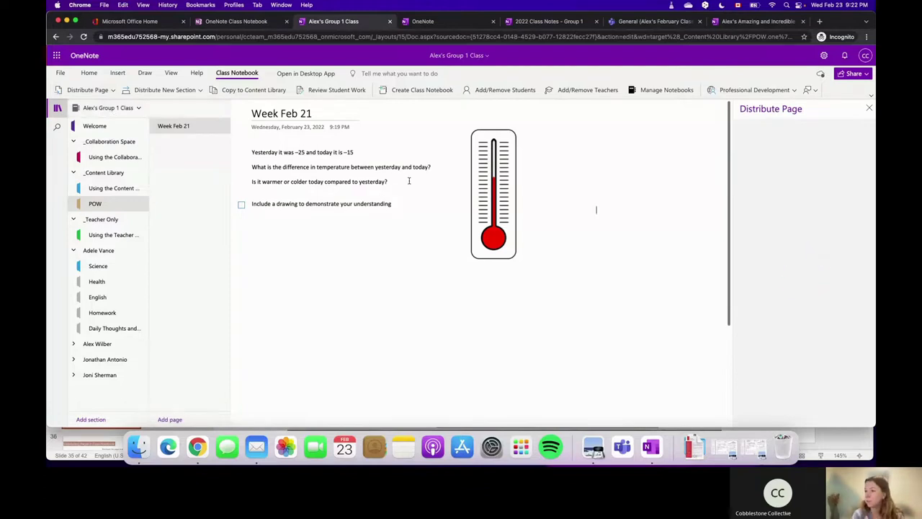
pyautogui.click(762, 219)
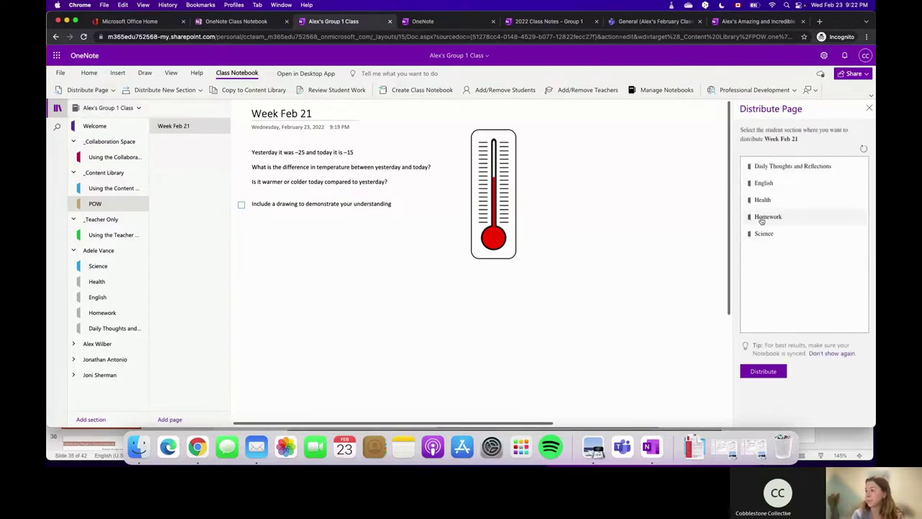
pyautogui.click(761, 371)
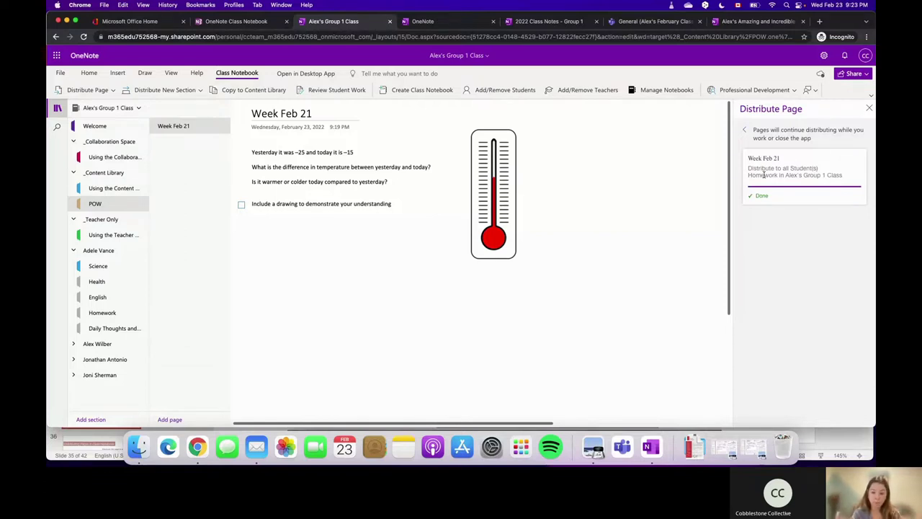
pyautogui.rightClick(166, 128)
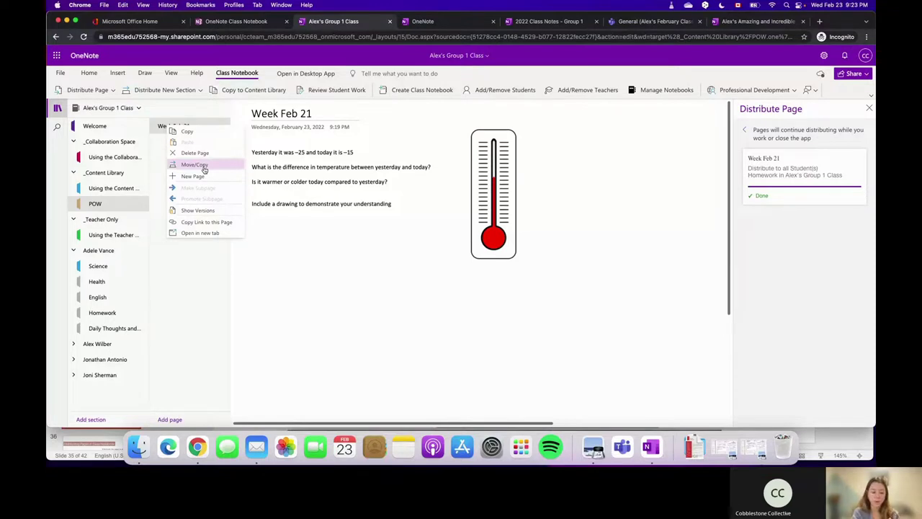
pyautogui.click(868, 109)
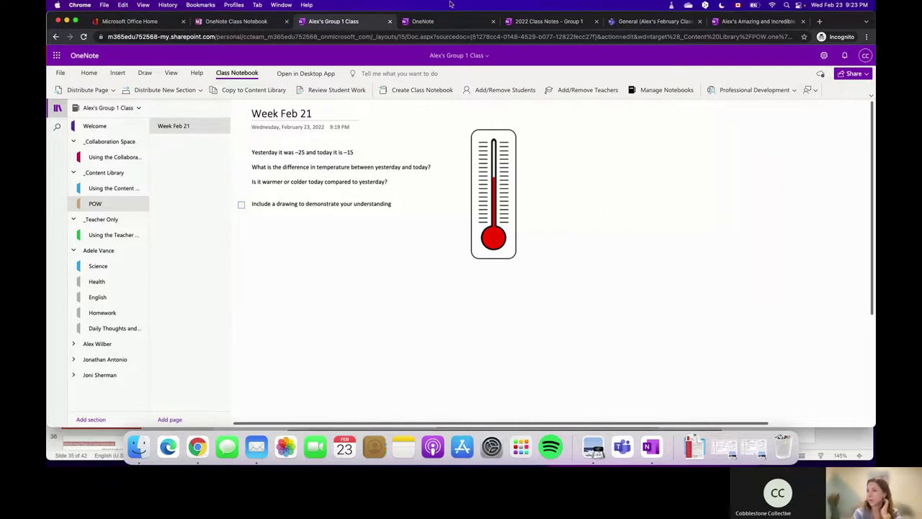
# Collapse the section groups and open the distributed Week Feb 21 page in the first student's Homework section
pyautogui.click(73, 142)
pyautogui.click(73, 157)
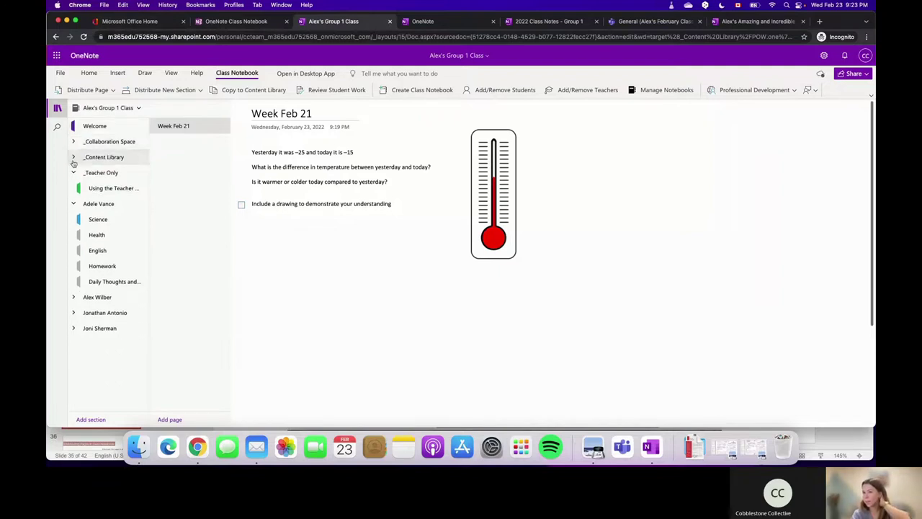
pyautogui.click(73, 172)
pyautogui.click(74, 188)
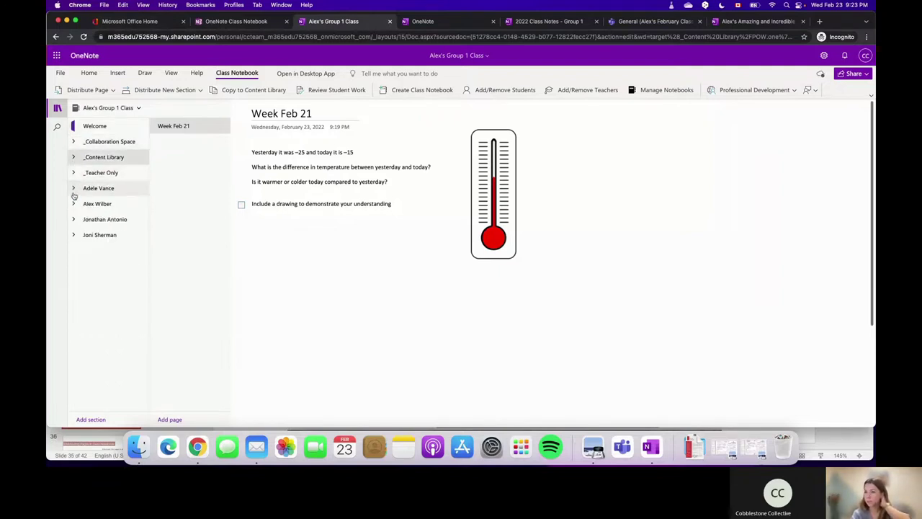
pyautogui.click(115, 188)
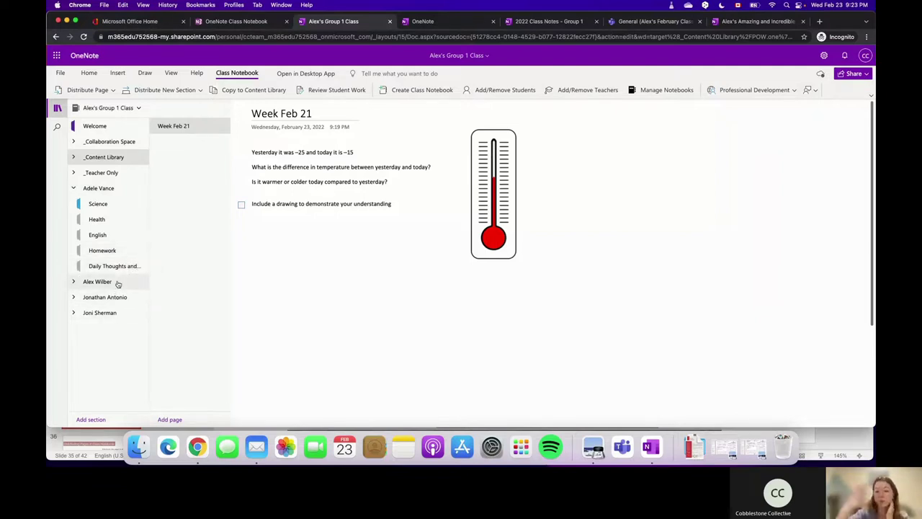
pyautogui.click(121, 250)
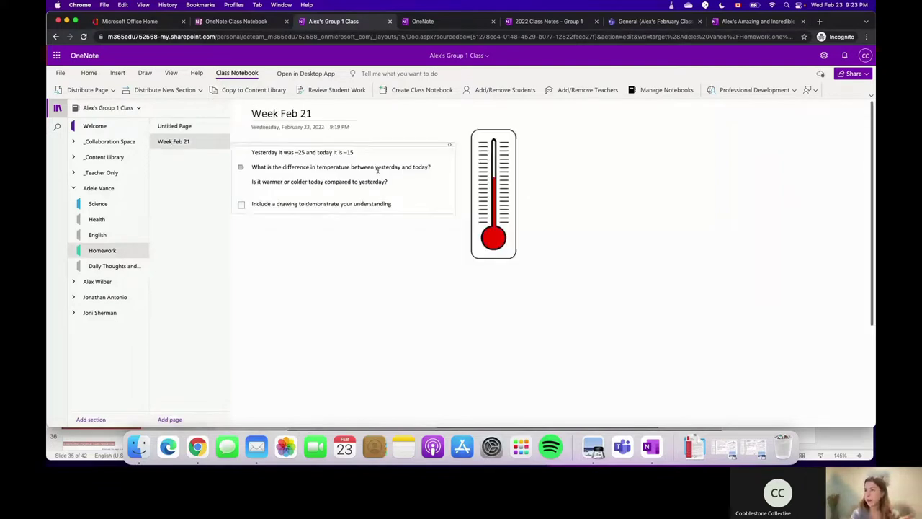
# Answer the two questions with "10 degrees" and "warmer", and check off the drawing to-do
pyautogui.click(435, 166)
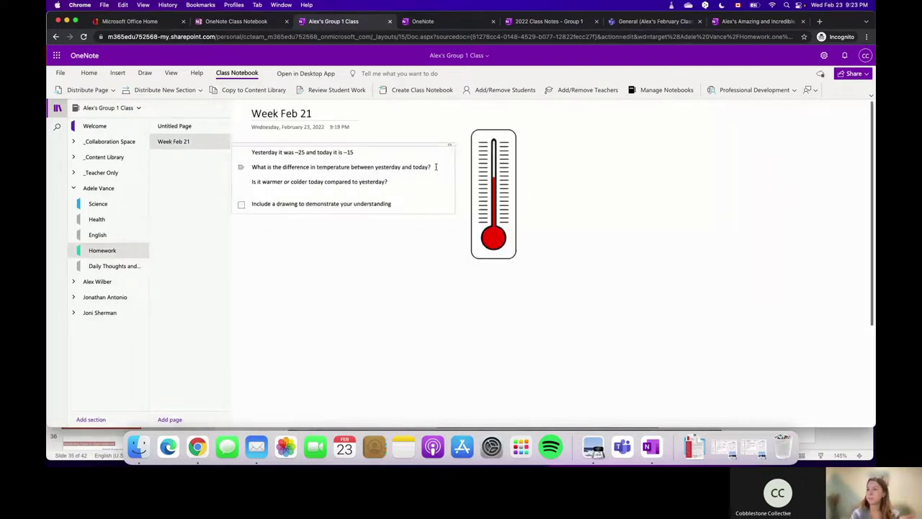
pyautogui.write('10')
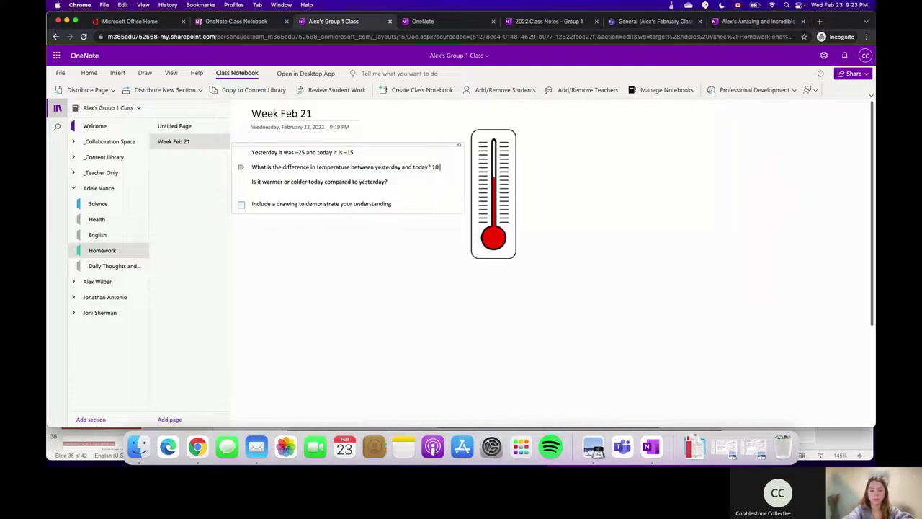
pyautogui.write(' degrees')
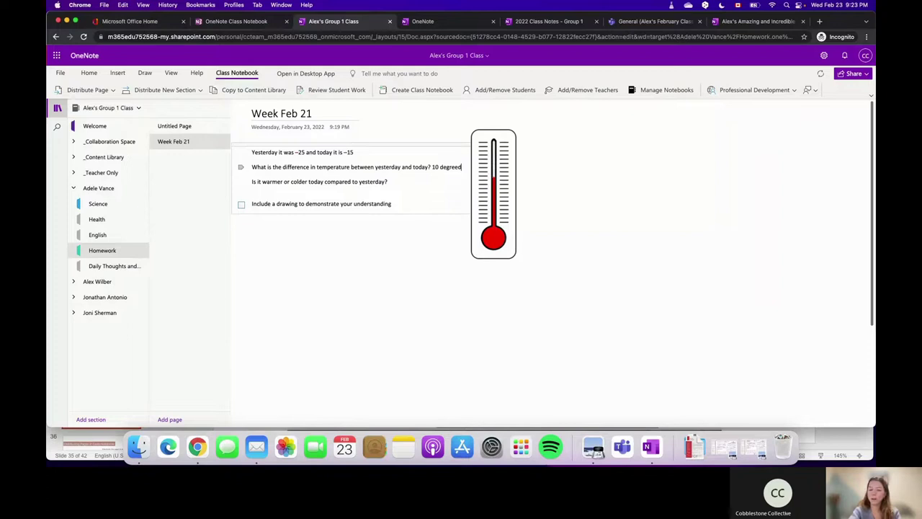
pyautogui.click(406, 181)
pyautogui.write('warmer')
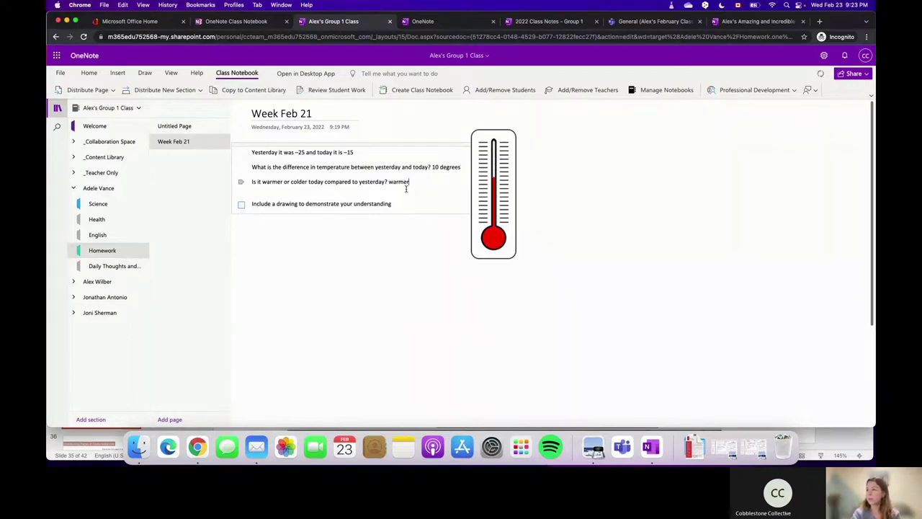
pyautogui.click(242, 206)
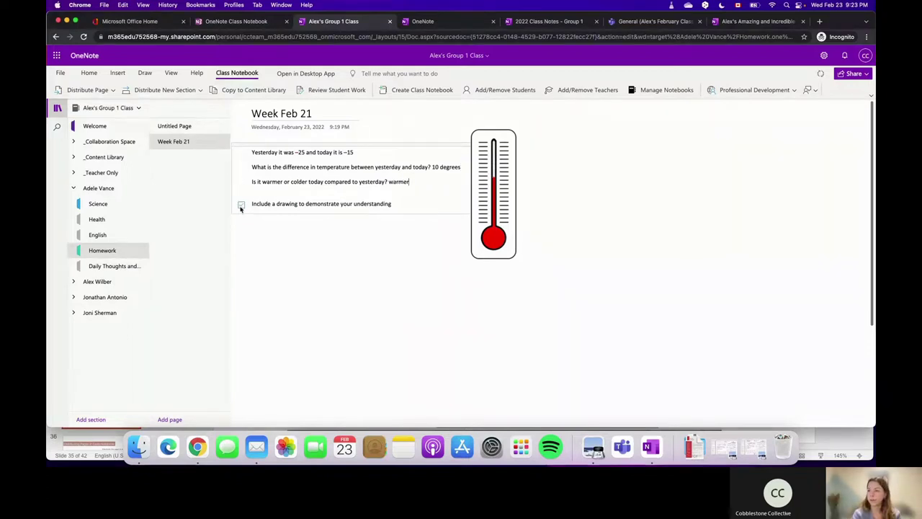
# Handwrite "-25" with the black pen beside the lower end of the thermometer's scale
pyautogui.click(145, 72)
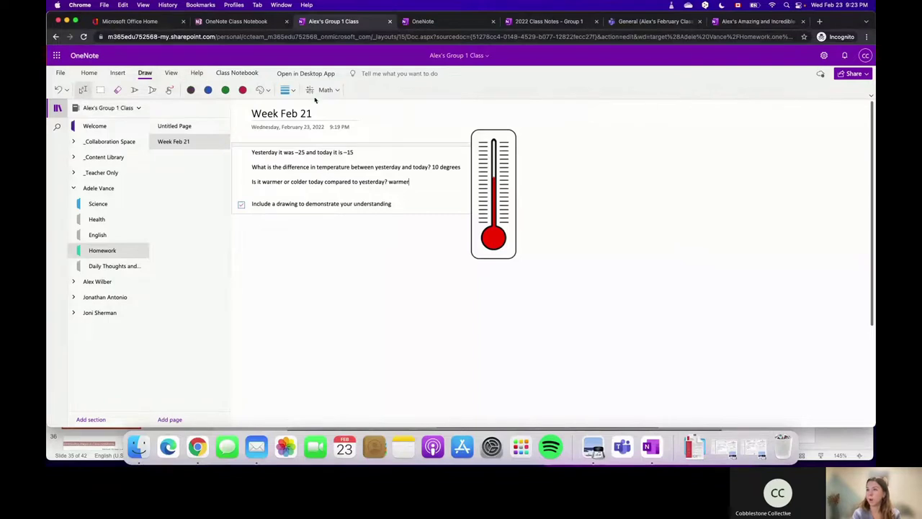
pyautogui.click(191, 89)
pyautogui.moveTo(526, 221)
pyautogui.mouseDown()
pyautogui.moveTo(560, 226)
pyautogui.moveTo(574, 216)
pyautogui.mouseUp()
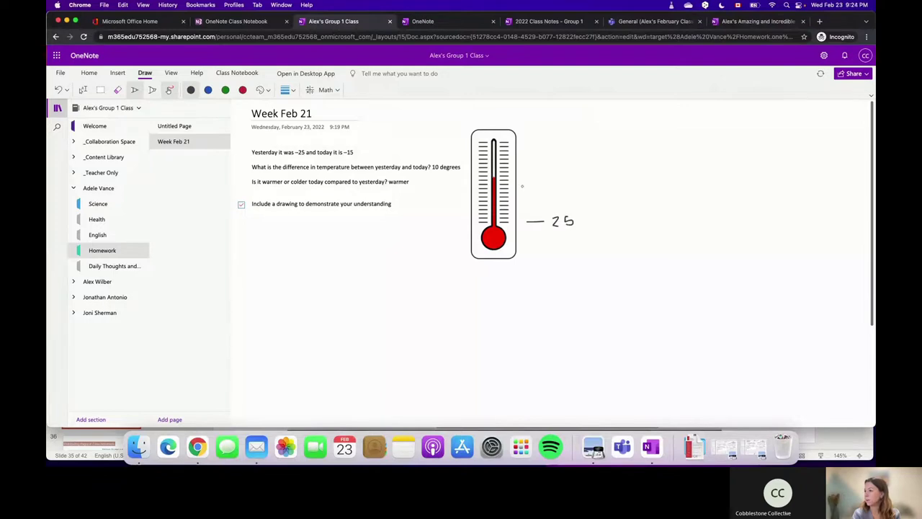
# Handwrite "-15" higher beside the thermometer's scale and add an upward arrow labelled "warm" with the black pen, leaving ink mode when finished
pyautogui.moveTo(521, 178); pyautogui.dragTo(545, 185)
pyautogui.moveTo(596, 243)
pyautogui.mouseDown()
pyautogui.moveTo(592, 183)
pyautogui.moveTo(604, 218)
pyautogui.moveTo(610, 210)
pyautogui.moveTo(644, 220)
pyautogui.mouseUp()
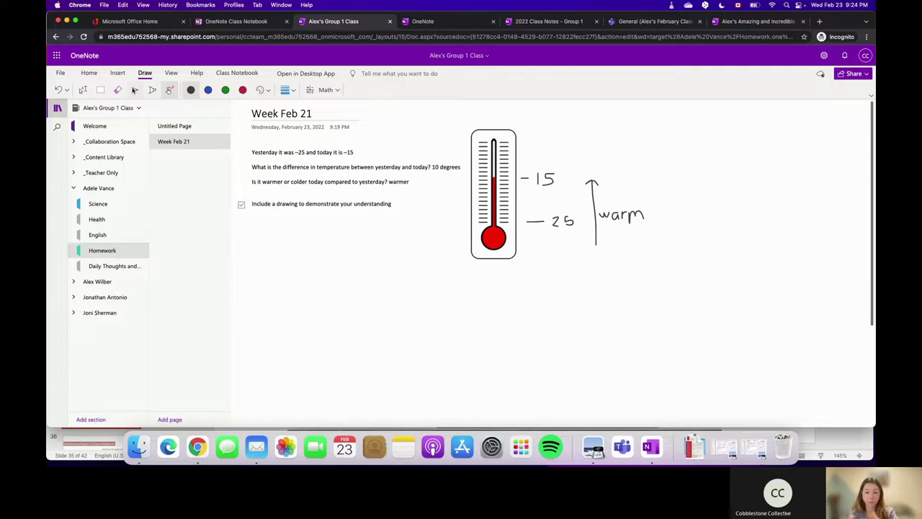
pyautogui.click(134, 90)
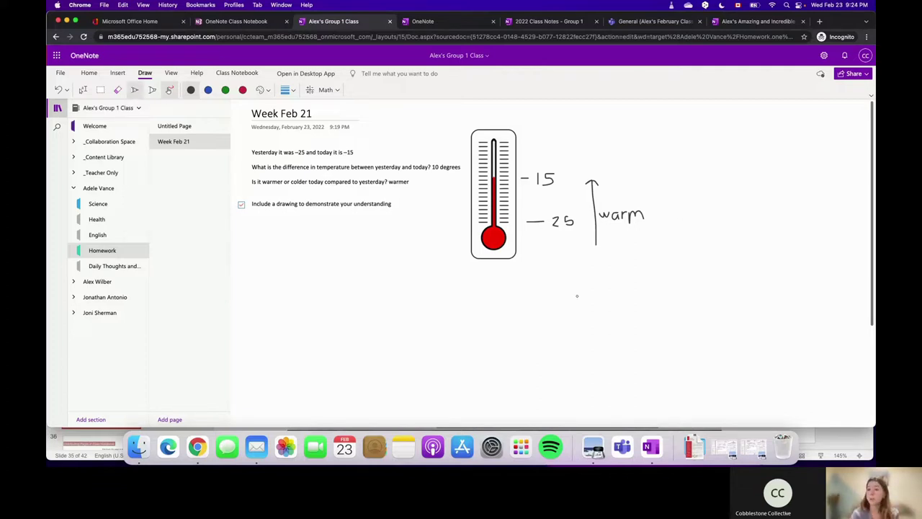
pyautogui.click(83, 90)
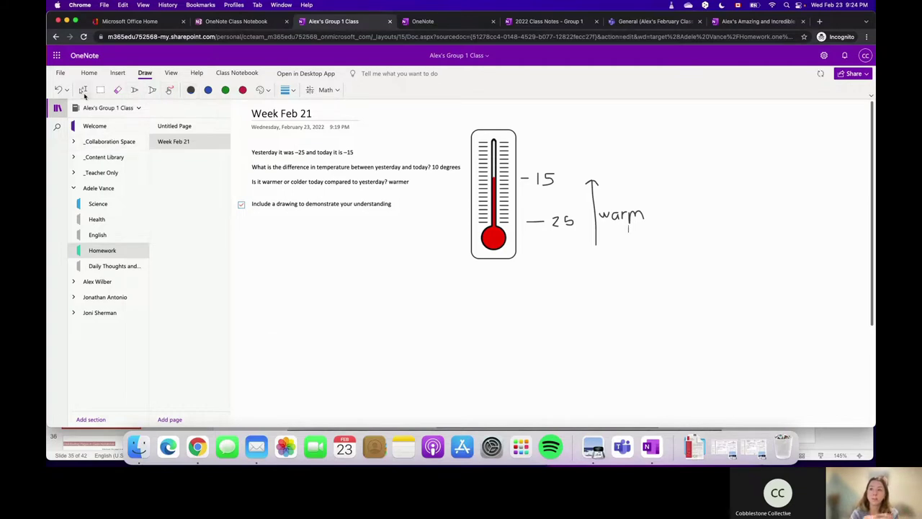
# Record an audio explanation on the page below the drawing to-do and stop the recording
pyautogui.click(117, 74)
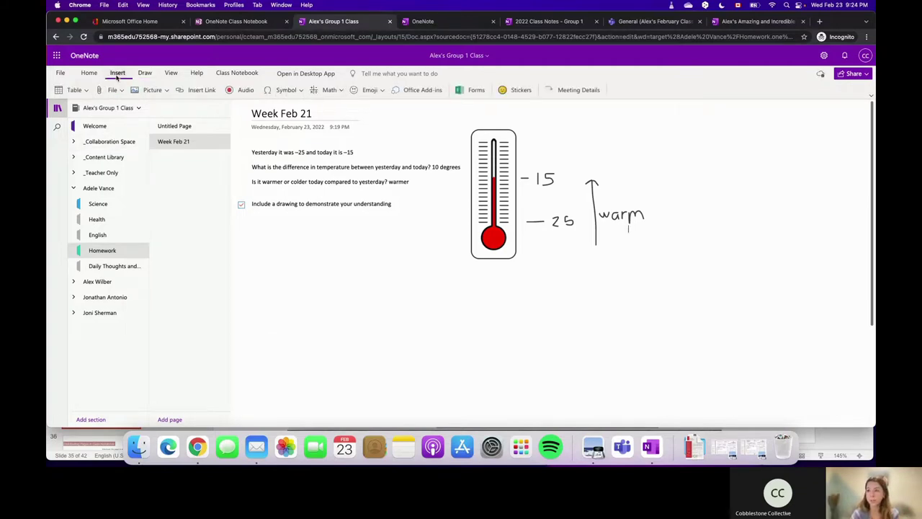
pyautogui.click(248, 91)
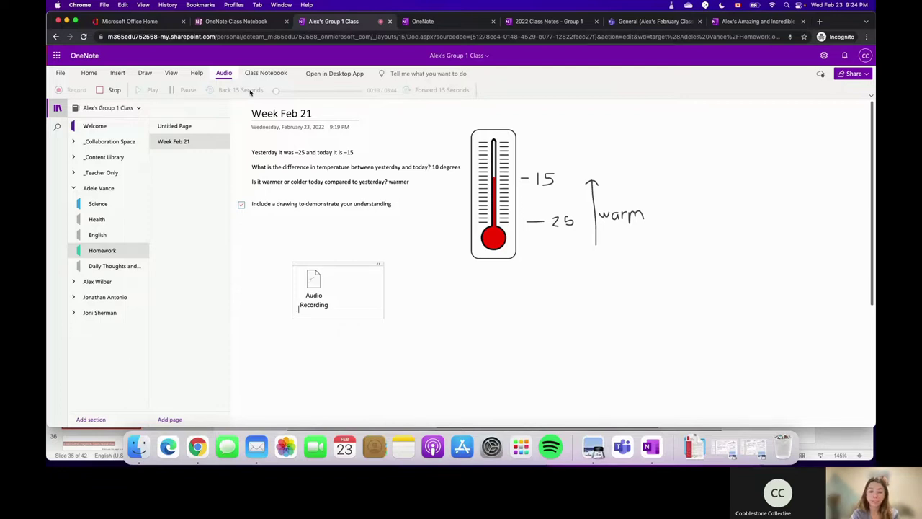
pyautogui.click(113, 90)
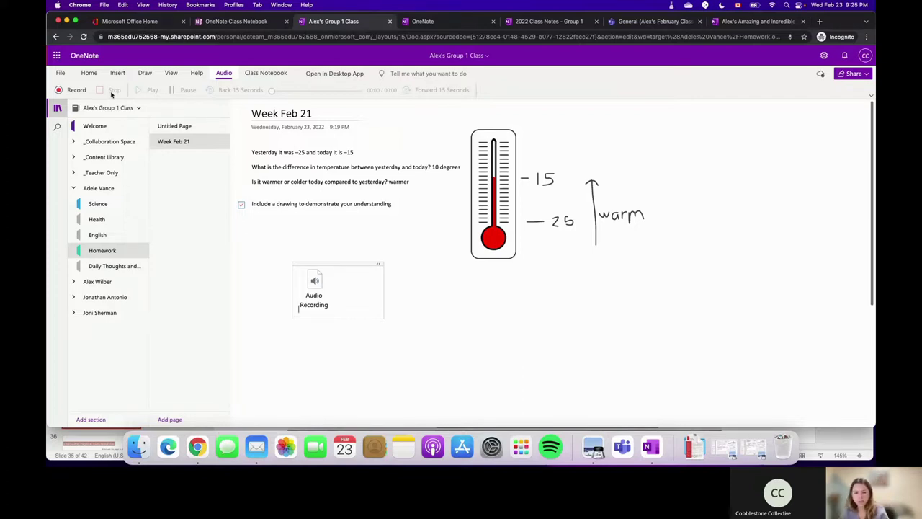
# View the original page in the Content Library's POW section, and return to the first student's Homework copy of Week Feb 21
pyautogui.click(95, 157)
pyautogui.click(94, 189)
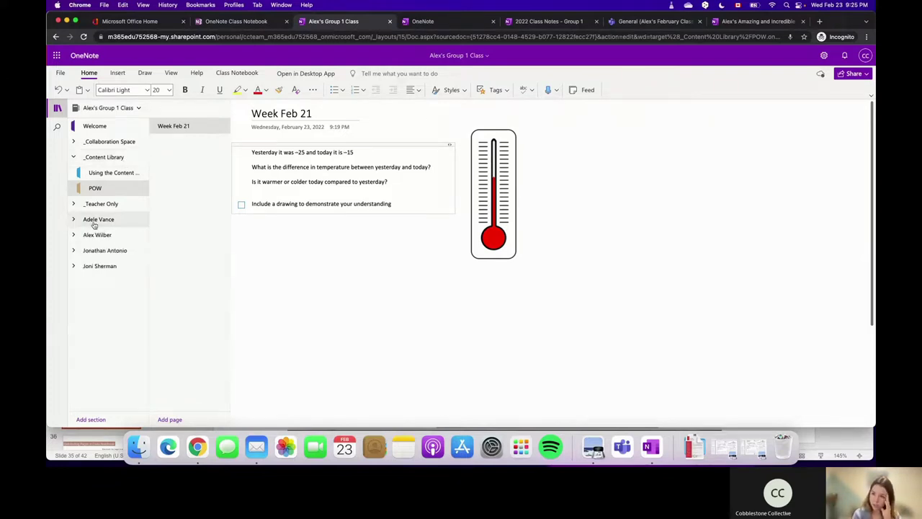
pyautogui.click(102, 281)
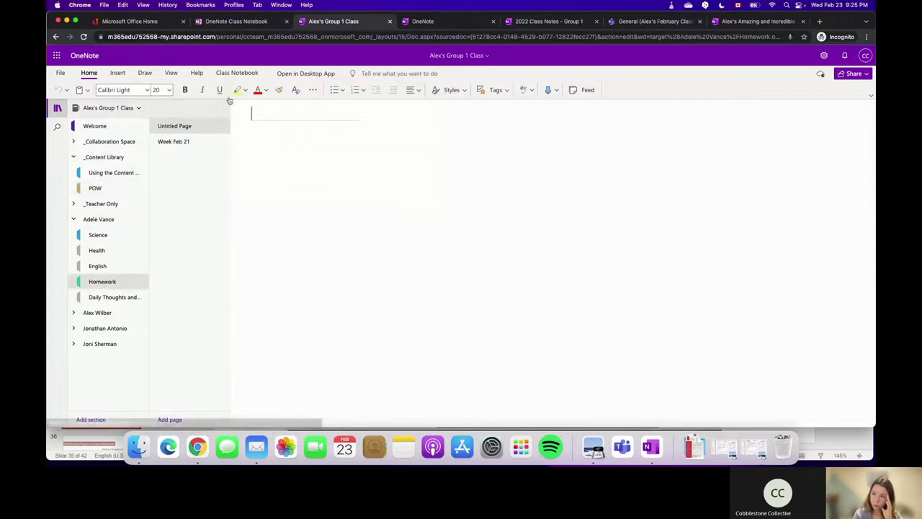
pyautogui.click(190, 139)
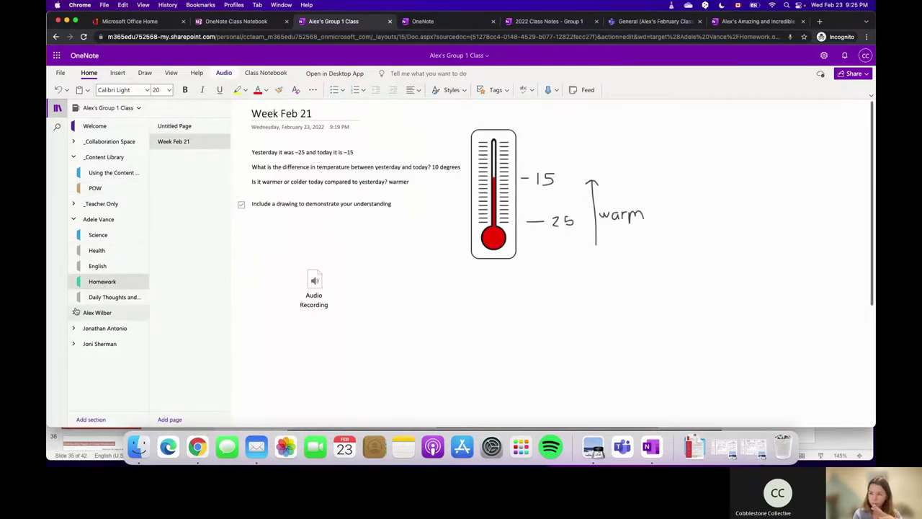
# Open Week Feb 21 in the second student's Homework section and scribble a large black zigzag across the questions and thermometer
pyautogui.click(115, 374)
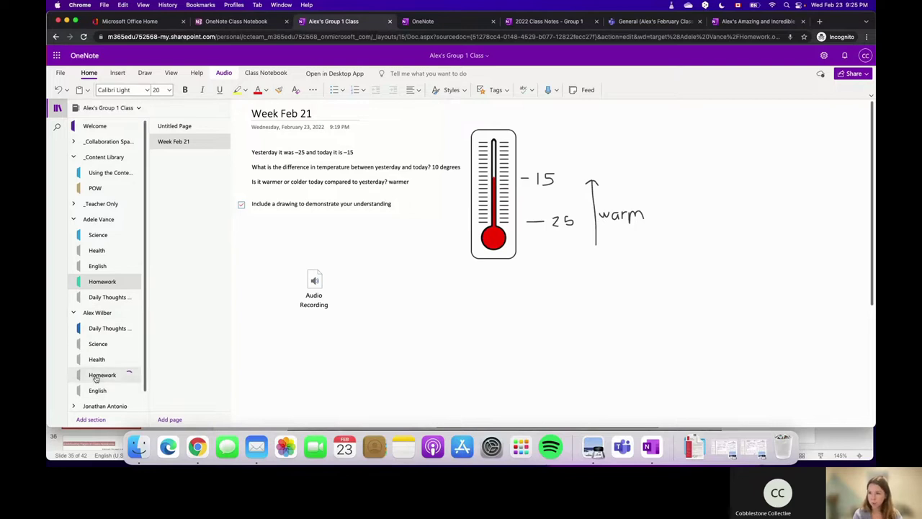
pyautogui.click(206, 143)
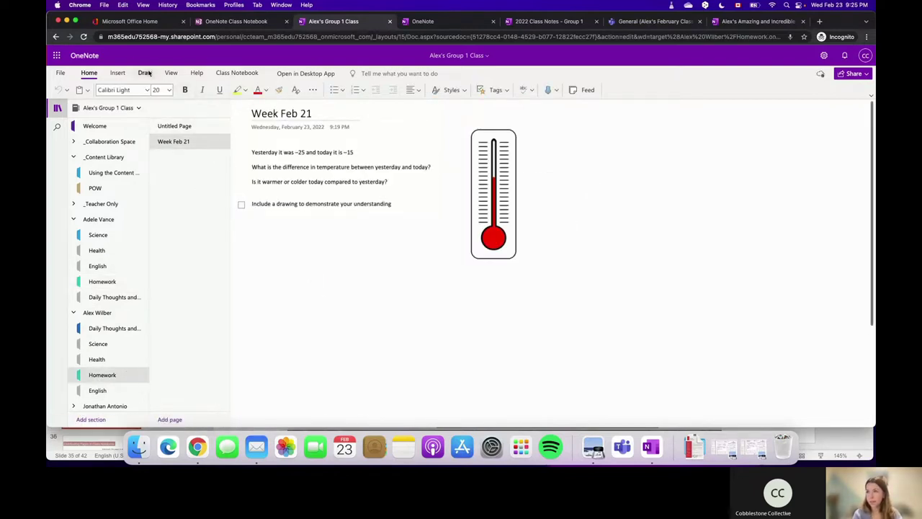
pyautogui.moveTo(367, 292); pyautogui.dragTo(447, 310)
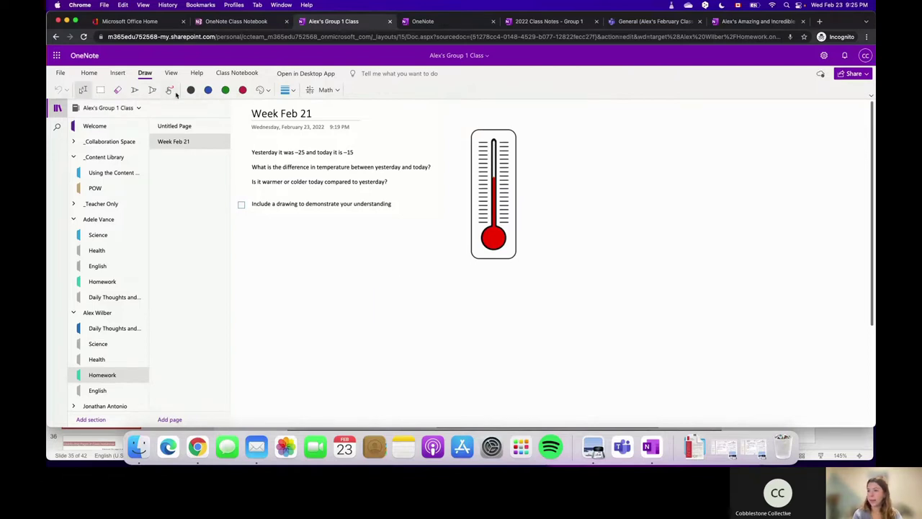
pyautogui.moveTo(273, 255)
pyautogui.mouseDown()
pyautogui.moveTo(274, 245)
pyautogui.moveTo(475, 255)
pyautogui.moveTo(620, 141)
pyautogui.mouseUp()
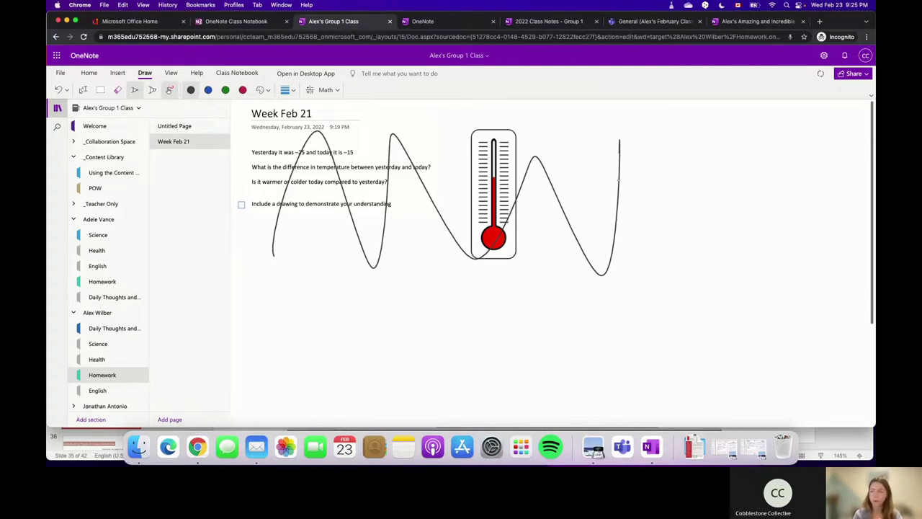
pyautogui.click(81, 90)
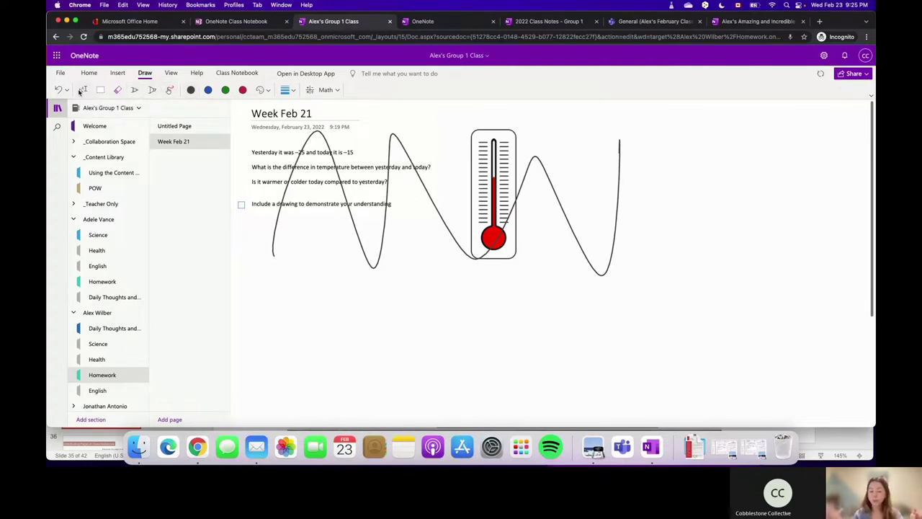
# Review student work for the Homework section's Week Feb 21 page, opening the first listed student's copy and sorting the students by first name
pyautogui.click(237, 72)
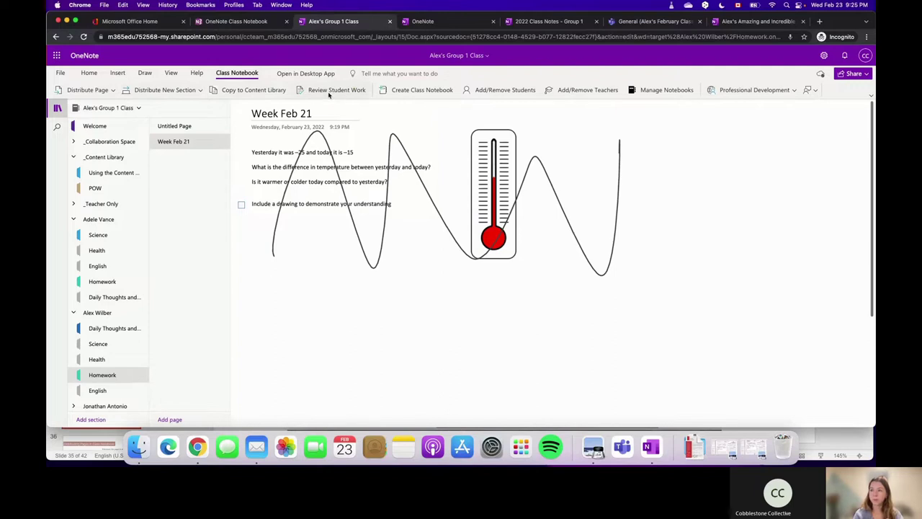
pyautogui.click(330, 94)
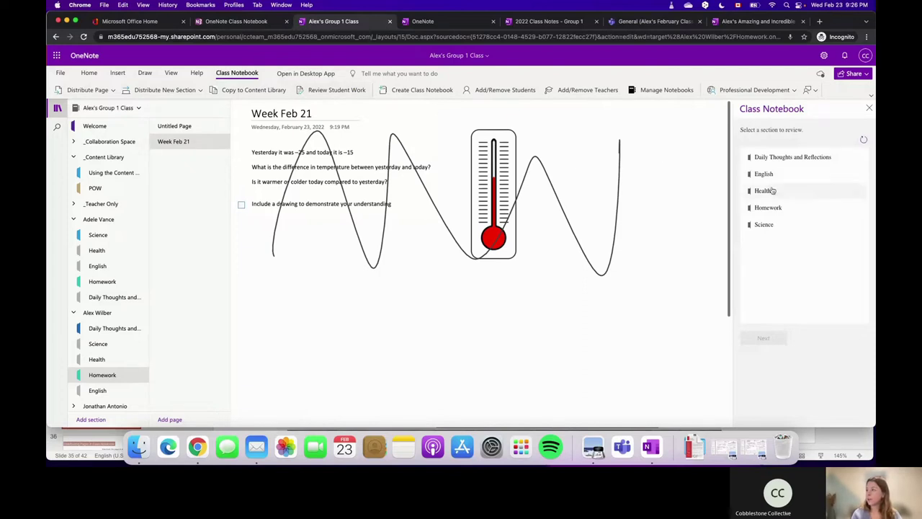
pyautogui.click(783, 208)
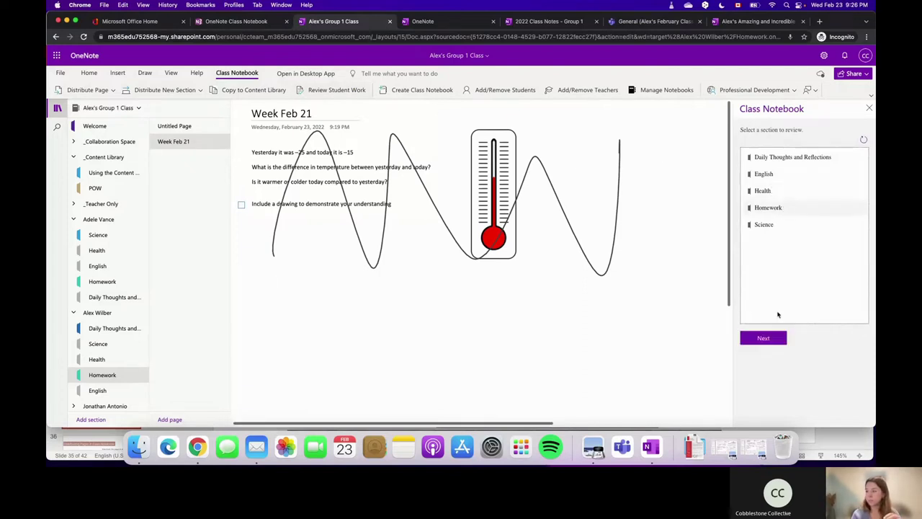
pyautogui.click(759, 339)
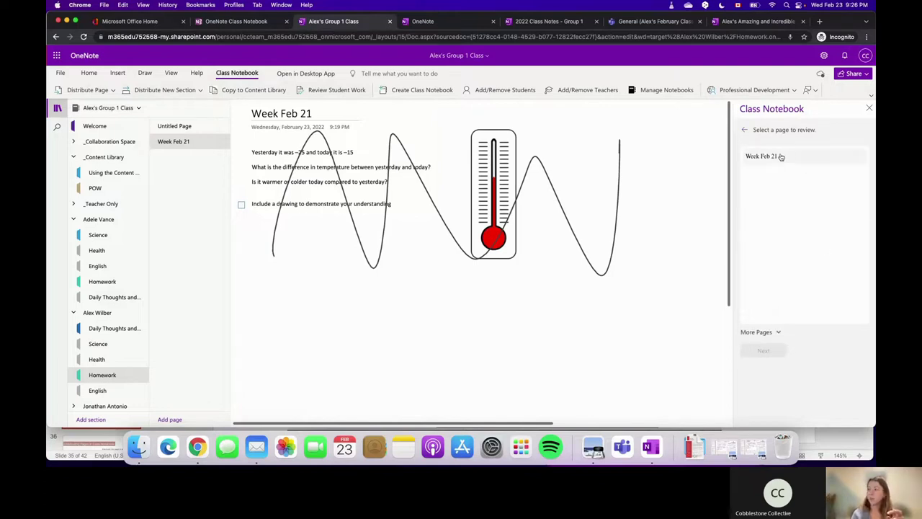
pyautogui.click(777, 158)
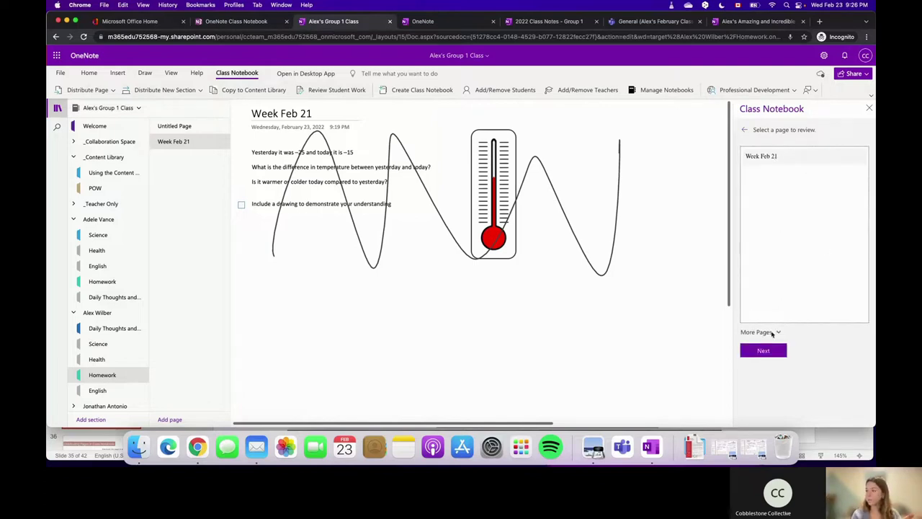
pyautogui.click(767, 351)
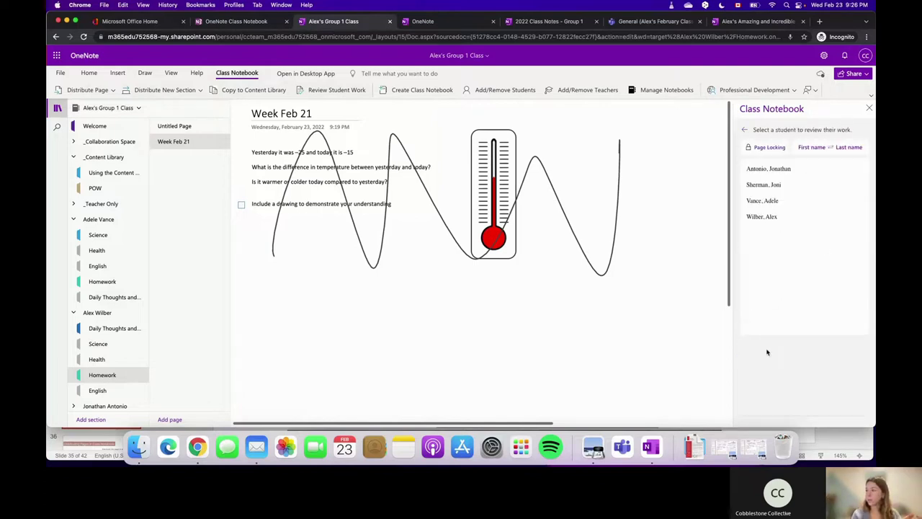
pyautogui.click(768, 173)
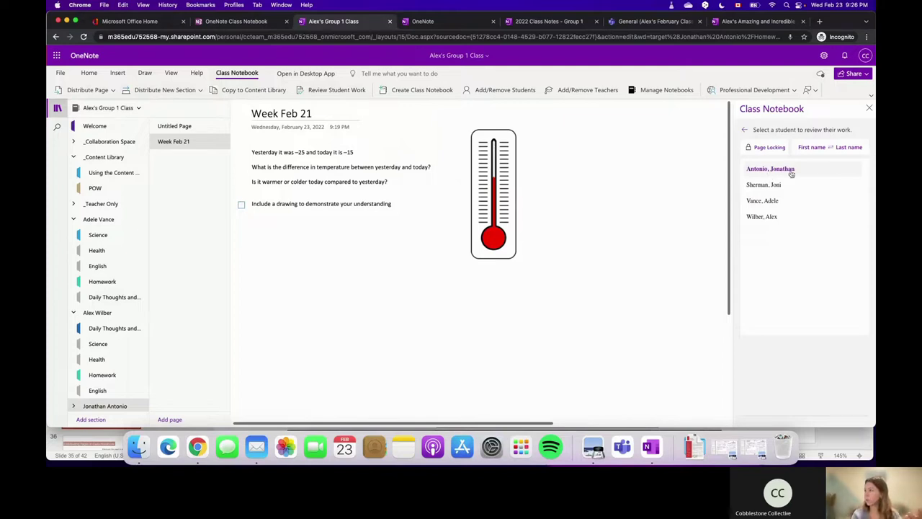
pyautogui.click(825, 150)
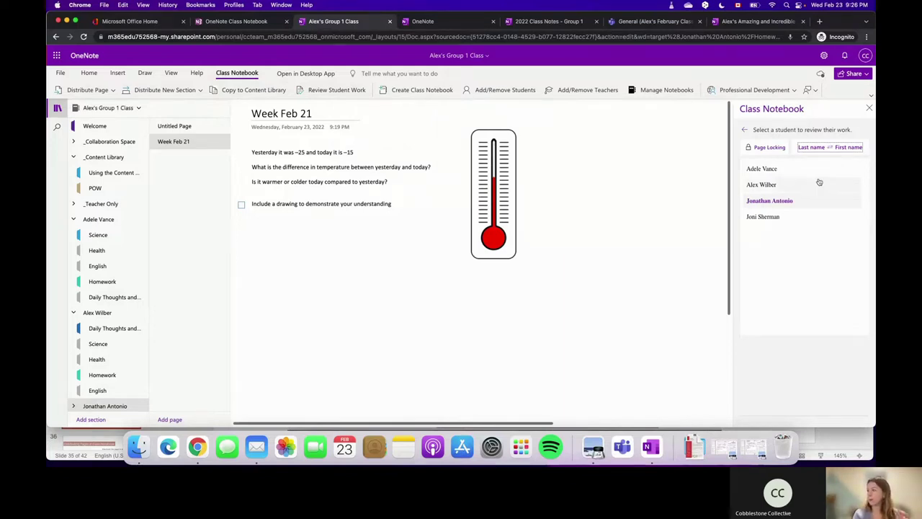
# Record a short audio comment in the blank area below the questions on this student's page
pyautogui.click(396, 295)
pyautogui.click(118, 73)
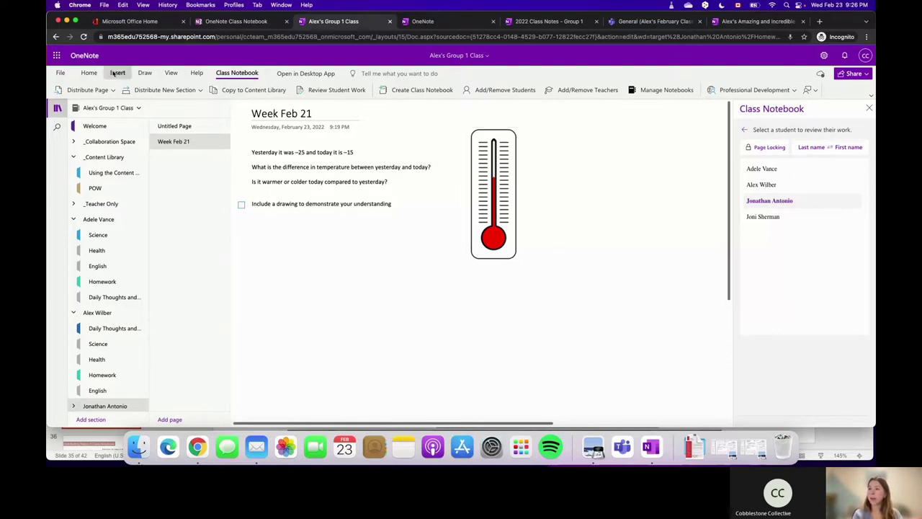
pyautogui.click(243, 91)
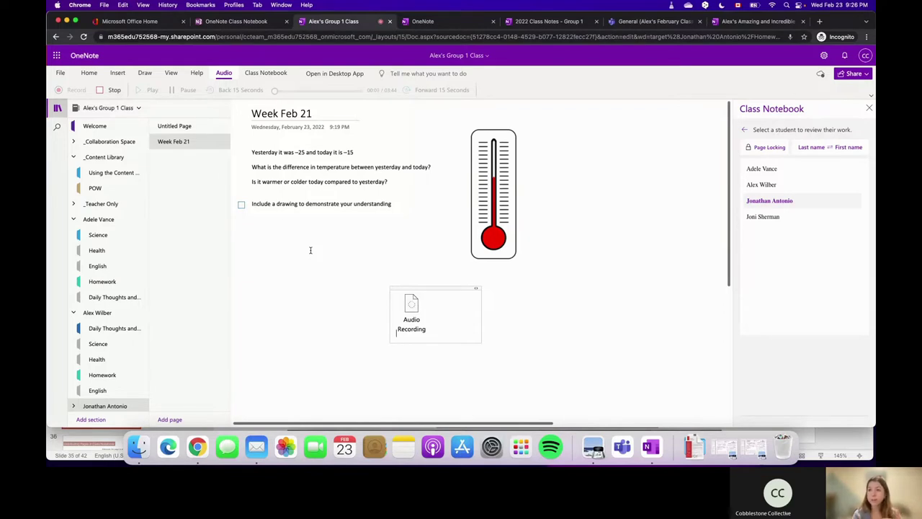
pyautogui.click(116, 90)
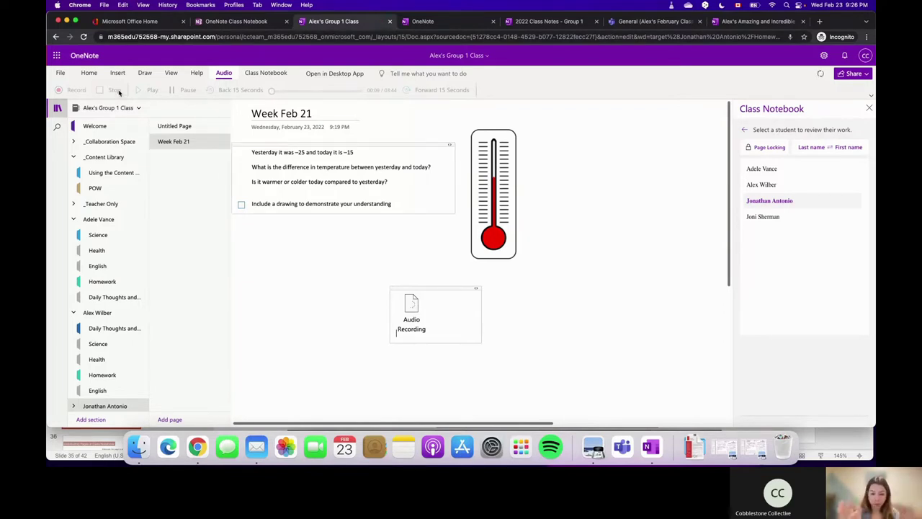
# Open the first student's work from the review list and place a "Well done!" speech-bubble sticker below the thermometer
pyautogui.click(778, 171)
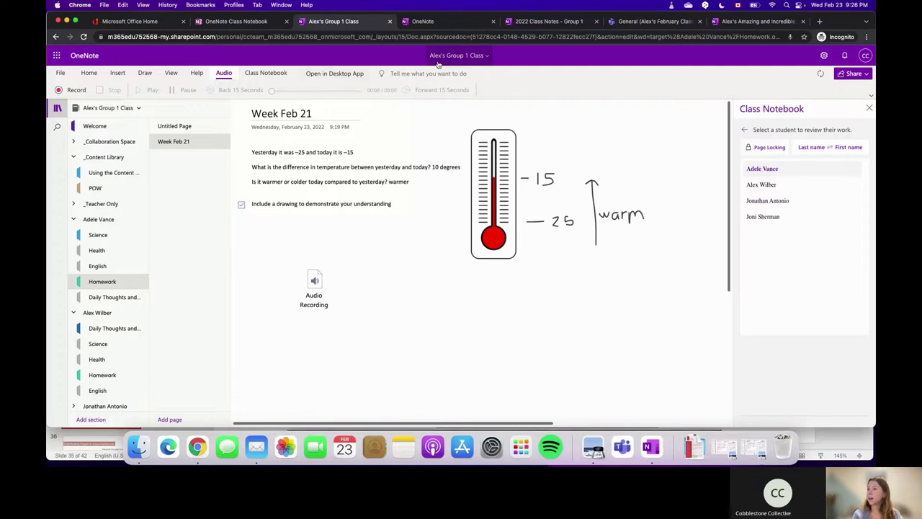
pyautogui.click(117, 73)
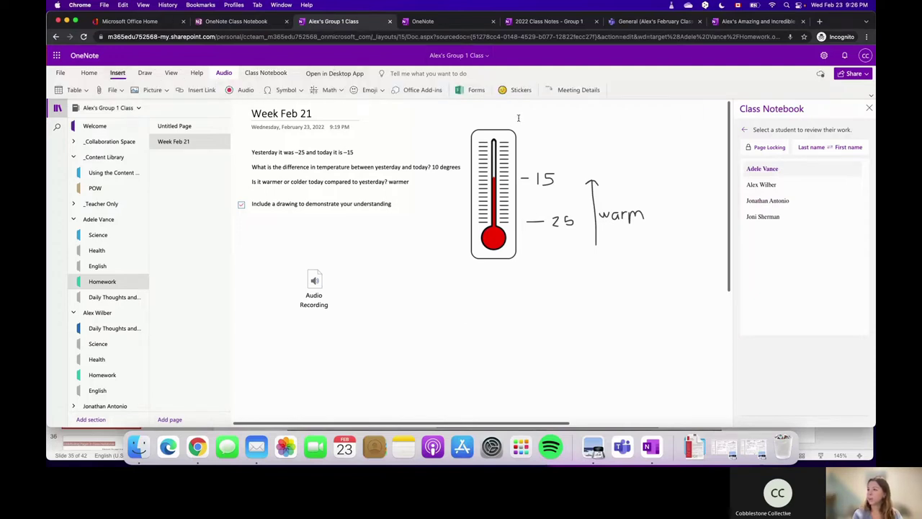
pyautogui.click(516, 91)
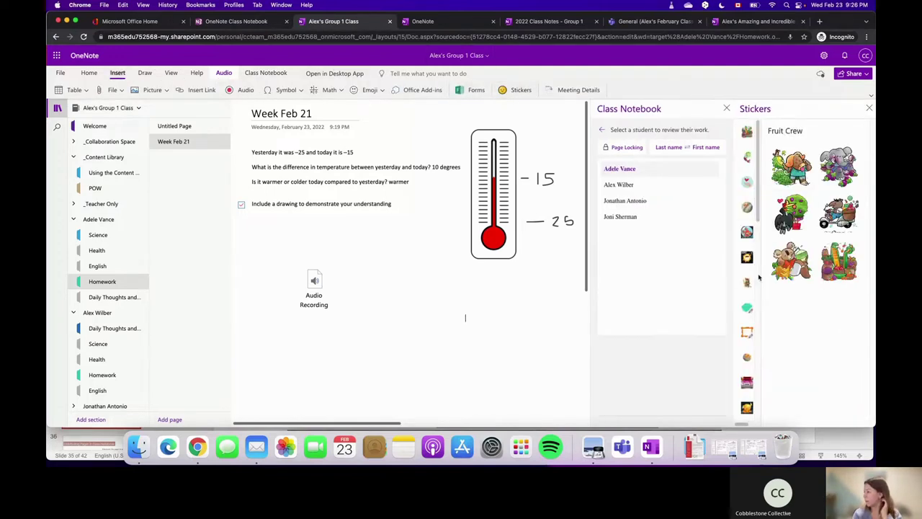
pyautogui.click(747, 308)
pyautogui.click(835, 211)
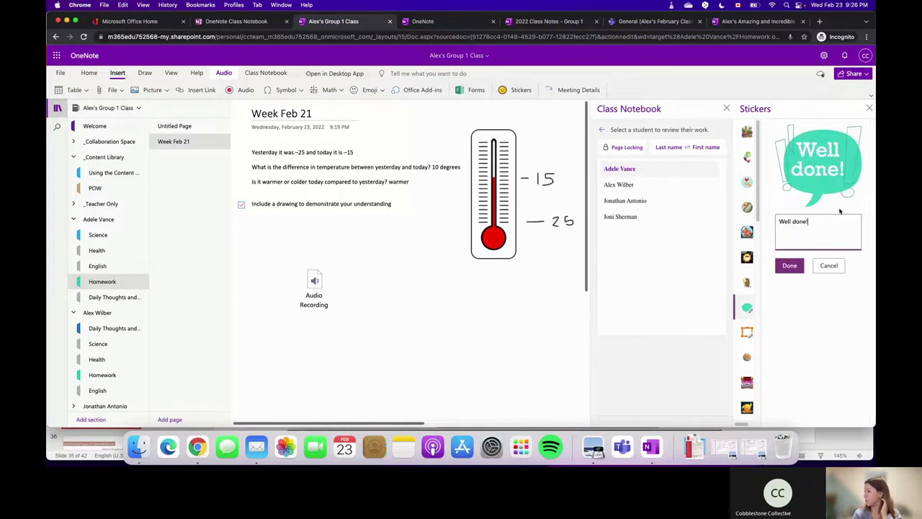
pyautogui.click(789, 265)
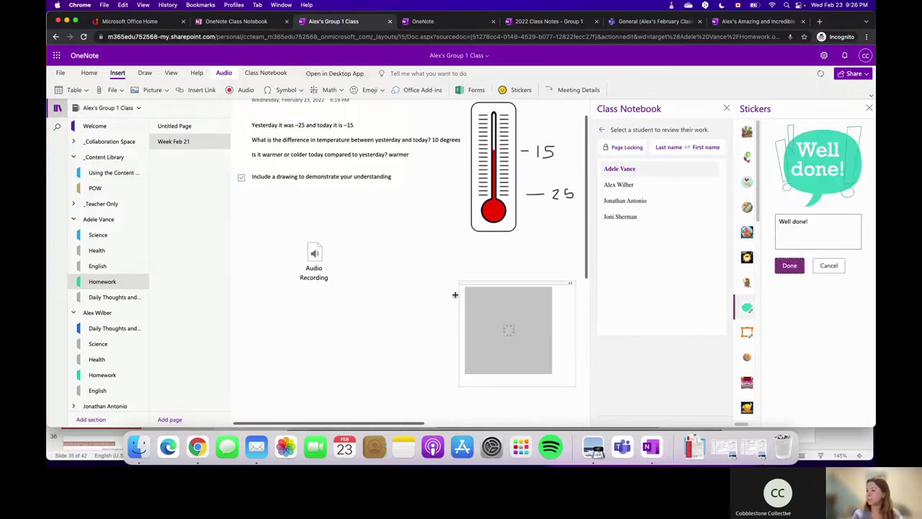
pyautogui.click(869, 108)
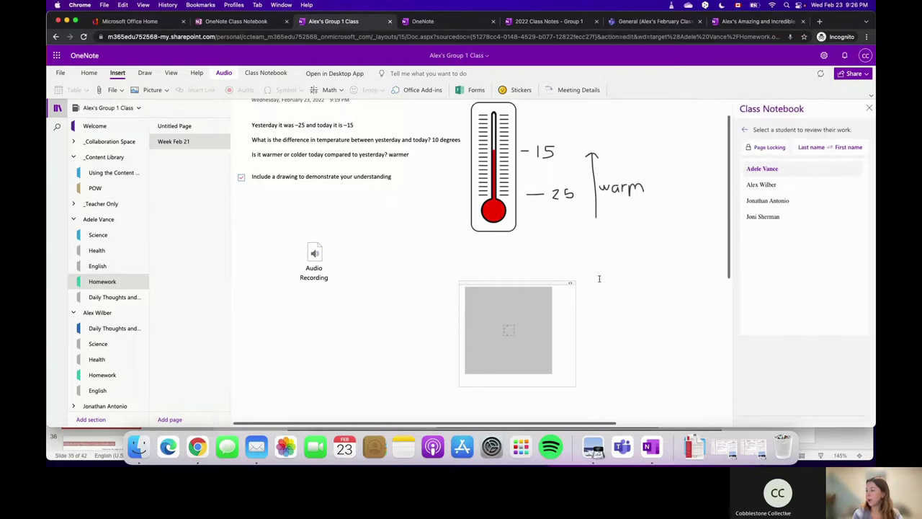
pyautogui.moveTo(529, 282); pyautogui.dragTo(486, 263)
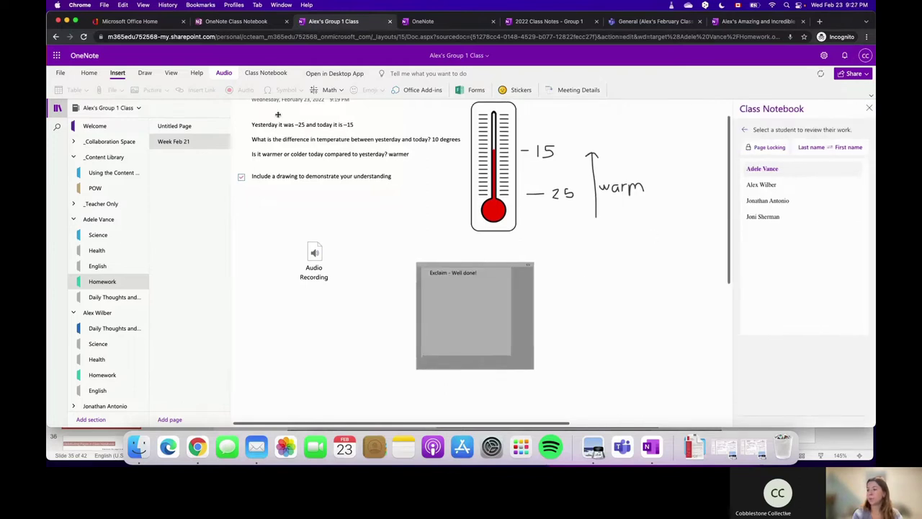
# Handwrite the mark "1/1" in green ink beside the "Well done!" sticker
pyautogui.click(144, 73)
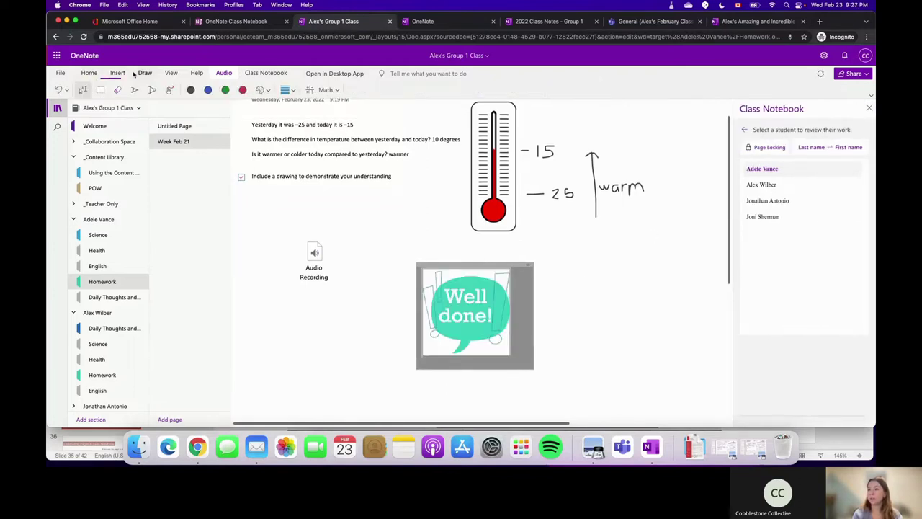
pyautogui.click(134, 90)
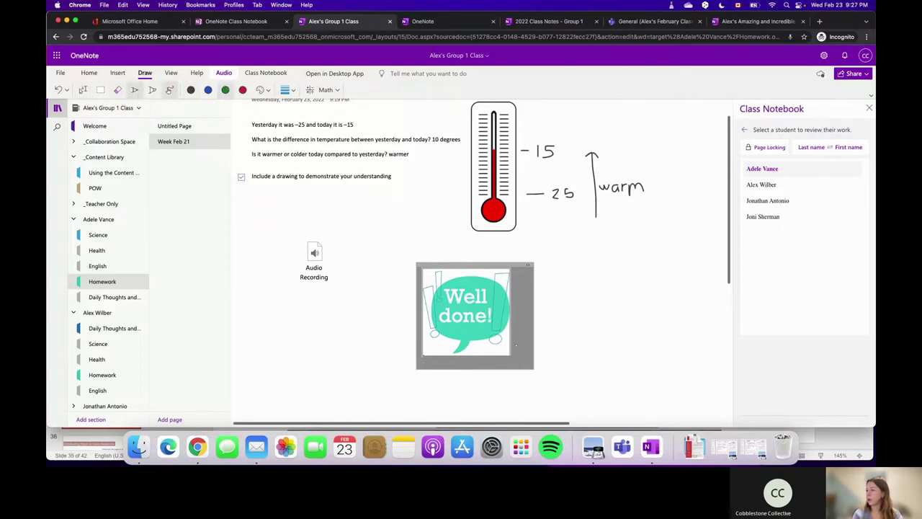
pyautogui.moveTo(559, 290); pyautogui.dragTo(560, 325)
pyautogui.moveTo(591, 293)
pyautogui.mouseDown()
pyautogui.moveTo(563, 349)
pyautogui.moveTo(591, 340)
pyautogui.mouseUp()
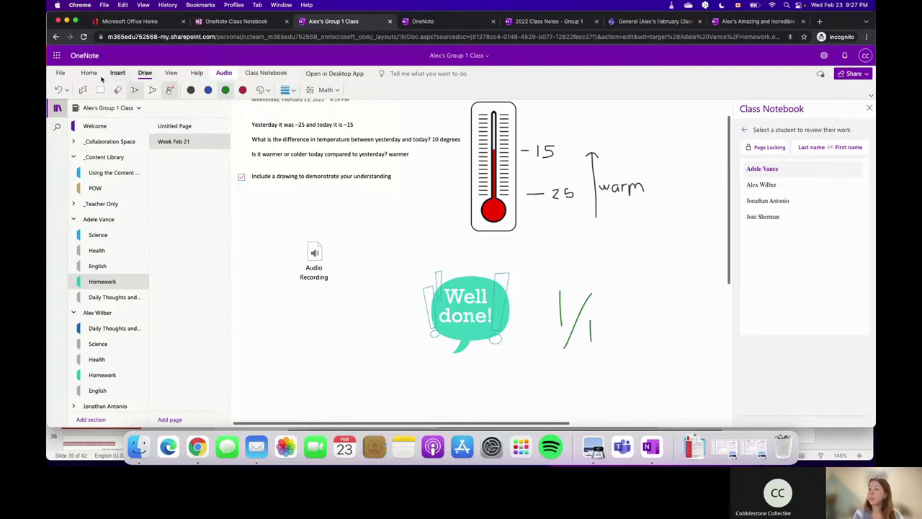
# Return to the review of the Homework section's Week Feb 21 page, lock that page for the student just marked, and close the review
pyautogui.click(762, 167)
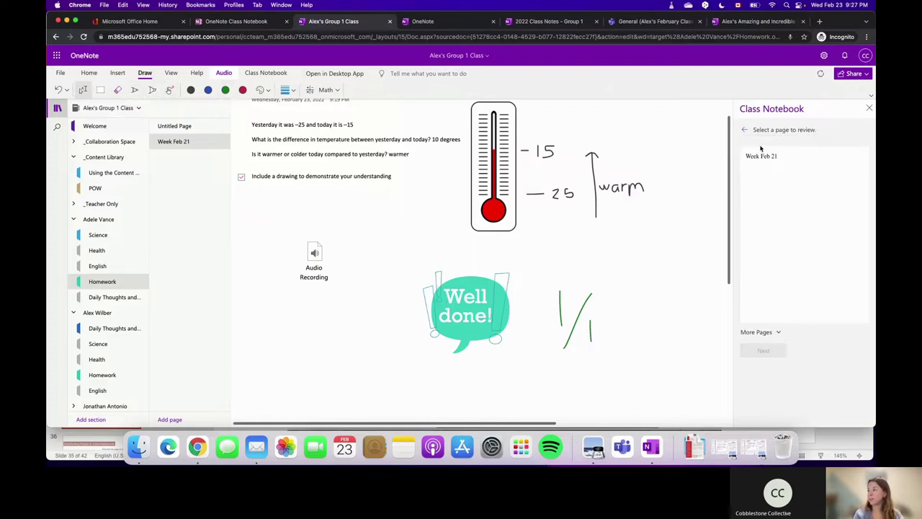
pyautogui.click(783, 160)
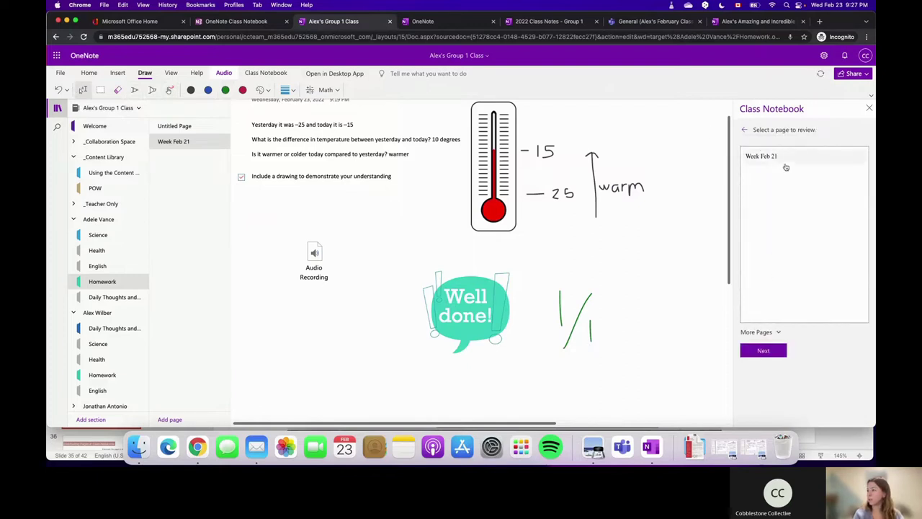
pyautogui.click(764, 350)
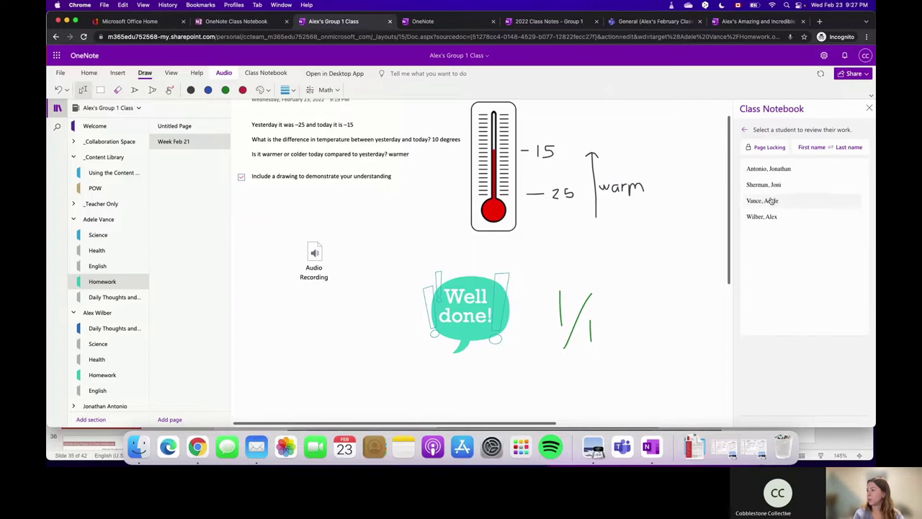
pyautogui.click(778, 204)
pyautogui.click(771, 148)
pyautogui.click(749, 202)
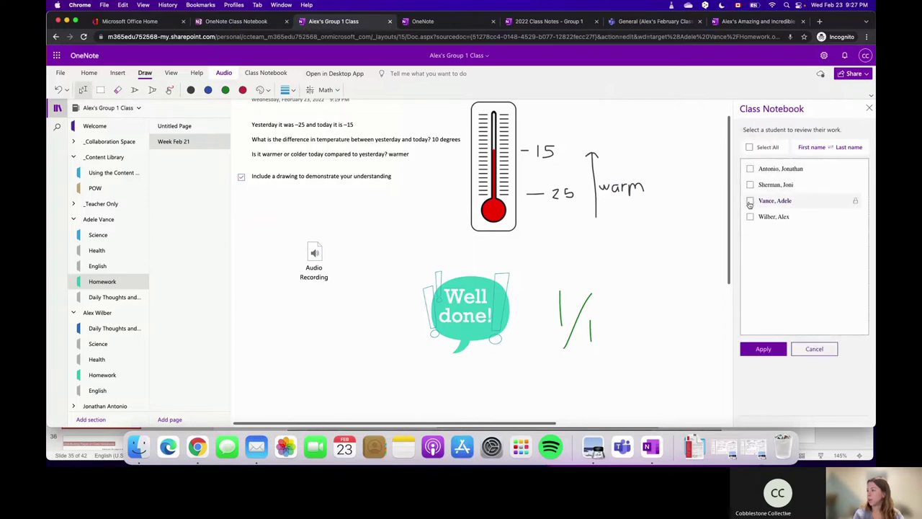
pyautogui.click(767, 349)
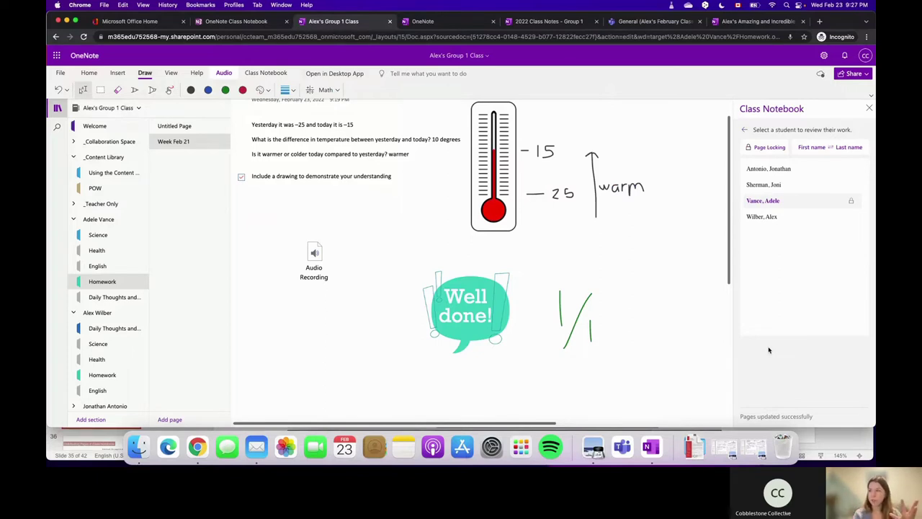
pyautogui.click(870, 109)
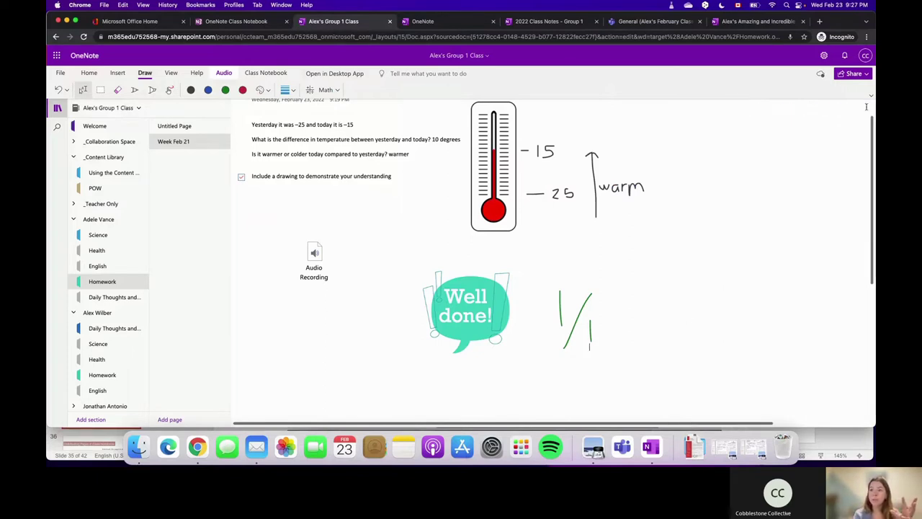
# Open the Content Library's POW page Week Feb 21 and load the Math tool's quick start example that solves for x, y
pyautogui.click(113, 189)
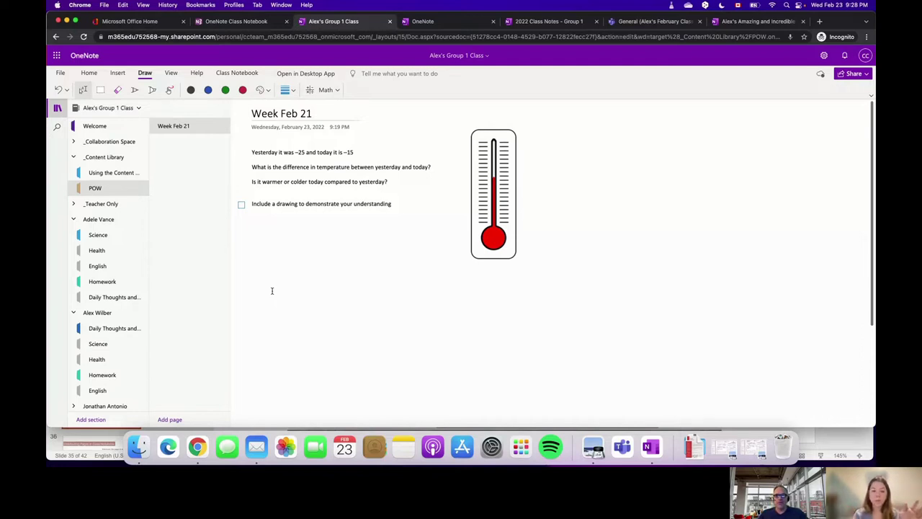
pyautogui.click(117, 74)
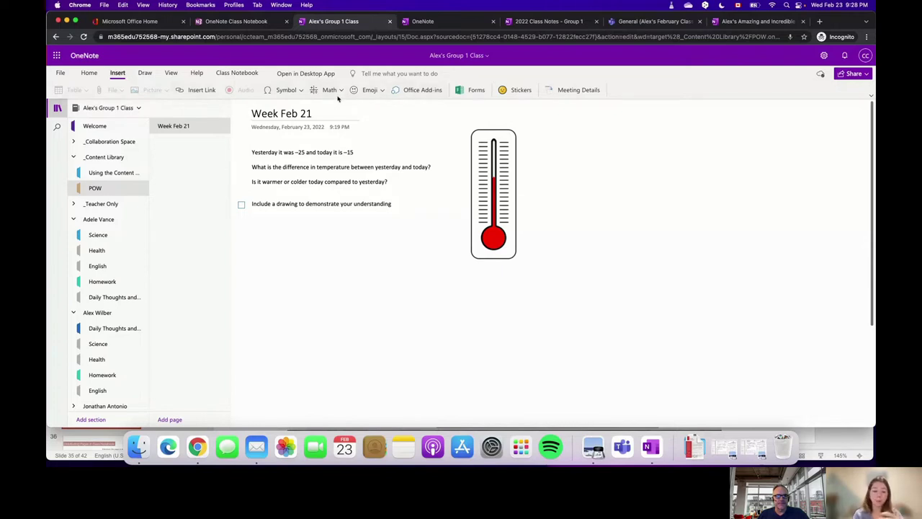
pyautogui.click(300, 312)
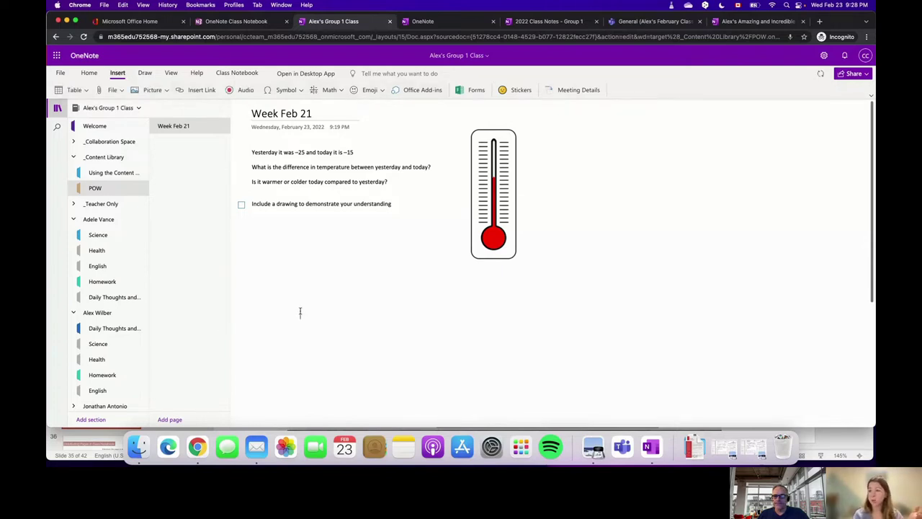
pyautogui.click(329, 90)
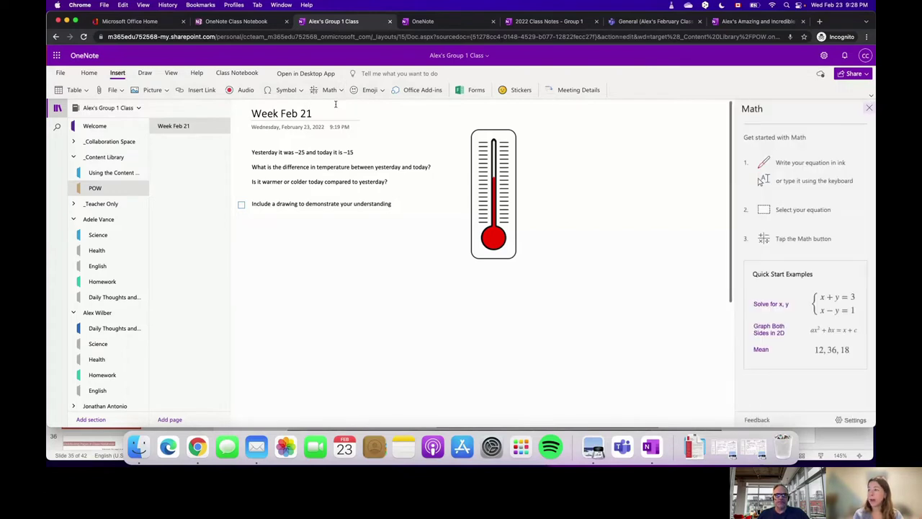
pyautogui.click(771, 304)
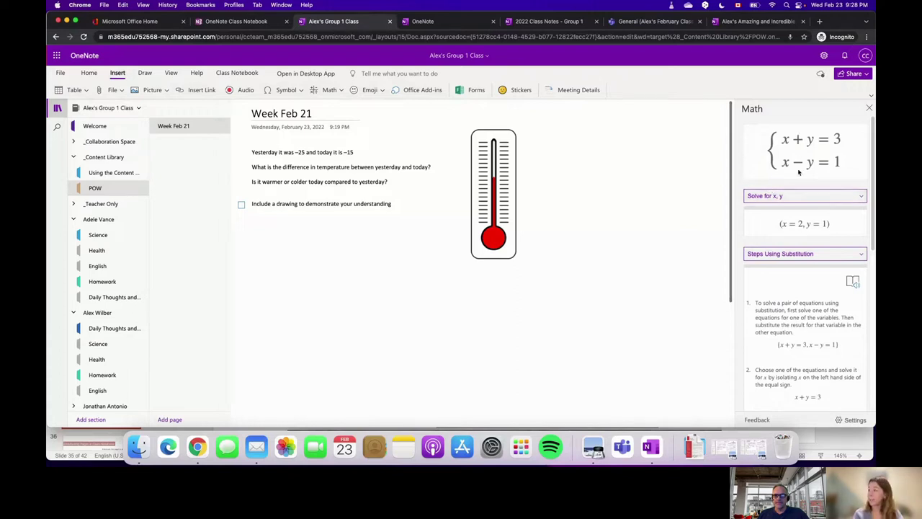
# Show the example's solution as Steps Using Matrices and look through all of the steps
pyautogui.click(807, 254)
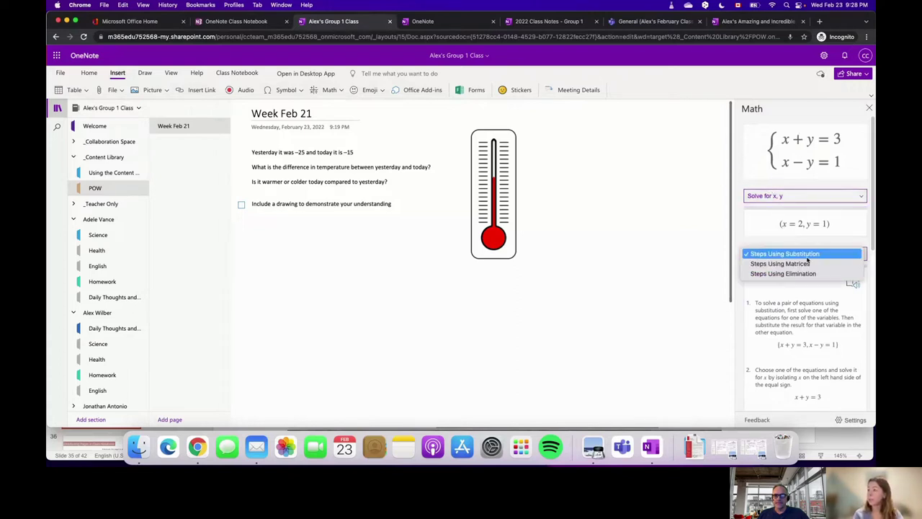
pyautogui.click(802, 266)
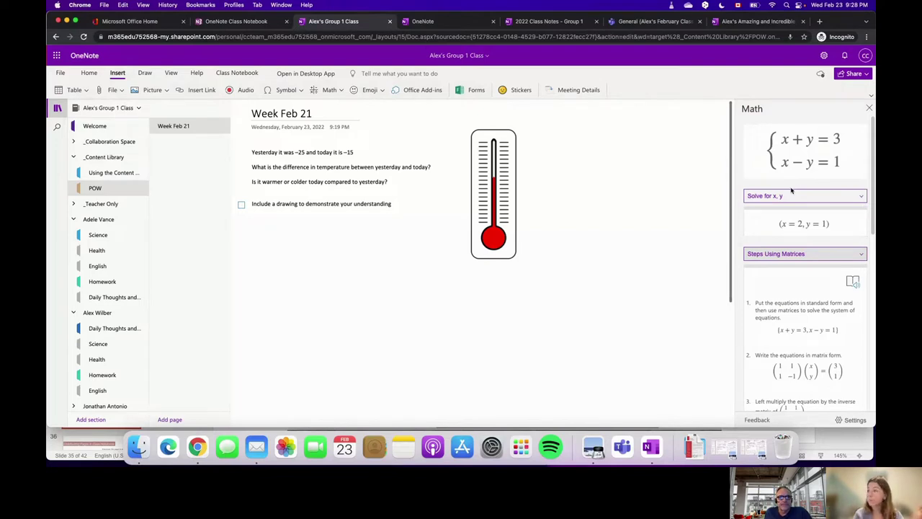
pyautogui.scroll(-8, 820, 288)
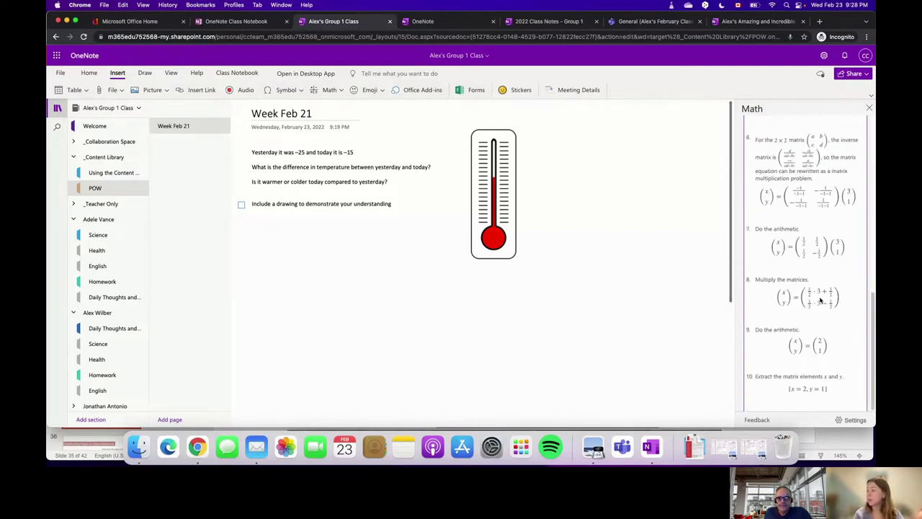
pyautogui.scroll(10, 820, 301)
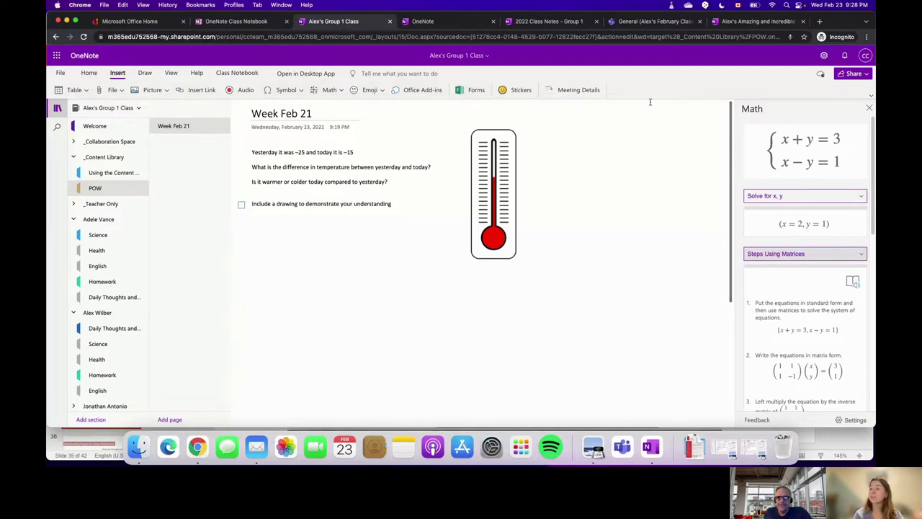
# Look at the Forms for OneNote add-in, and close both it and the Math tool
pyautogui.click(466, 90)
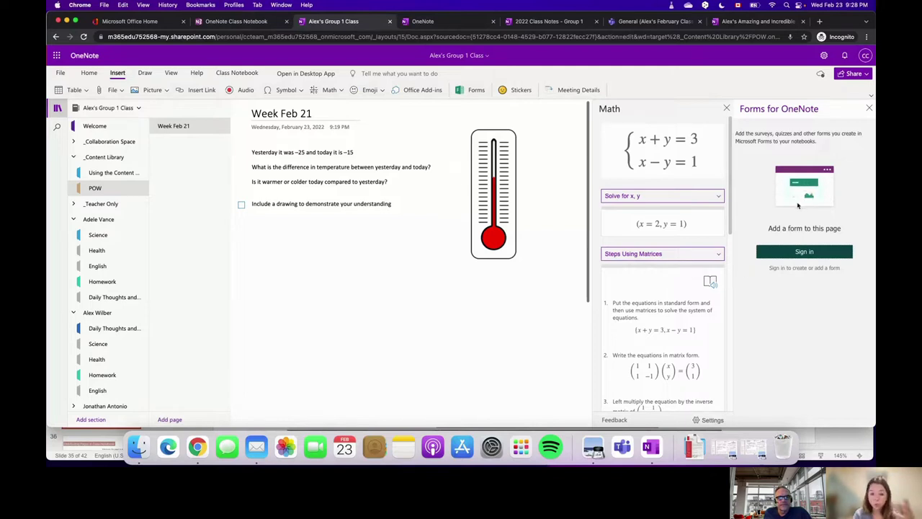
pyautogui.click(868, 109)
pyautogui.click(867, 108)
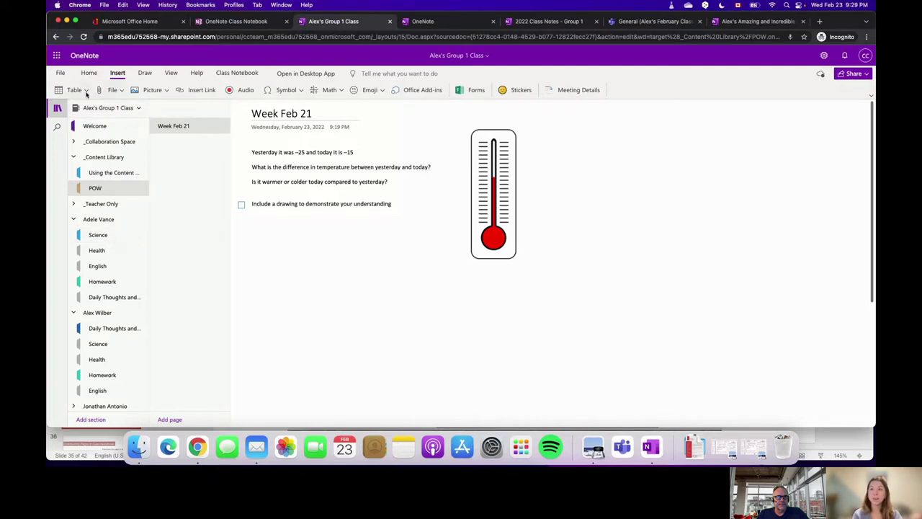
# Show the Class Notebook distribution options for the Week Feb 21 page
pyautogui.click(237, 73)
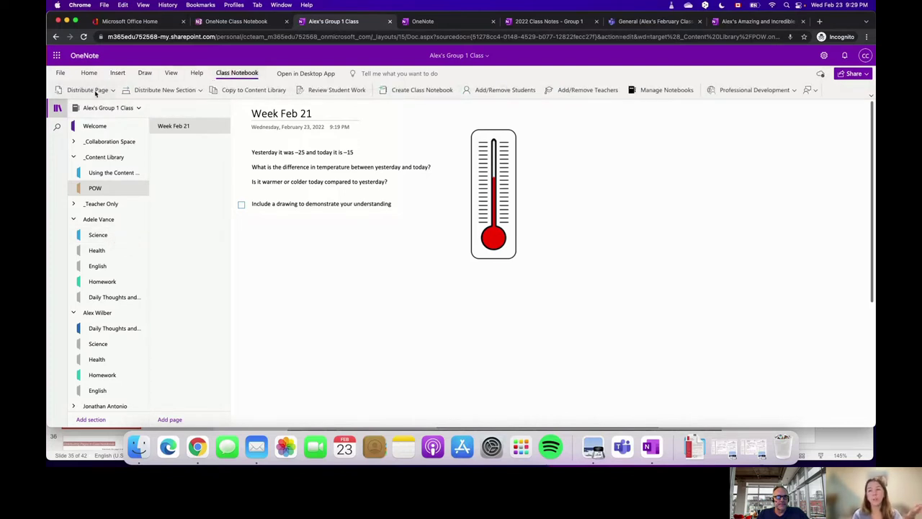
pyautogui.click(96, 91)
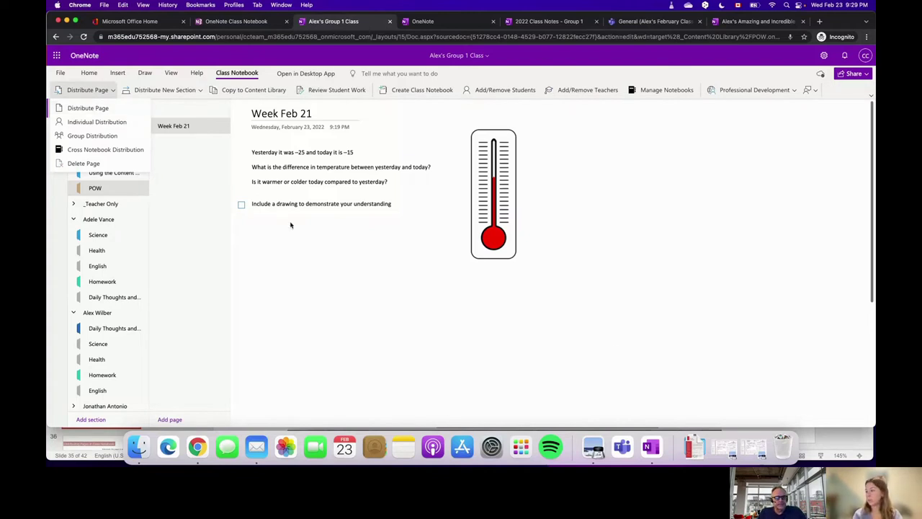
# Switch to the PowerPoint presentation and start the slide show from slide 37, "How to Correct and Give Feedback"
pyautogui.press('super+grave')
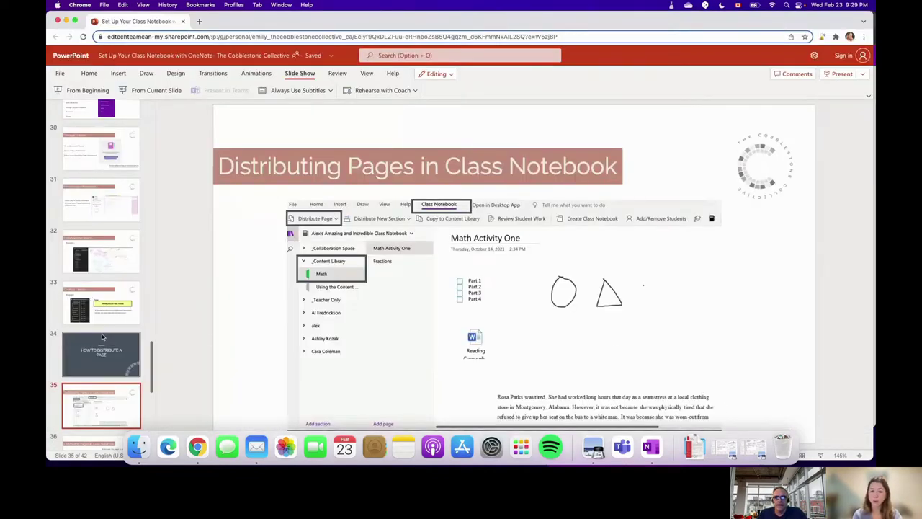
pyautogui.scroll(-3, 102, 337)
pyautogui.scroll(-3, 102, 337)
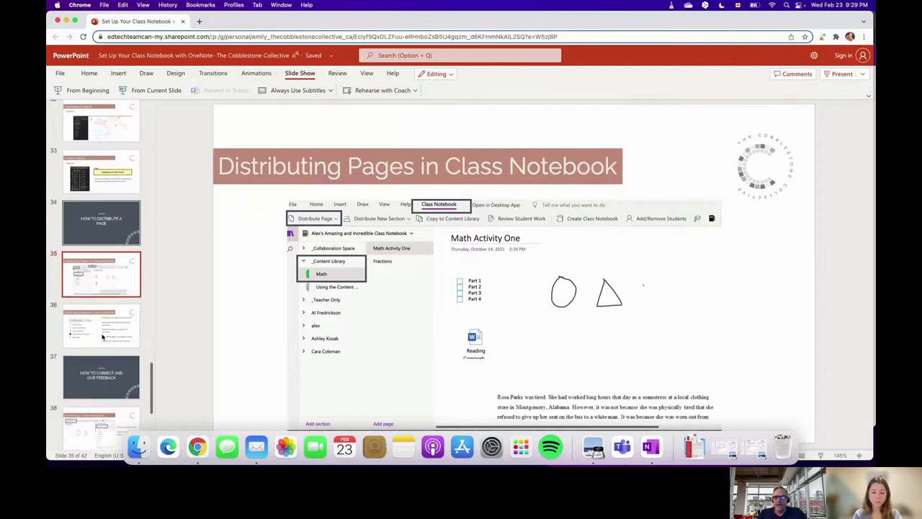
pyautogui.scroll(-3, 109, 312)
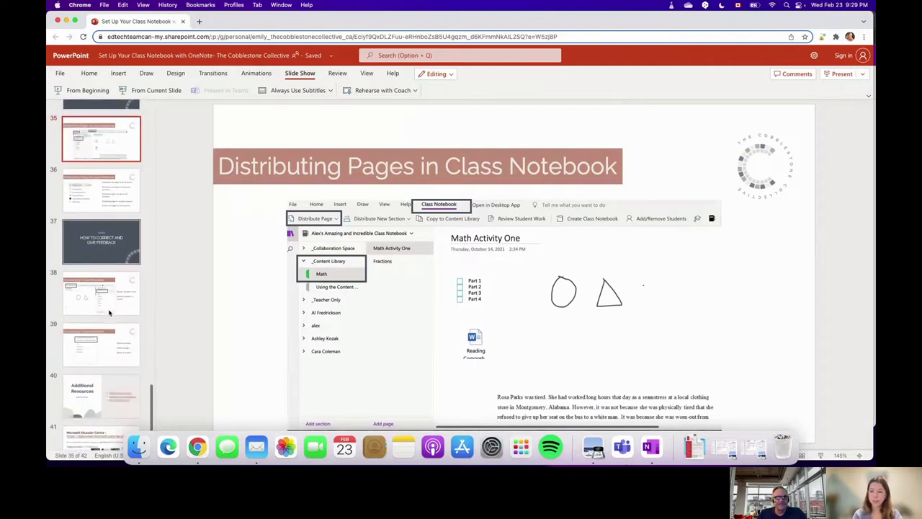
pyautogui.click(104, 209)
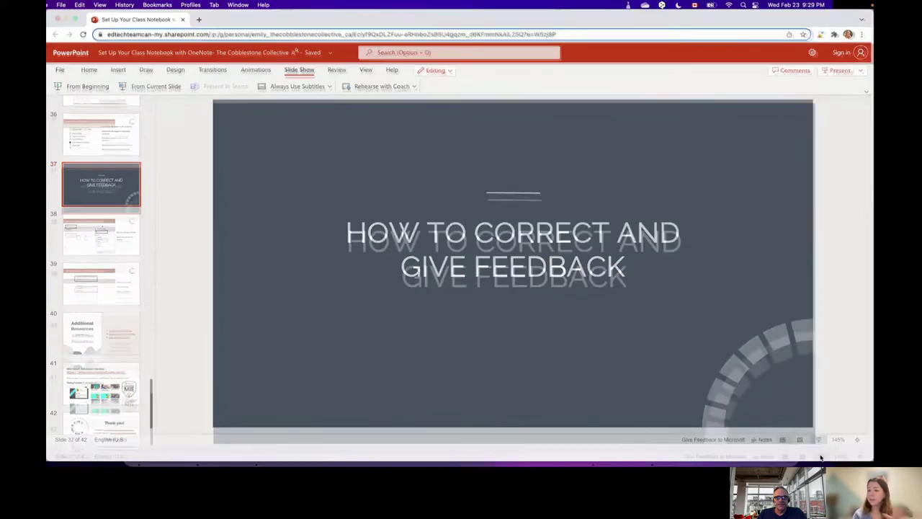
pyautogui.click(821, 456)
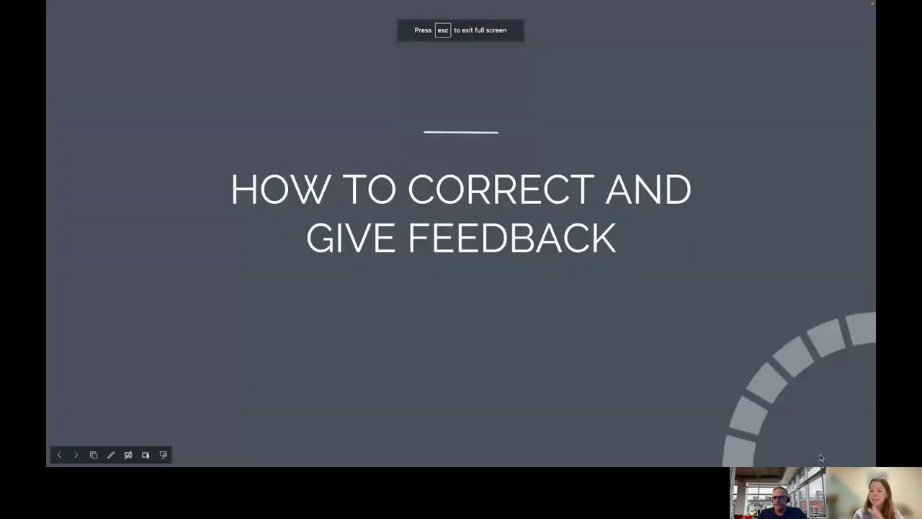
# Advance the slide show past the two "Correcting in Class Notebook" slides to the "Additional Resources" slide
pyautogui.click(820, 456)
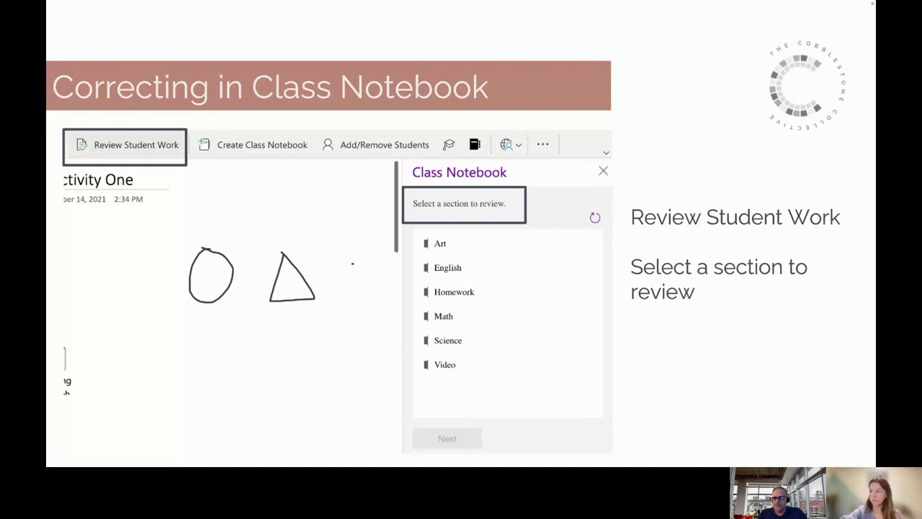
pyautogui.press('Right')
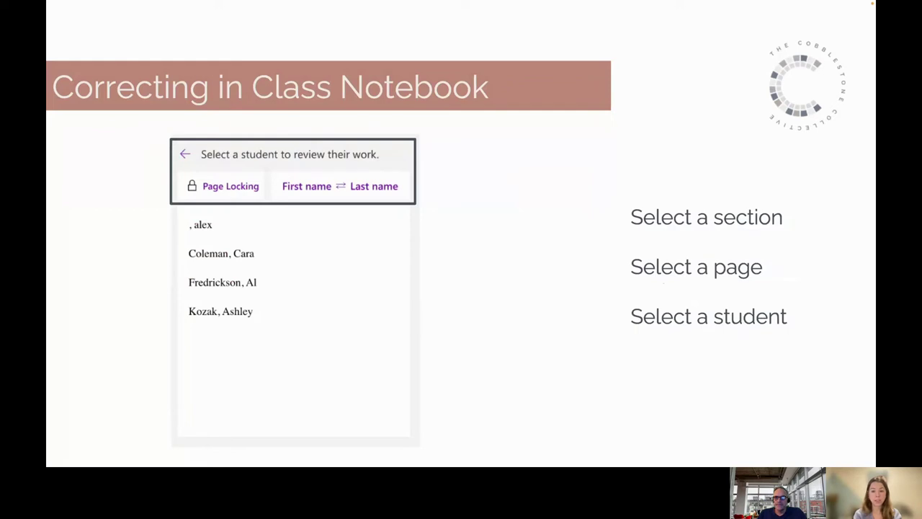
pyautogui.press('Right')
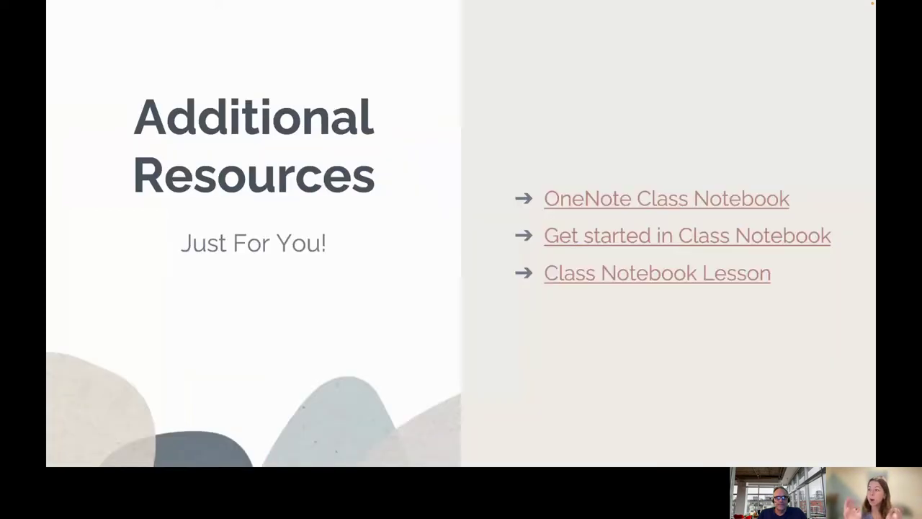